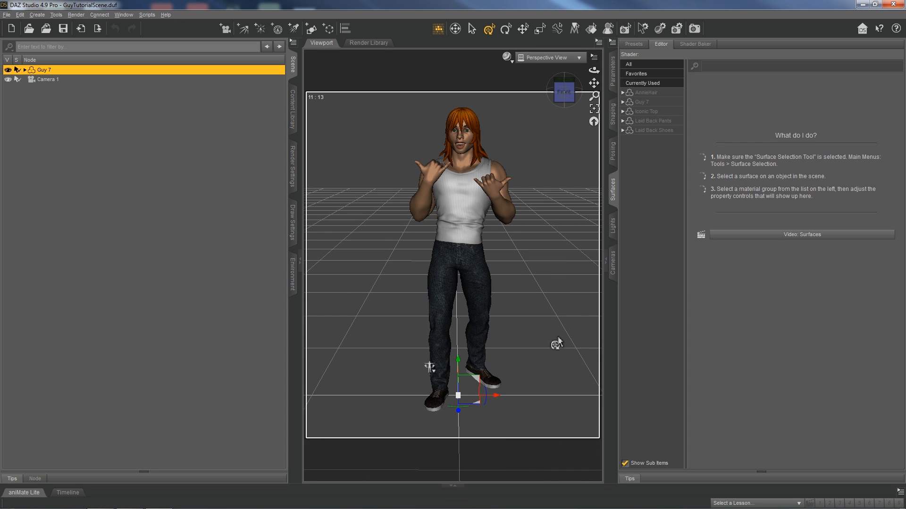
Step: View the scene through Camera 1 and set the viewport draw style to NVIDIA Iray
click(542, 58)
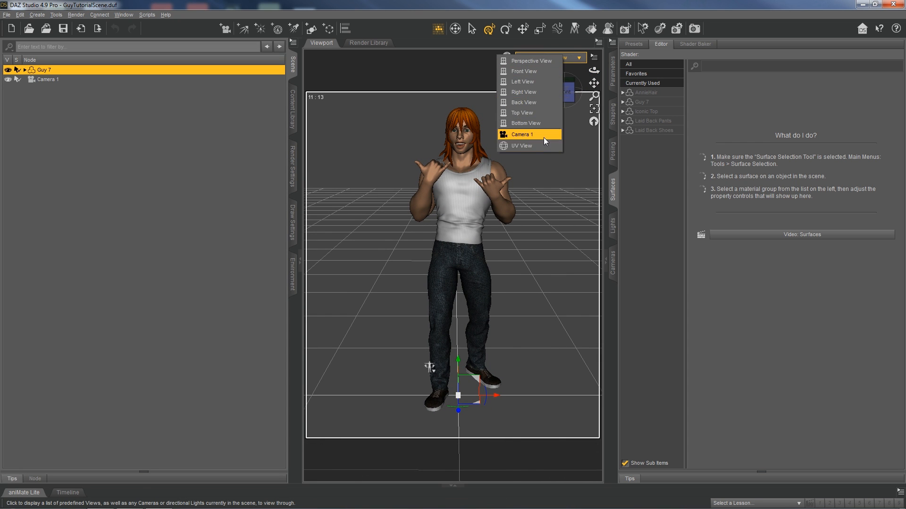
click(542, 135)
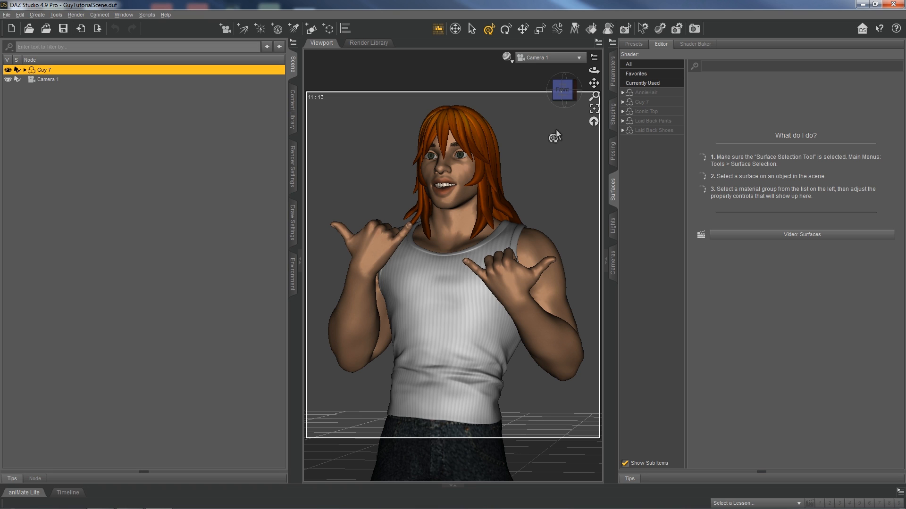
click(507, 57)
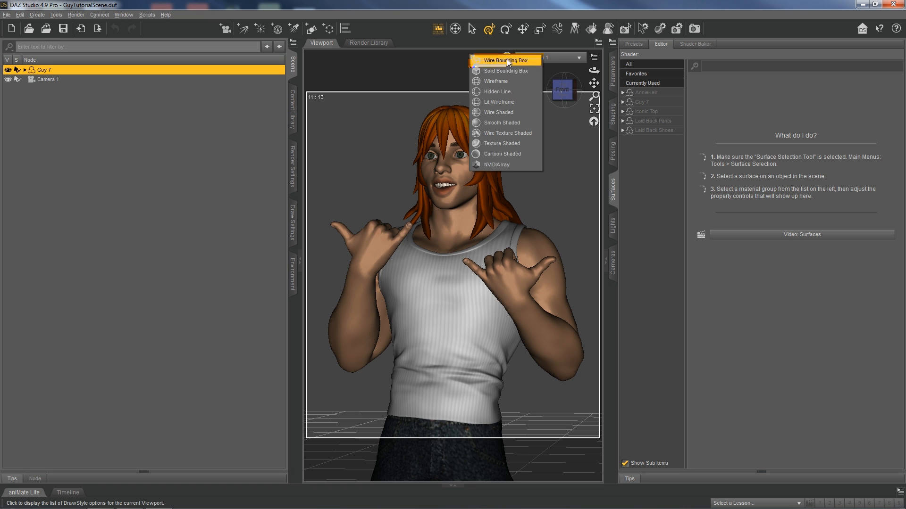
click(505, 165)
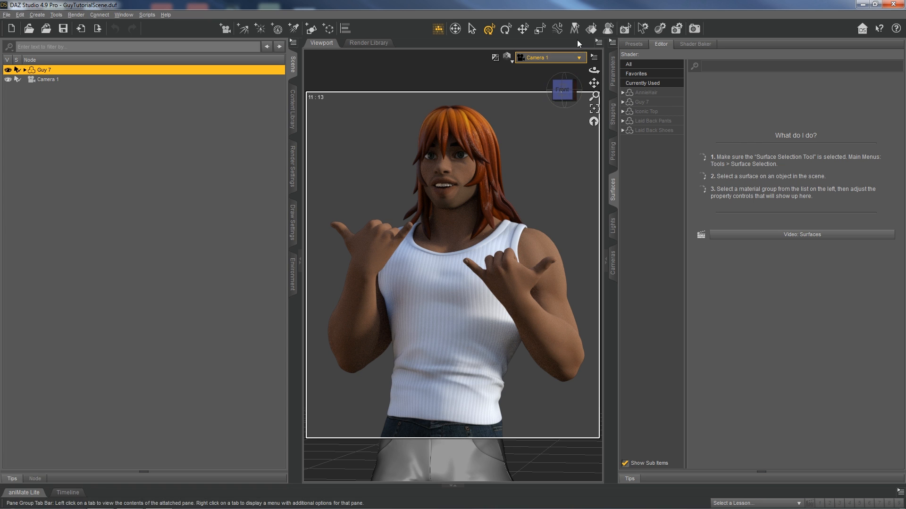
Step: Inspect the Iray-rendered full figure by orbiting in Perspective View, and return to the Camera 1 view
click(550, 57)
click(582, 74)
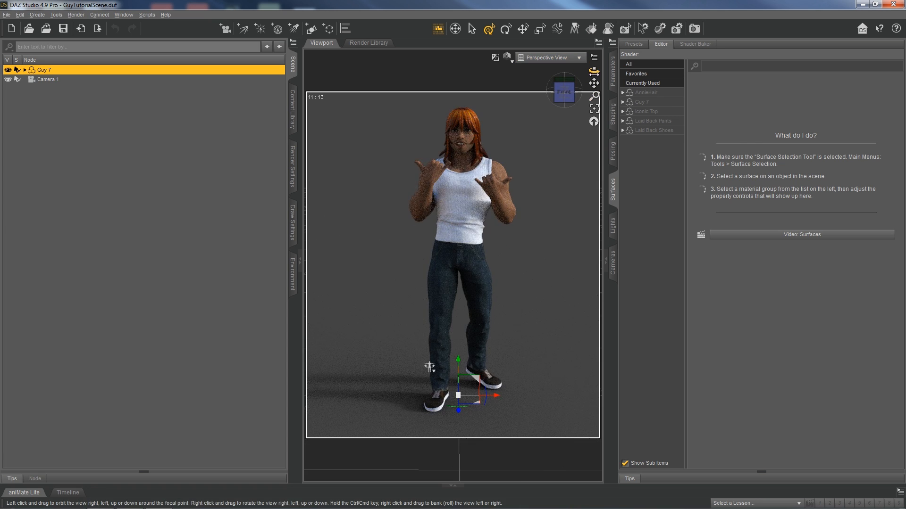
drag(594, 70, 474, 72)
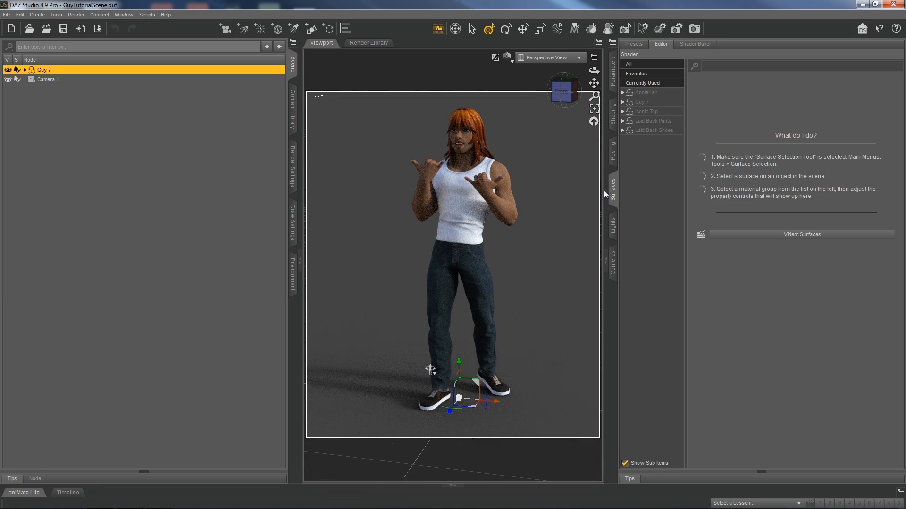
click(556, 57)
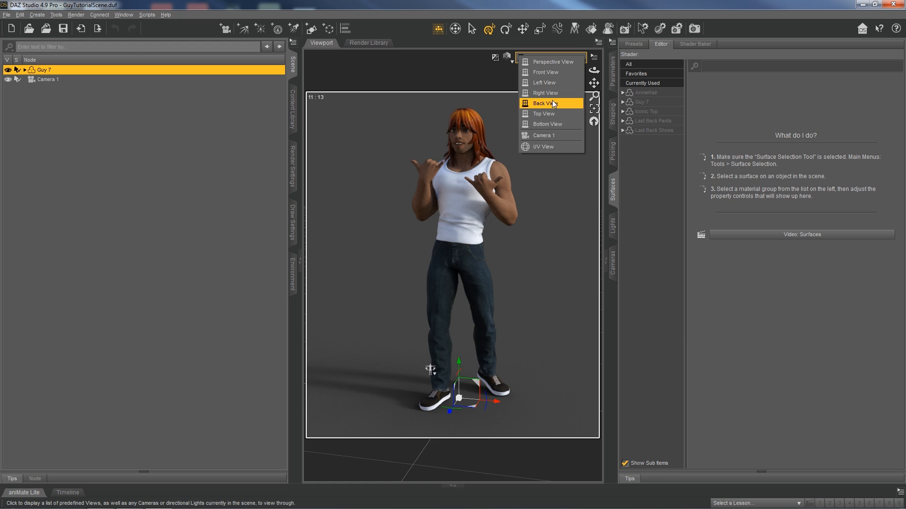
click(551, 135)
Step: Compare the DTTS Lighting Gradated and Lighting Solid render presets from the IrayToonShader content folder, keeping Lighting Gradated applied
click(292, 109)
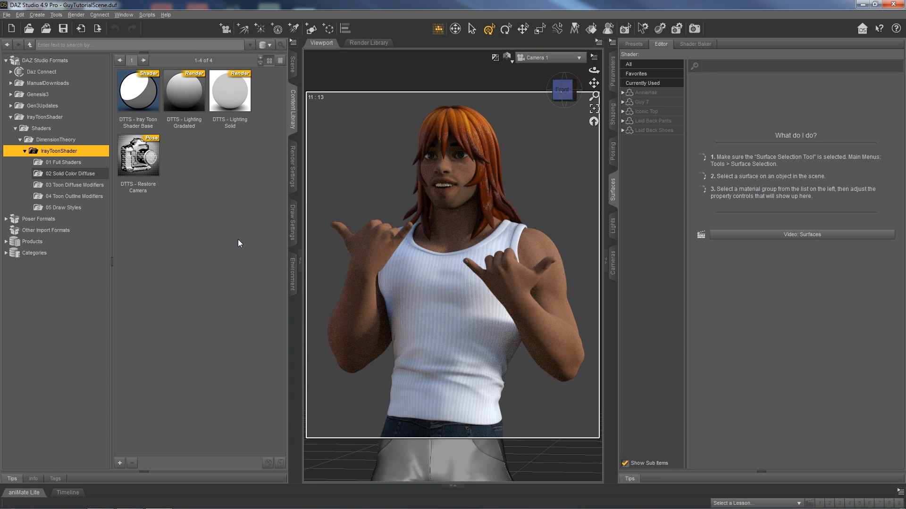
click(184, 108)
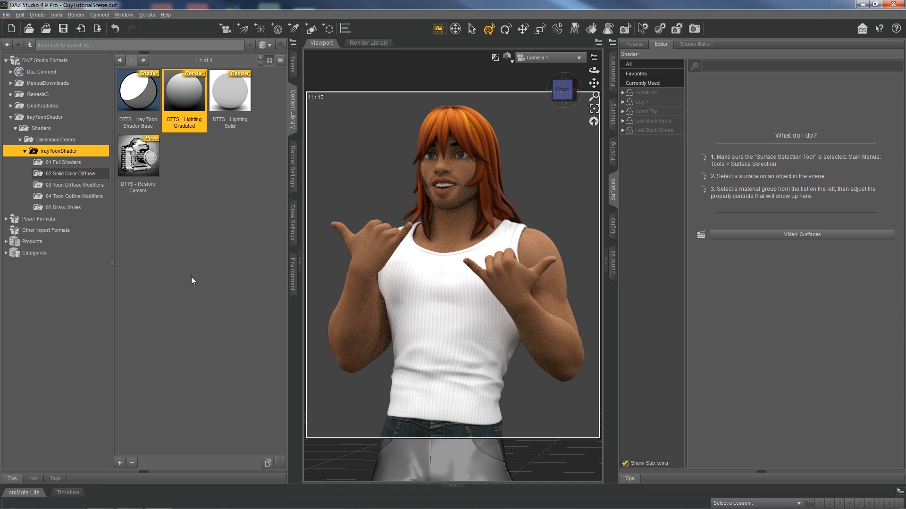
click(223, 102)
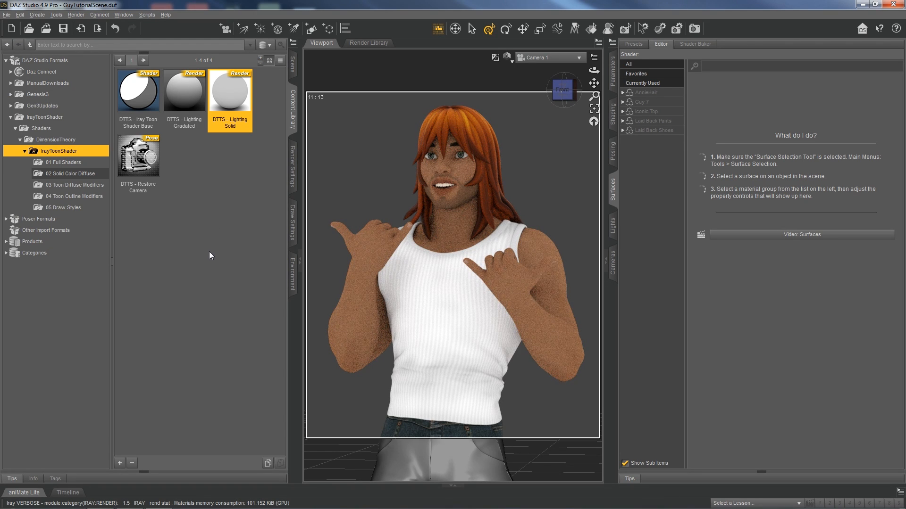
click(191, 96)
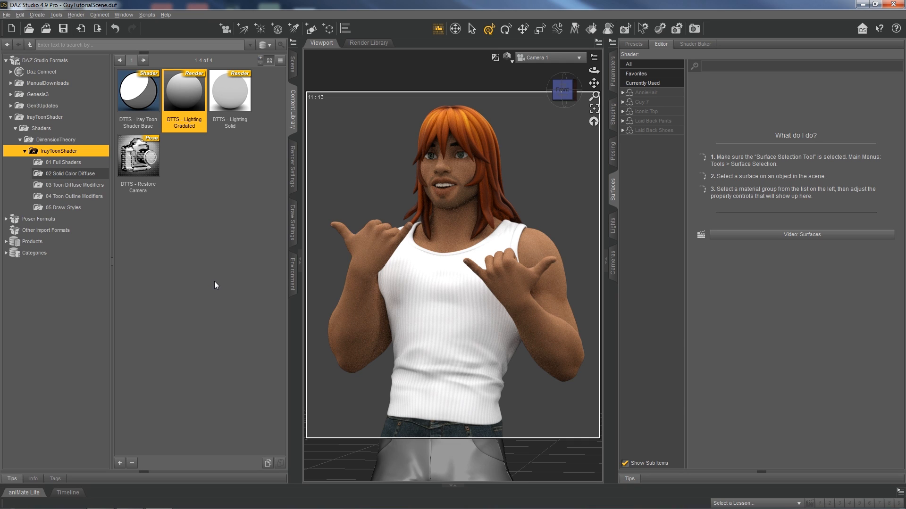
Step: Browse the presets in the Full Shaders, Solid Color Diffuse, Toon Diffuse Modifiers, Toon Outline Modifiers and Draw Styles folders
click(63, 165)
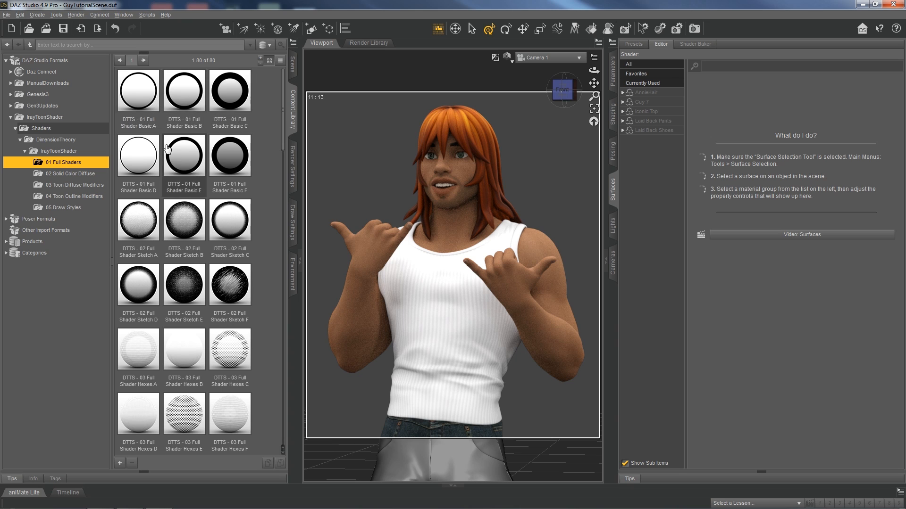
mouse_move(284, 123)
mouse_down()
mouse_move(281, 425)
mouse_move(277, 130)
mouse_up()
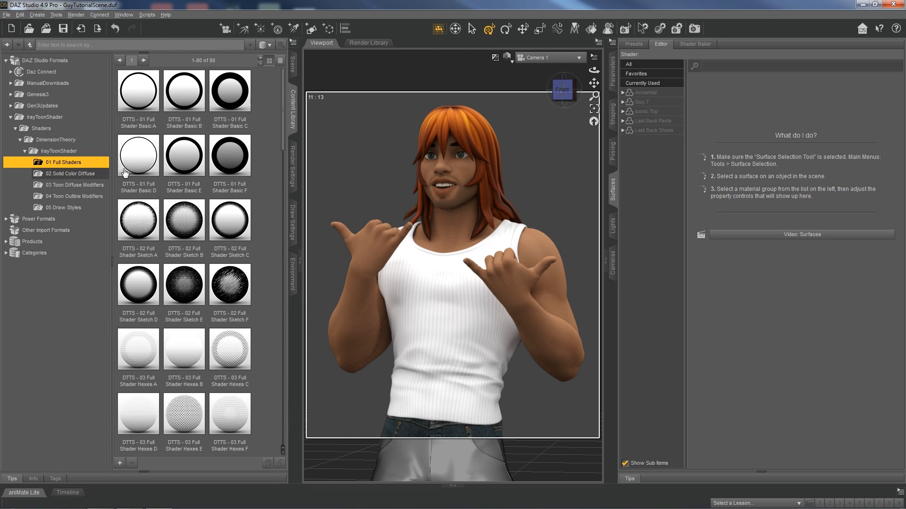
click(73, 174)
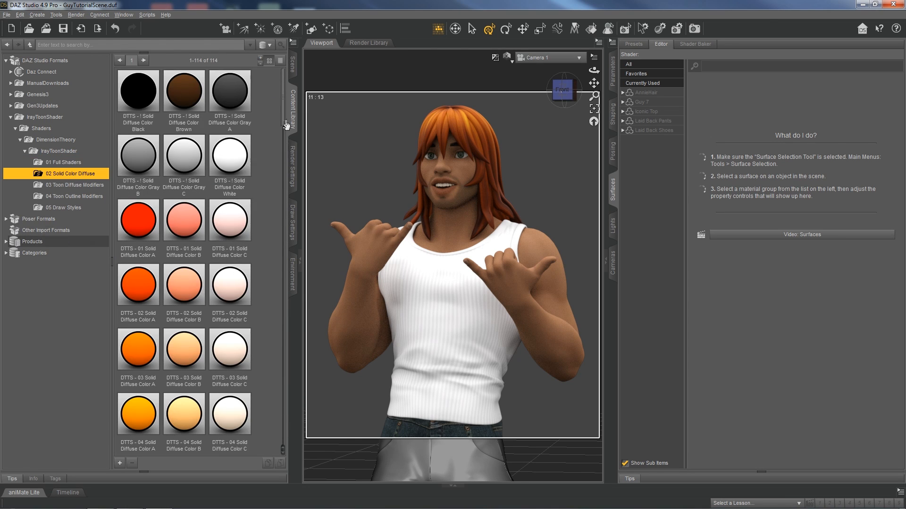
mouse_move(284, 98)
mouse_down()
mouse_move(273, 430)
mouse_move(283, 373)
mouse_move(279, 82)
mouse_up()
click(52, 186)
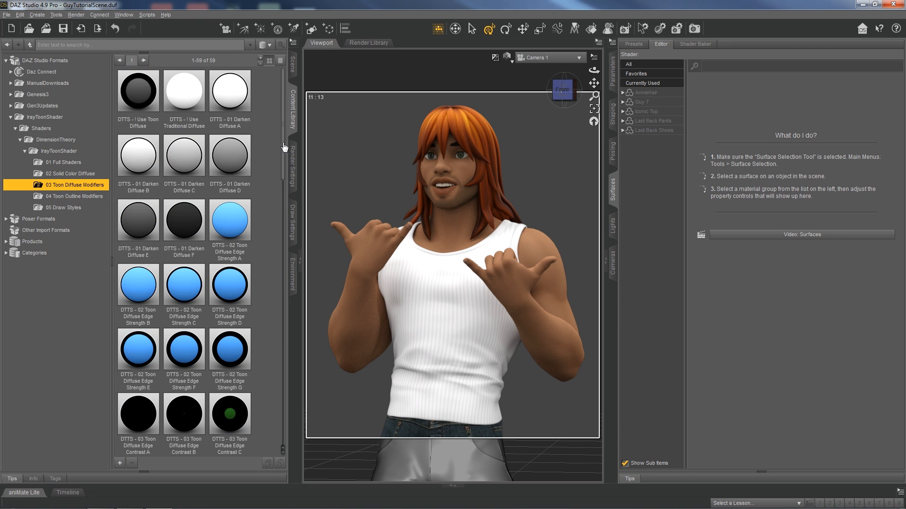
drag(284, 146, 276, 127)
click(66, 198)
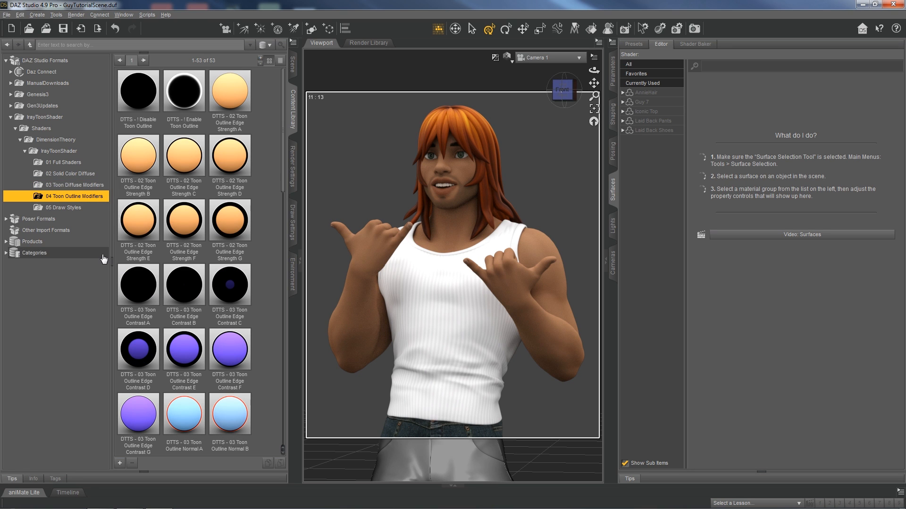
mouse_move(283, 122)
mouse_down()
mouse_move(289, 399)
mouse_move(283, 137)
mouse_up()
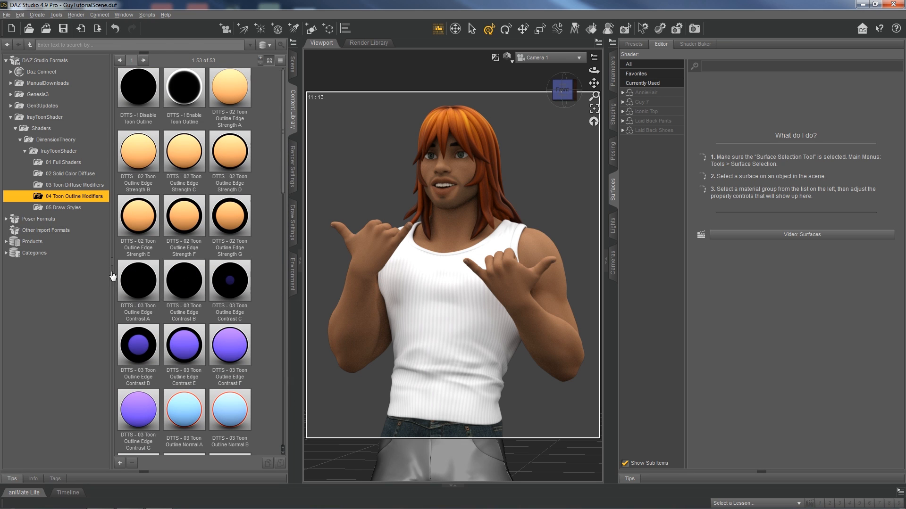
click(69, 207)
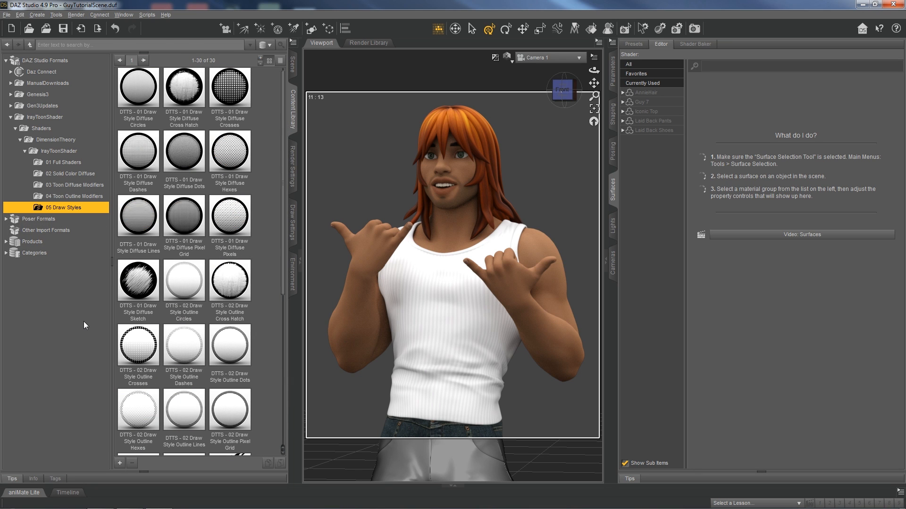
drag(285, 182, 283, 151)
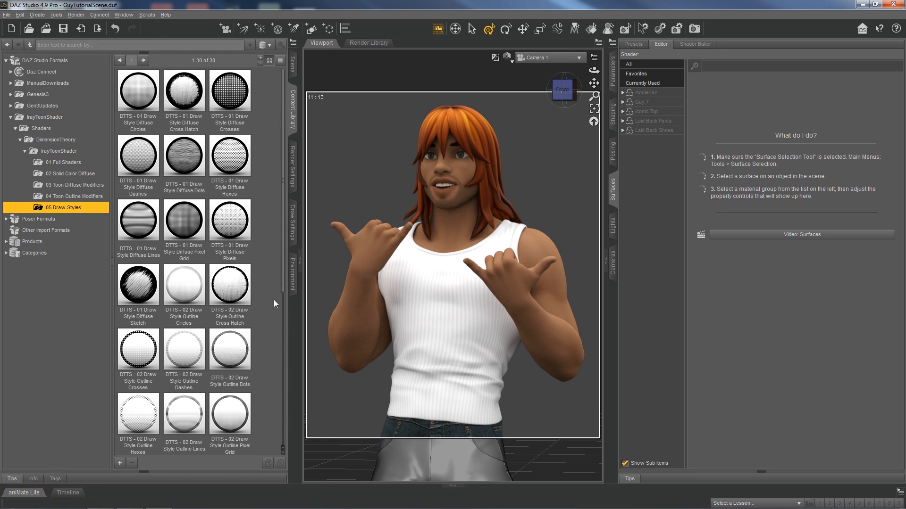
Step: Apply the DTTS 01 Full Shader Basic A preset to the figure's Bangs and Hair surfaces, review its toon settings and clear the selection
click(66, 163)
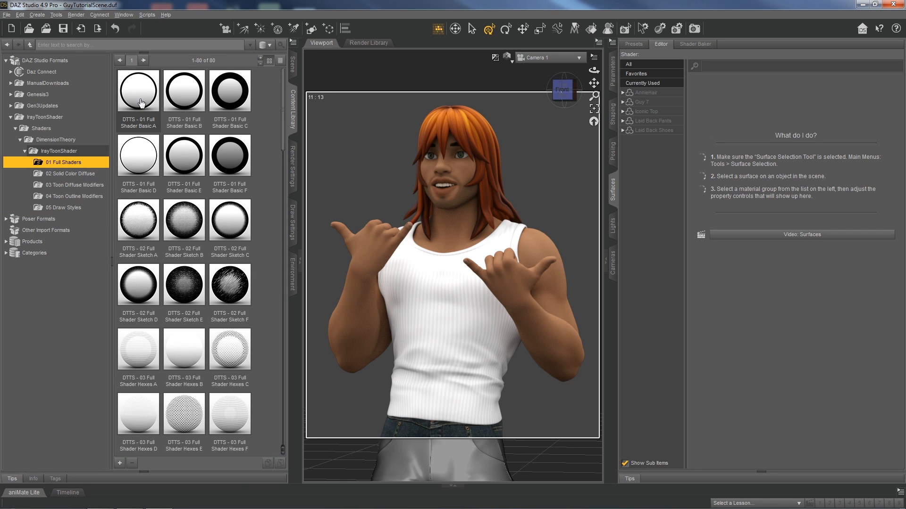
mouse_move(142, 103)
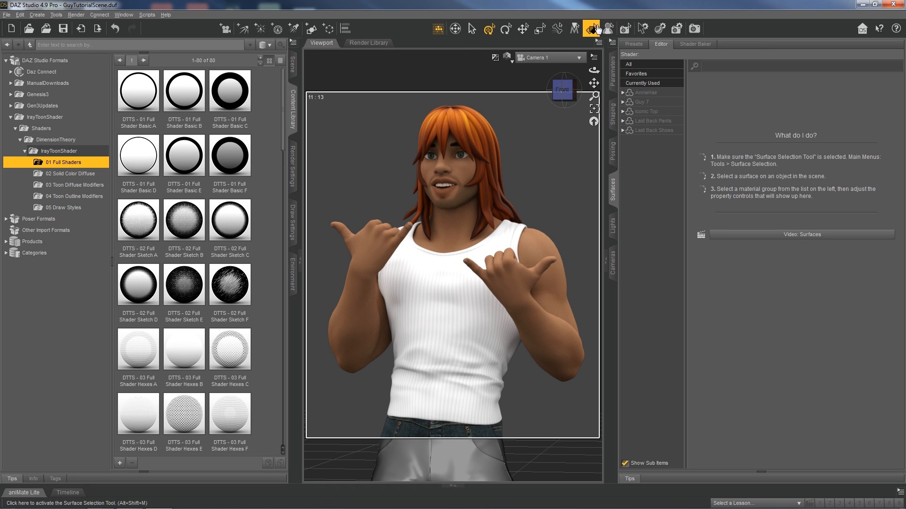
click(596, 29)
click(461, 128)
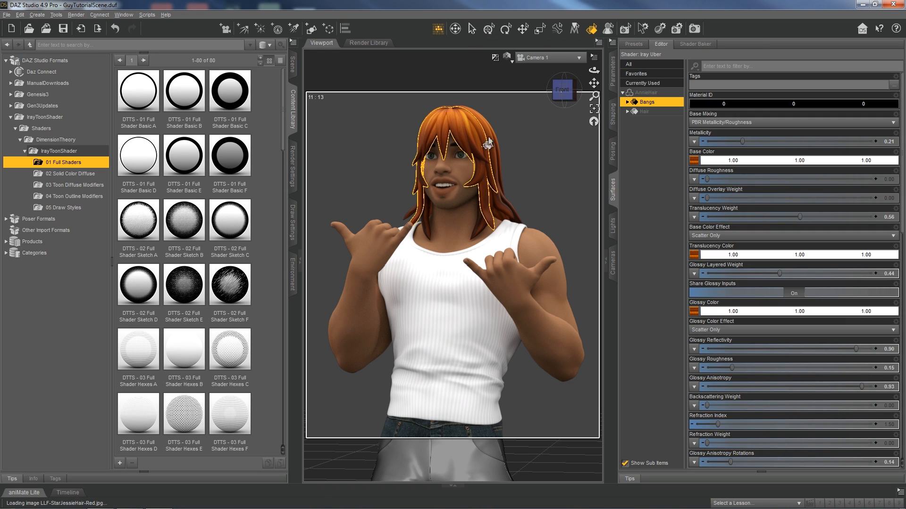
click(592, 34)
click(494, 152)
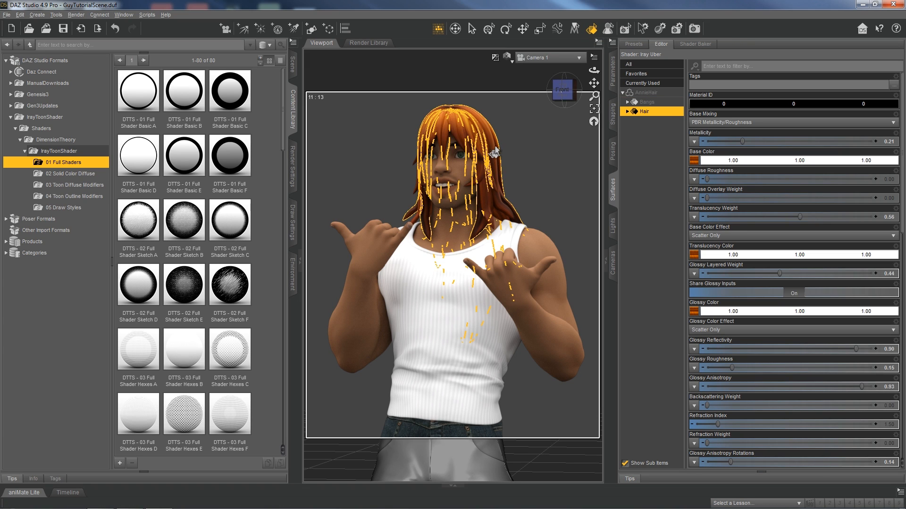
click(458, 133)
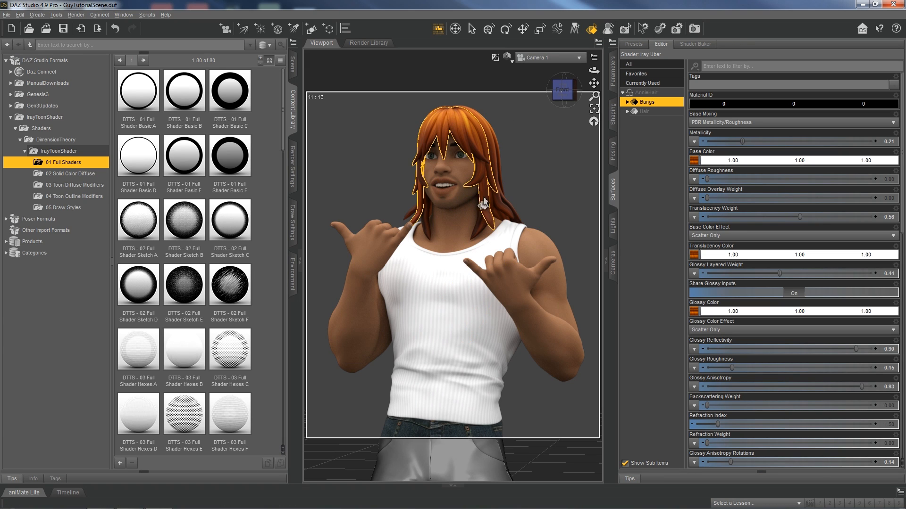
ctrl+click(495, 147)
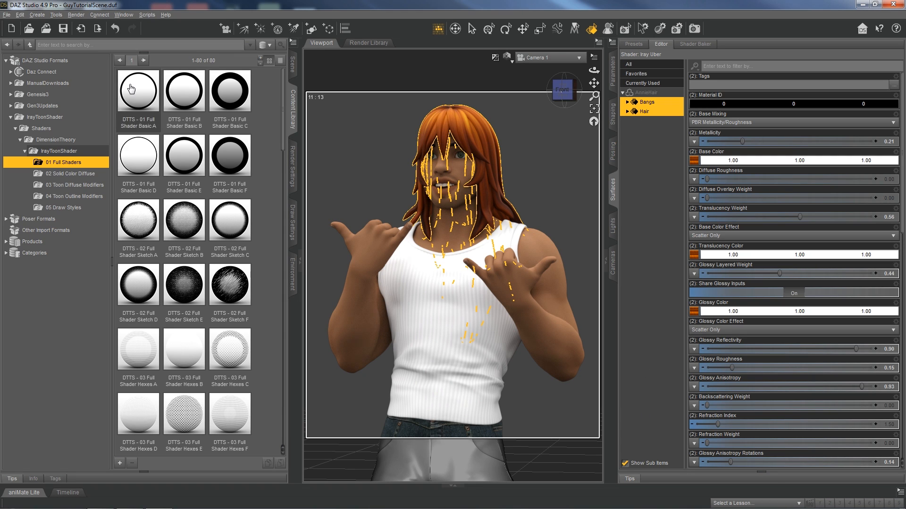
double_click(133, 102)
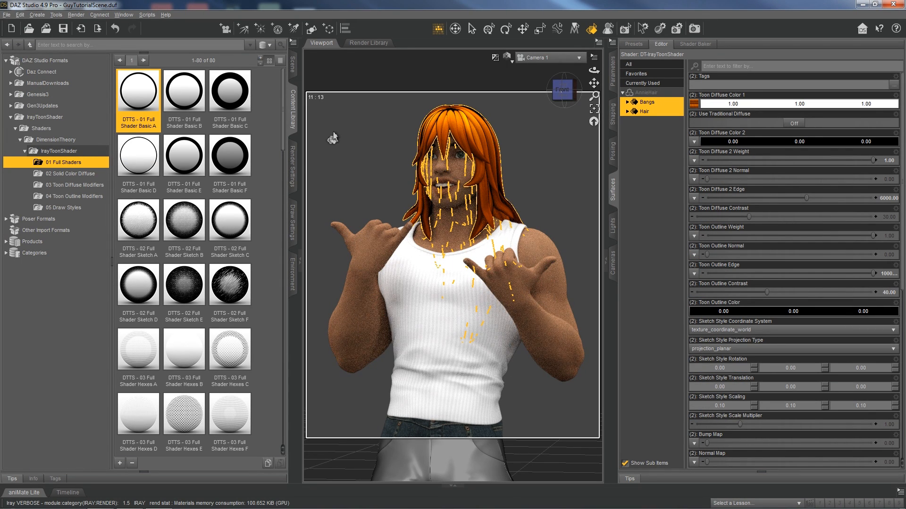
mouse_move(693, 105)
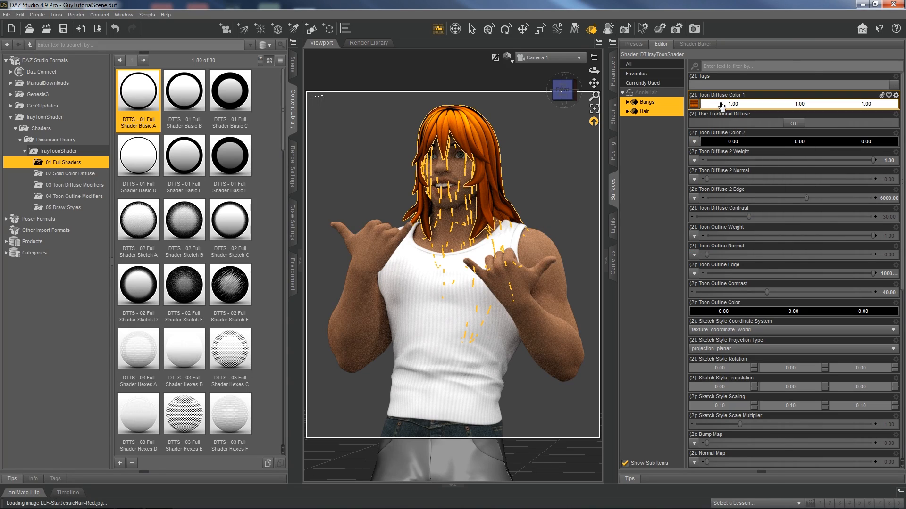
scroll(756, 294, down, 8)
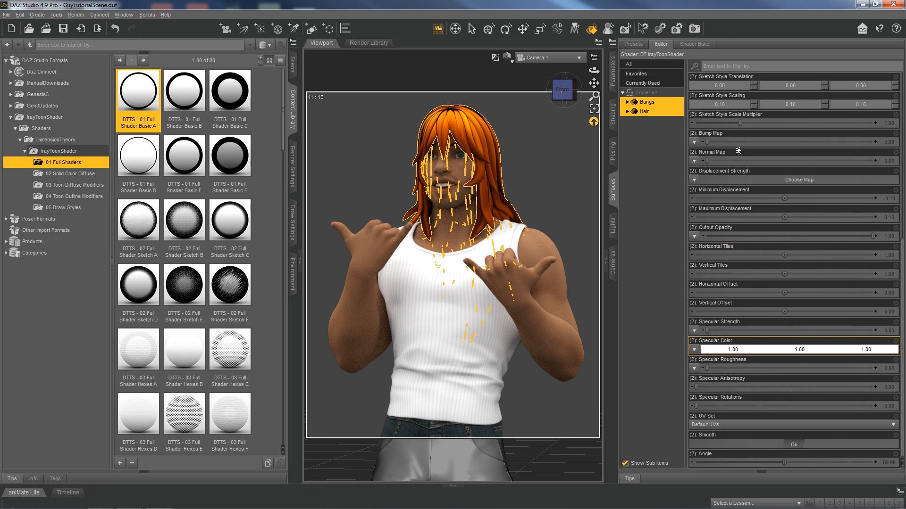
scroll(738, 150, up, 8)
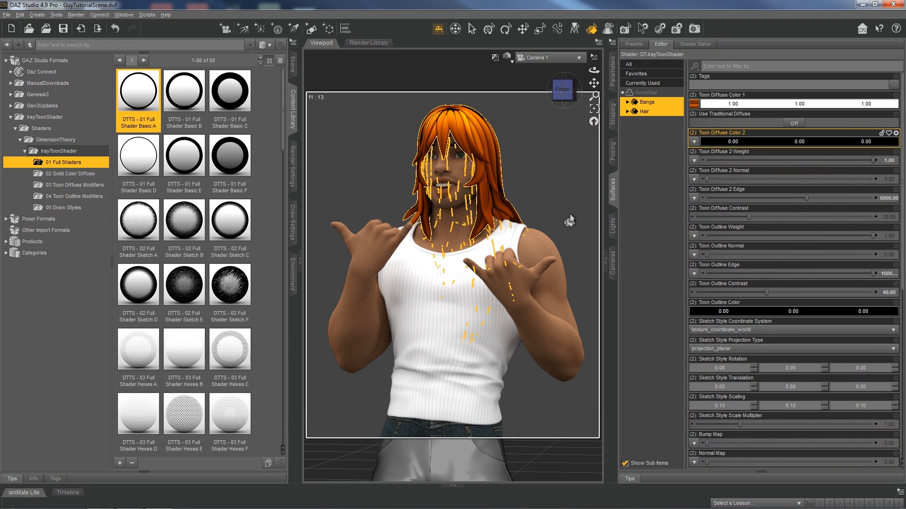
click(330, 174)
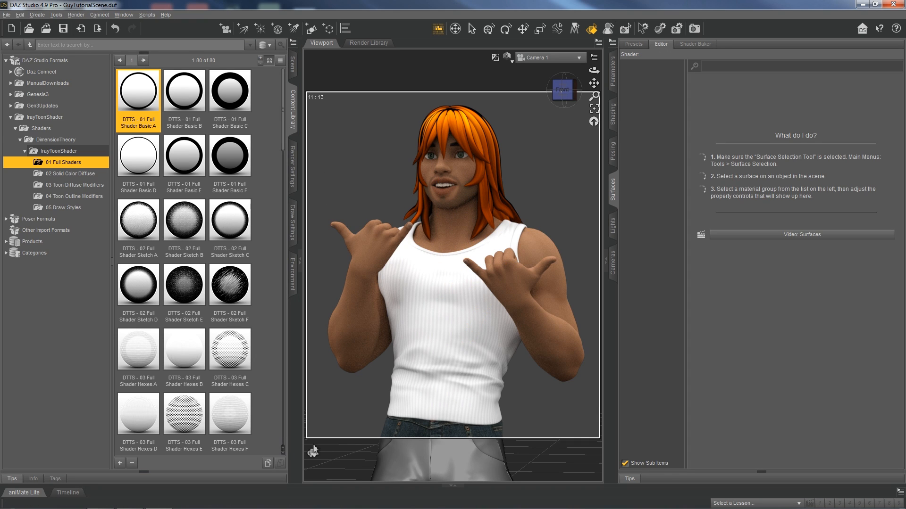
Step: Apply the DTTS 01 Full Shader Basic A preset to Guy 7's Skin-Lips-Nails surfaces
click(462, 183)
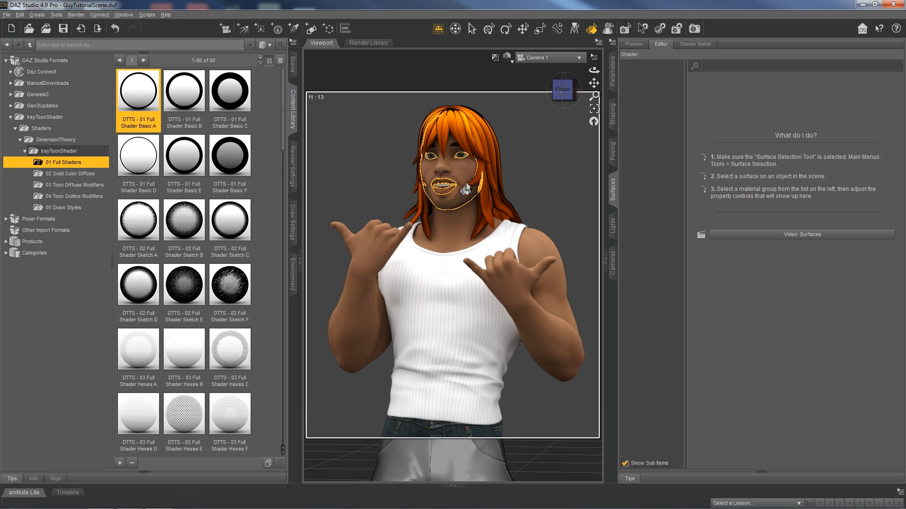
click(640, 121)
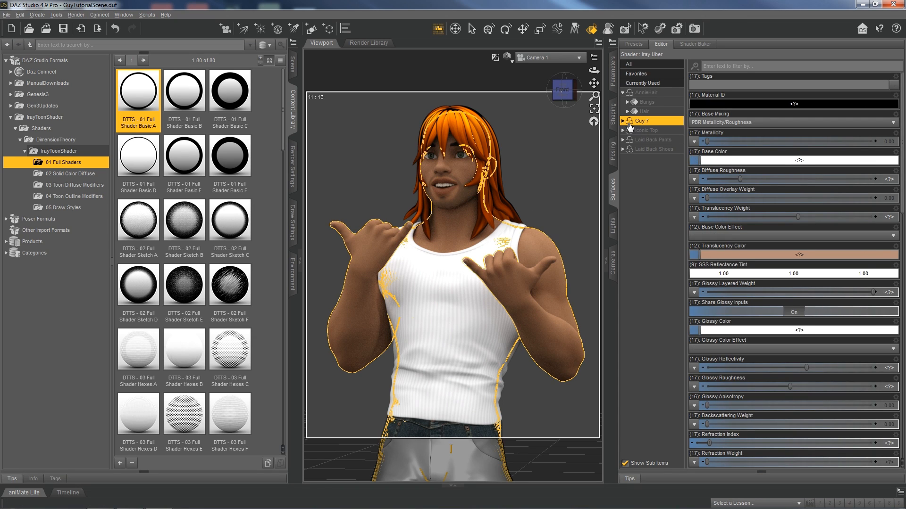
click(623, 121)
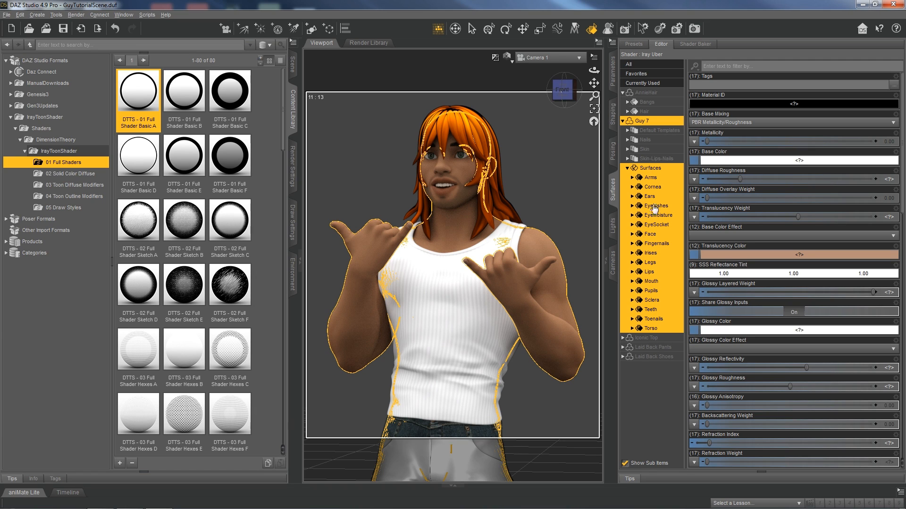
click(650, 160)
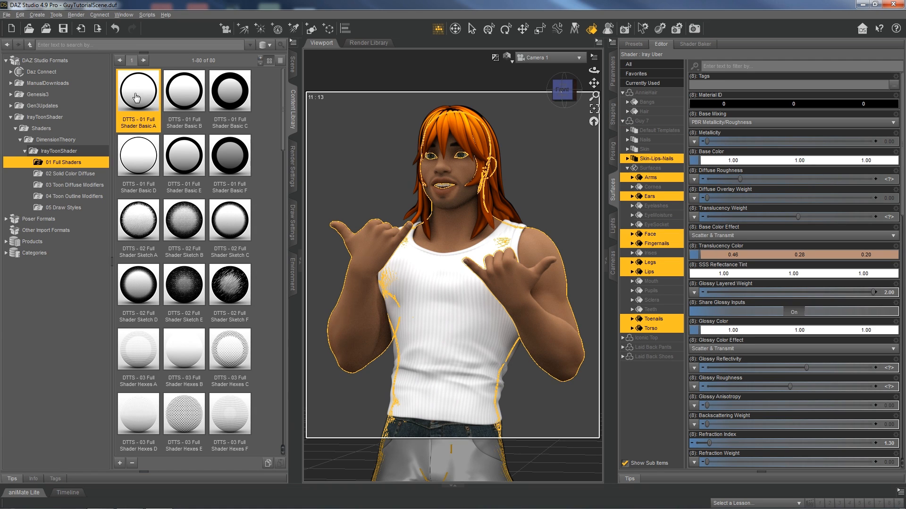
double_click(140, 97)
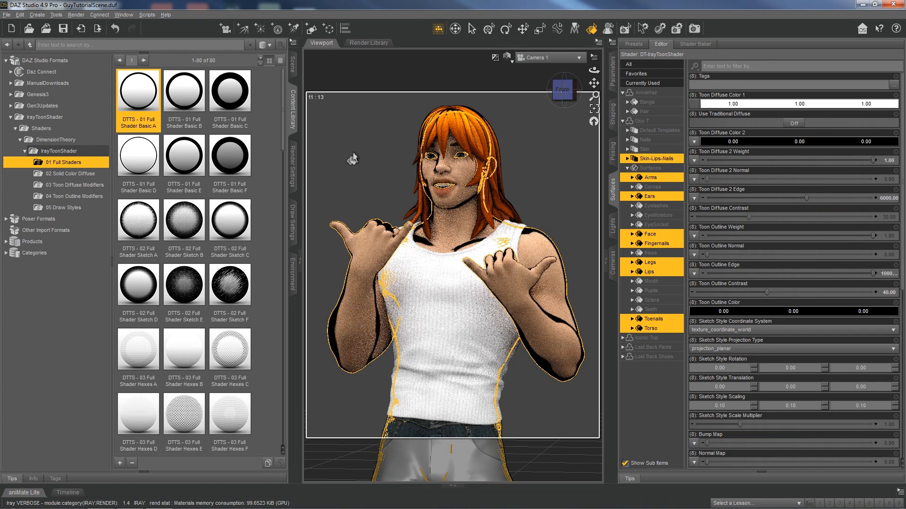
Step: Apply the DTTS 01 Full Shader Basic A preset to Guy 7's Teeth surface and clear the selection
click(353, 160)
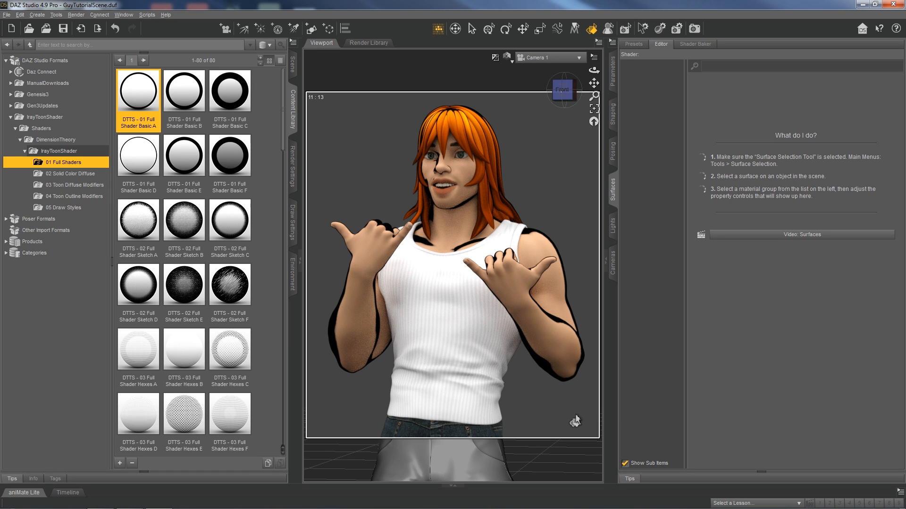
click(446, 187)
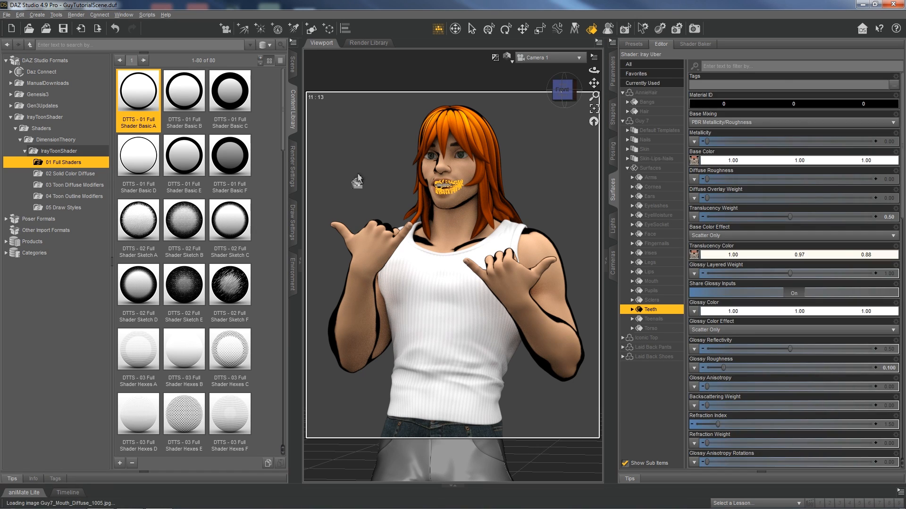
double_click(144, 98)
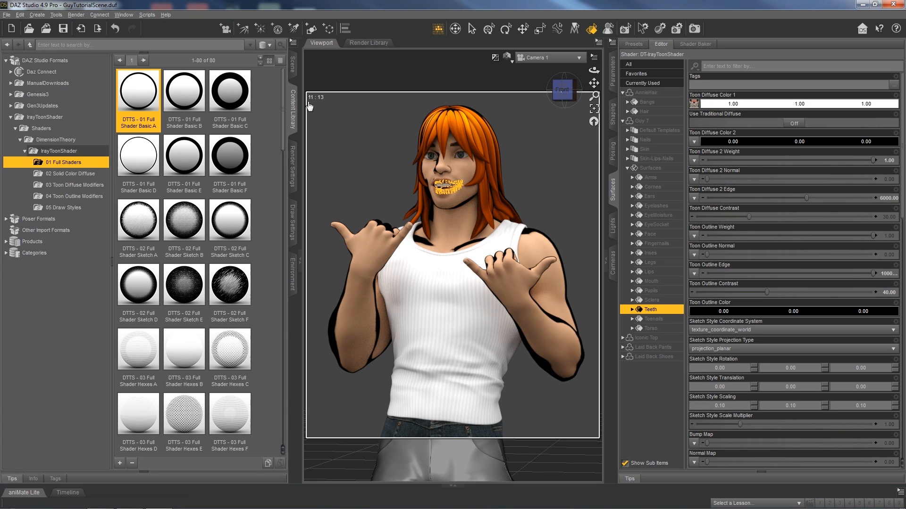
click(571, 415)
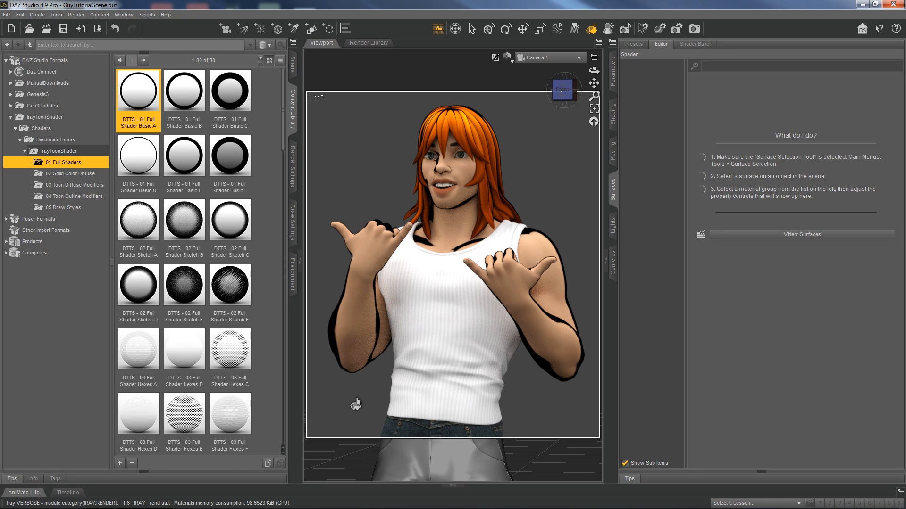
Step: Apply the DTTS 01 Full Shader Basic A preset to the Top and Trim surfaces of the Iconic Top
click(426, 325)
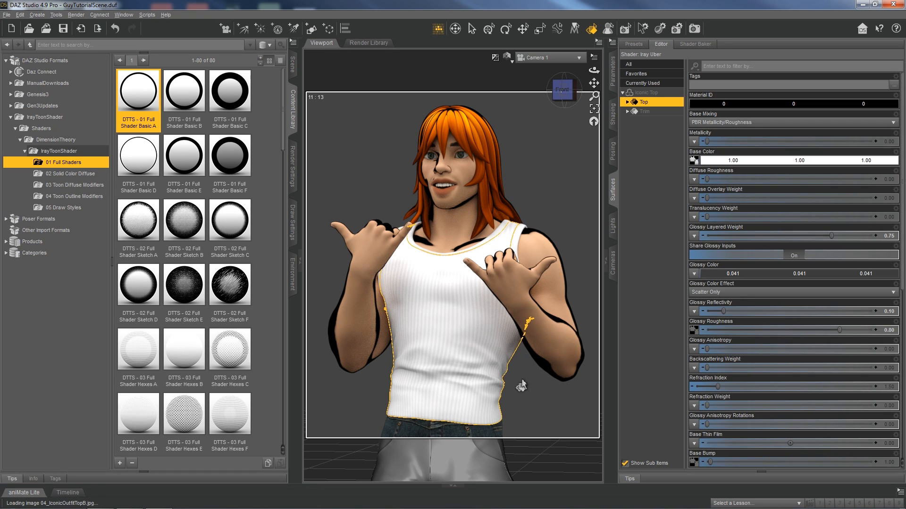
ctrl+click(644, 113)
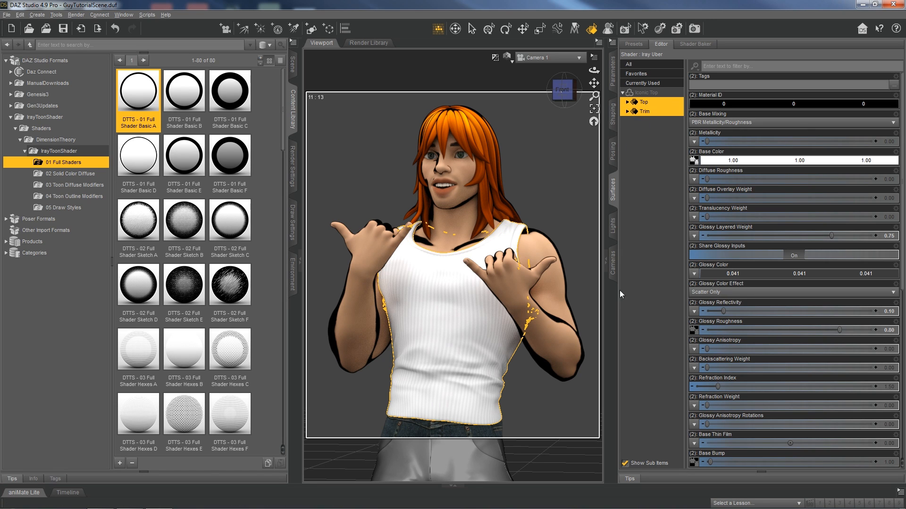
double_click(140, 92)
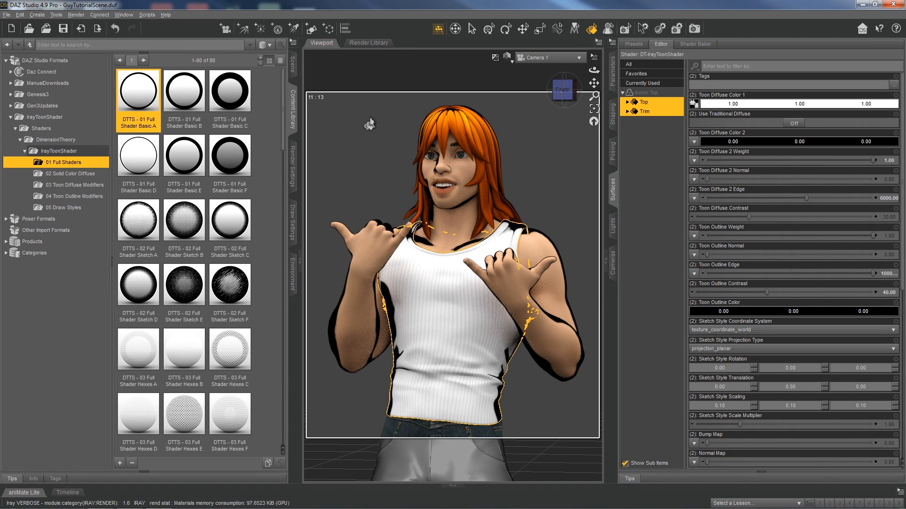
Step: Apply the DTTS 01 Full Shader Basic A preset to all Laid Back Pants surfaces and clear the selection
click(423, 434)
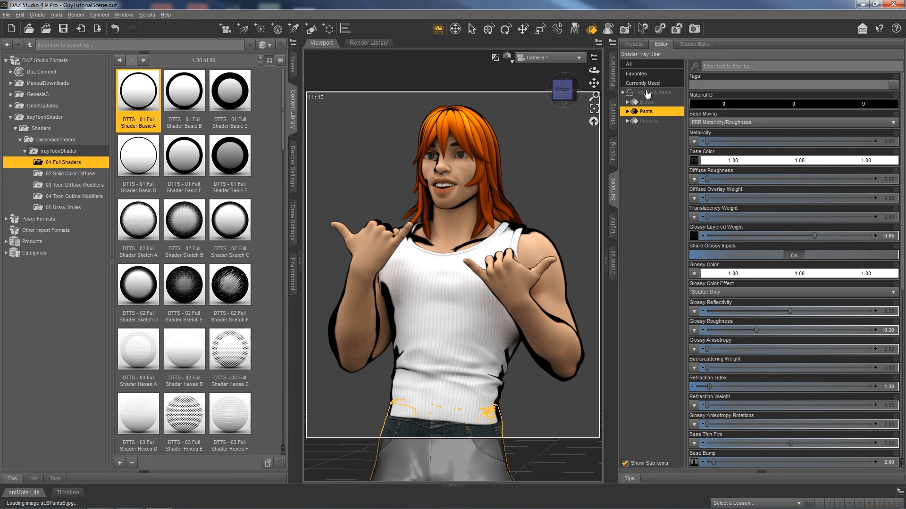
click(647, 93)
double_click(145, 99)
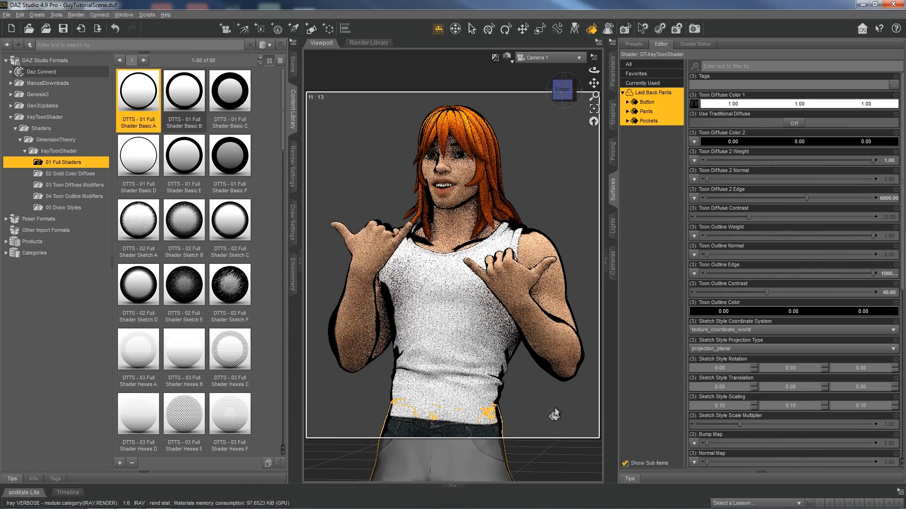
click(576, 135)
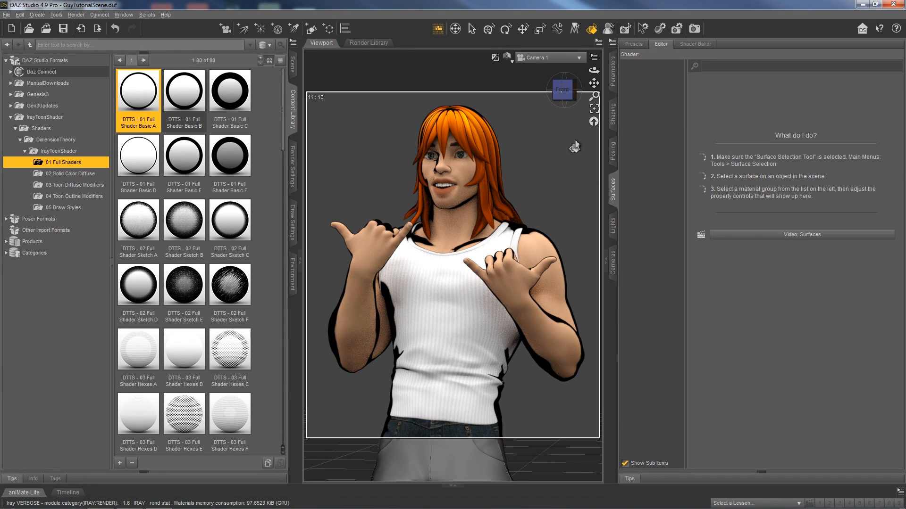
Step: Apply the DTTS 01 Full Shader Basic A preset to all Laid Back Shoes surfaces in Perspective View and return to Camera 1
click(558, 57)
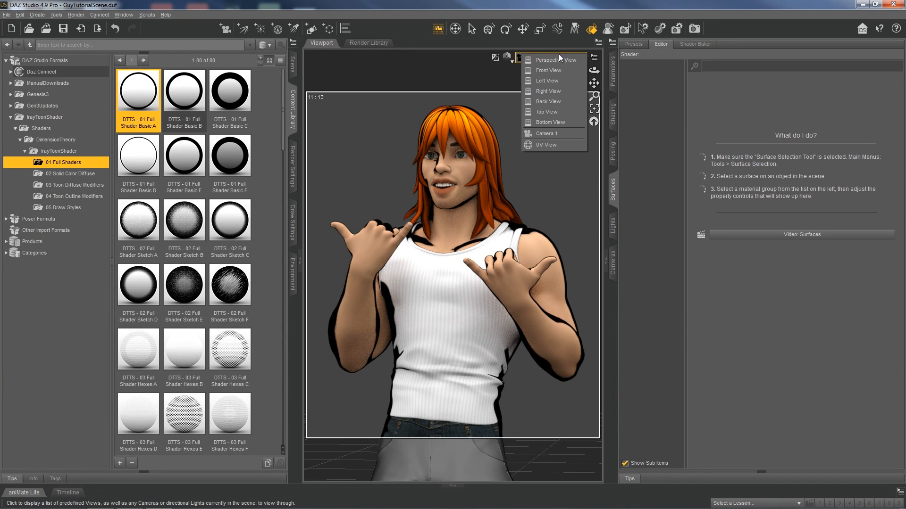
click(558, 67)
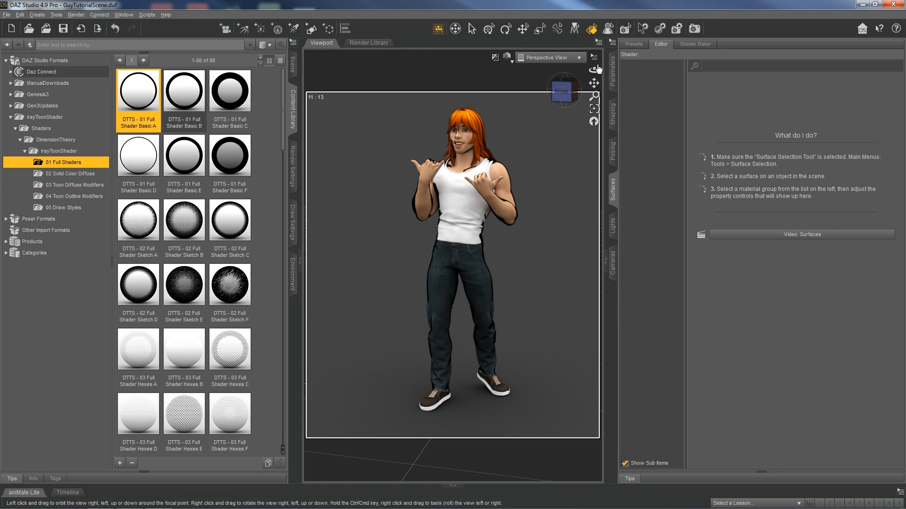
click(435, 403)
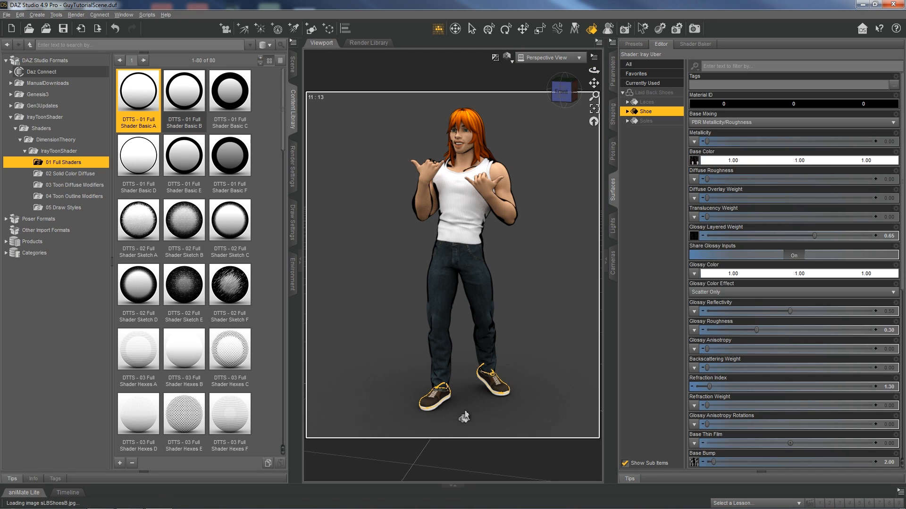
click(644, 94)
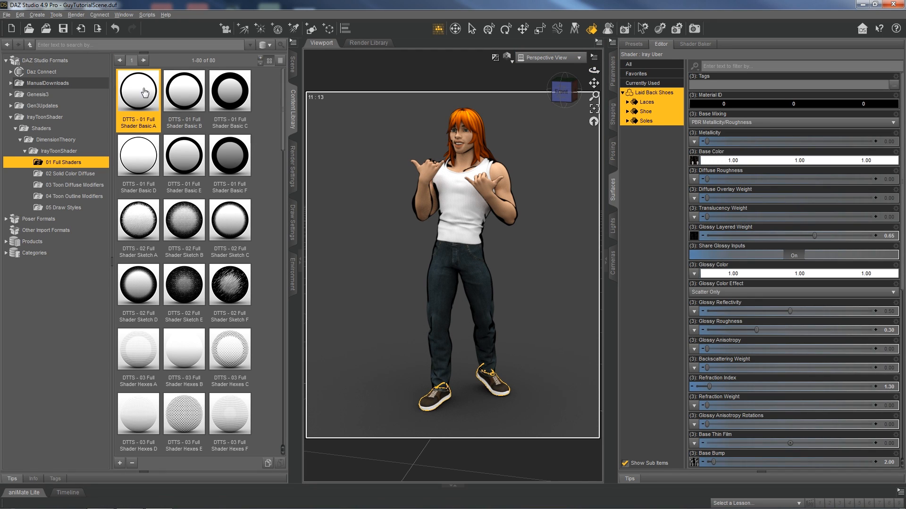
double_click(139, 94)
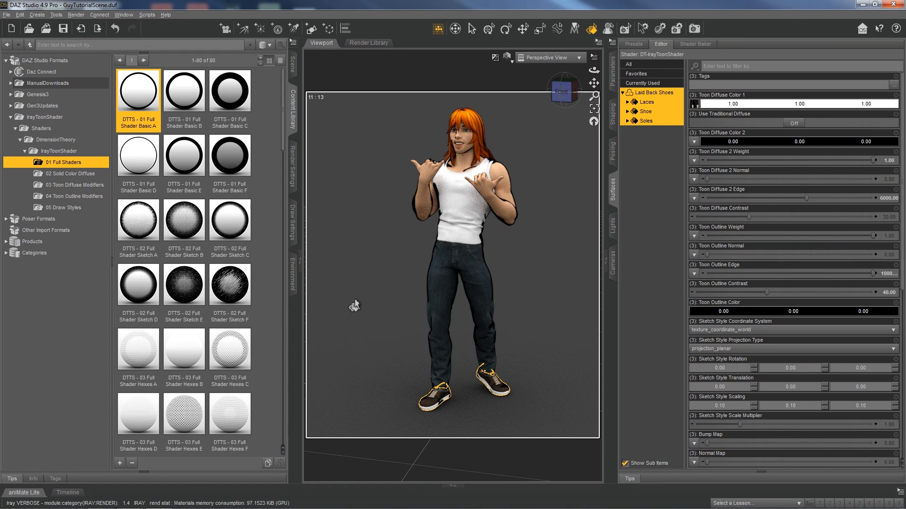
click(548, 275)
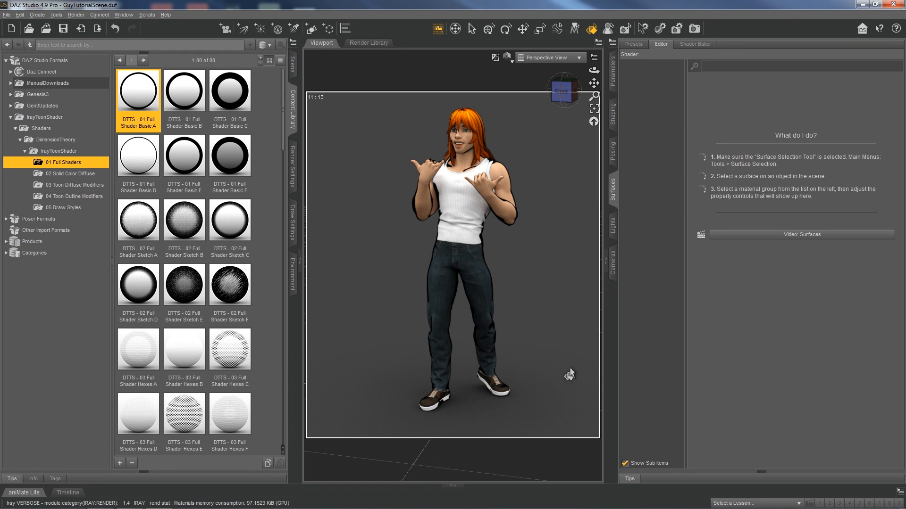
mouse_move(593, 70)
mouse_down()
mouse_move(701, 71)
mouse_move(606, 70)
mouse_up()
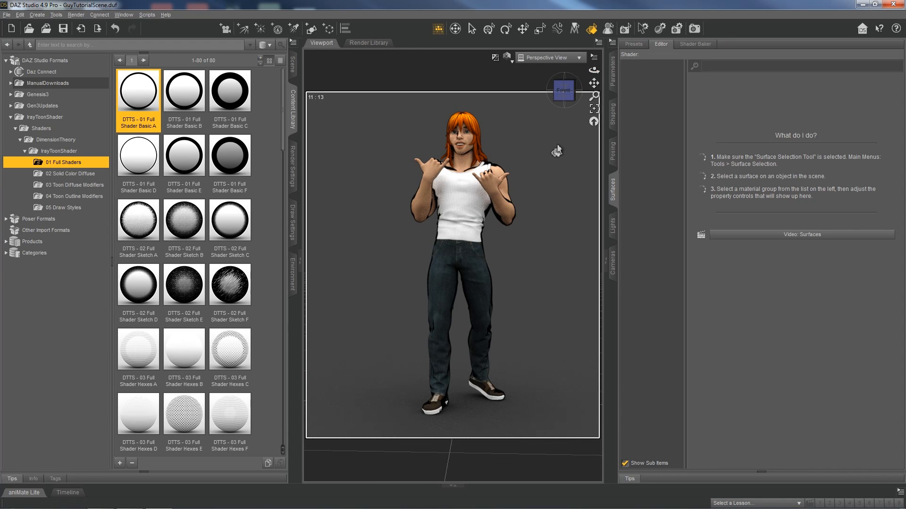
click(552, 58)
click(555, 122)
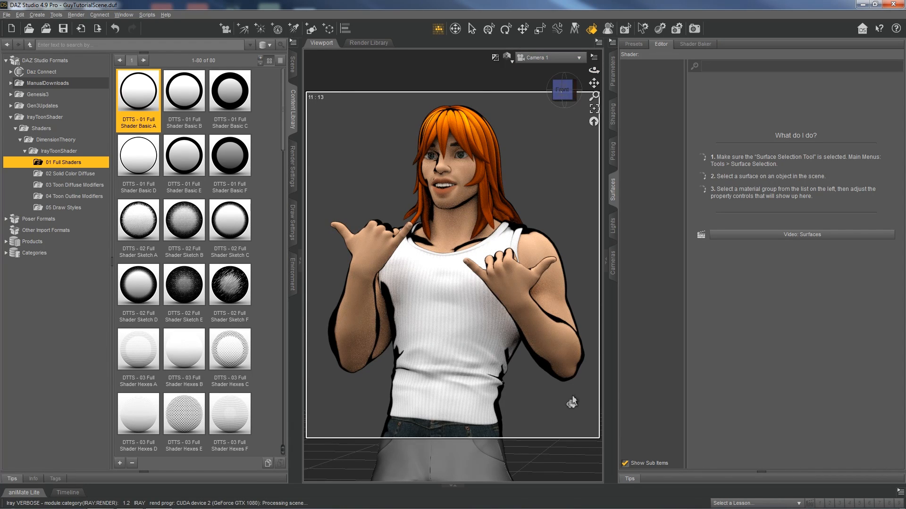
Step: Try the DTTS 01 Full Shader Basic B through F presets on all surfaces using DT-IrayToonShader, and reapply Basic A
right_click(434, 307)
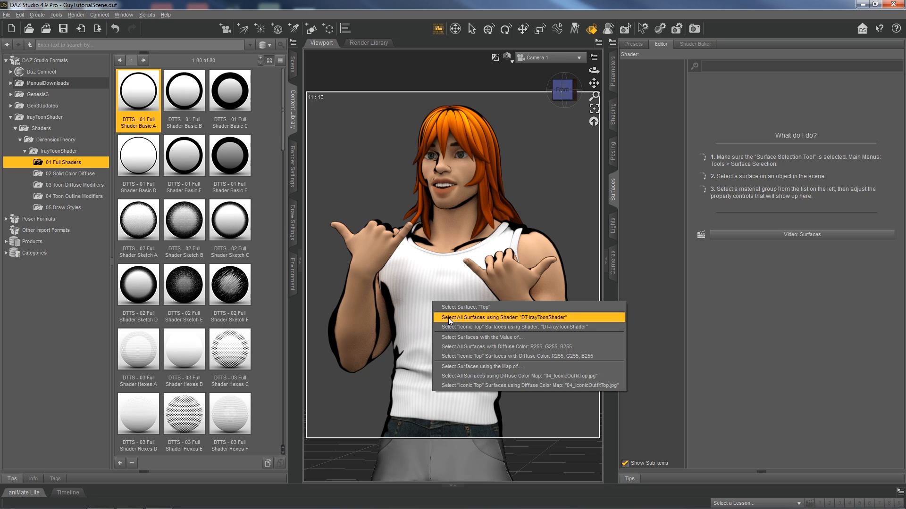
click(448, 318)
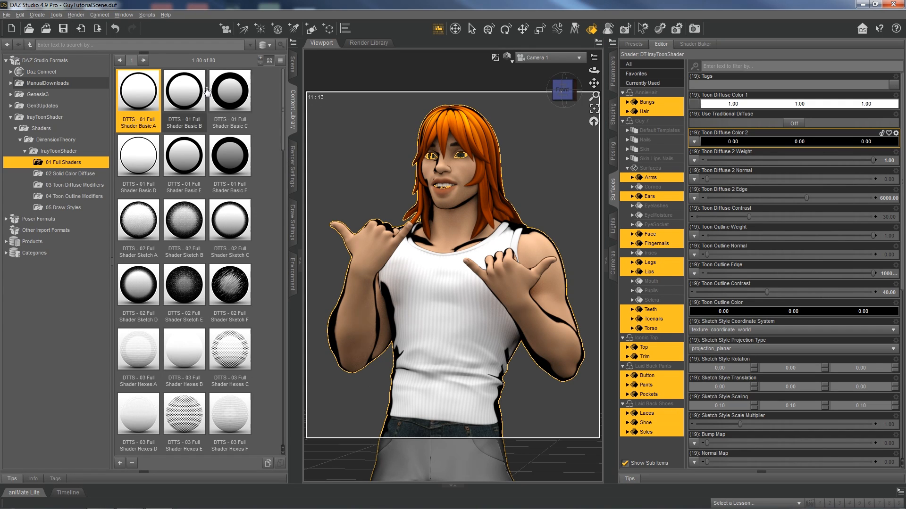
double_click(184, 95)
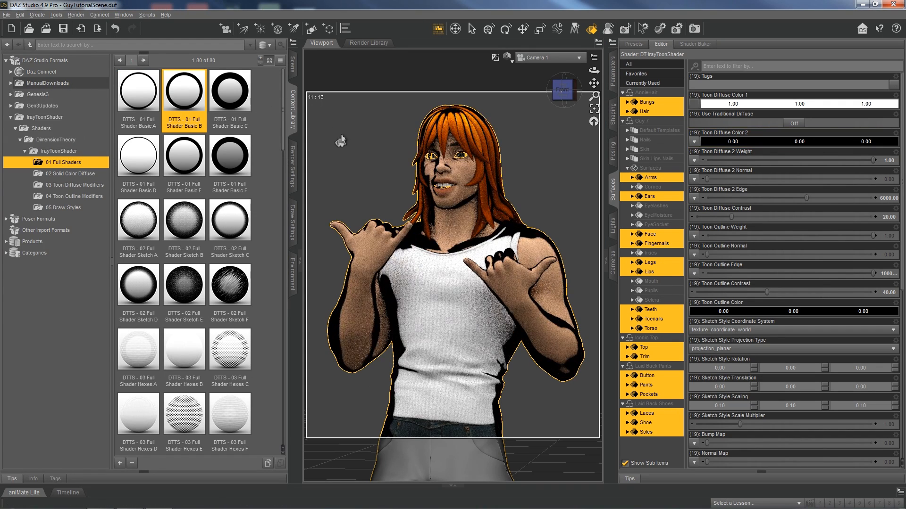
double_click(230, 94)
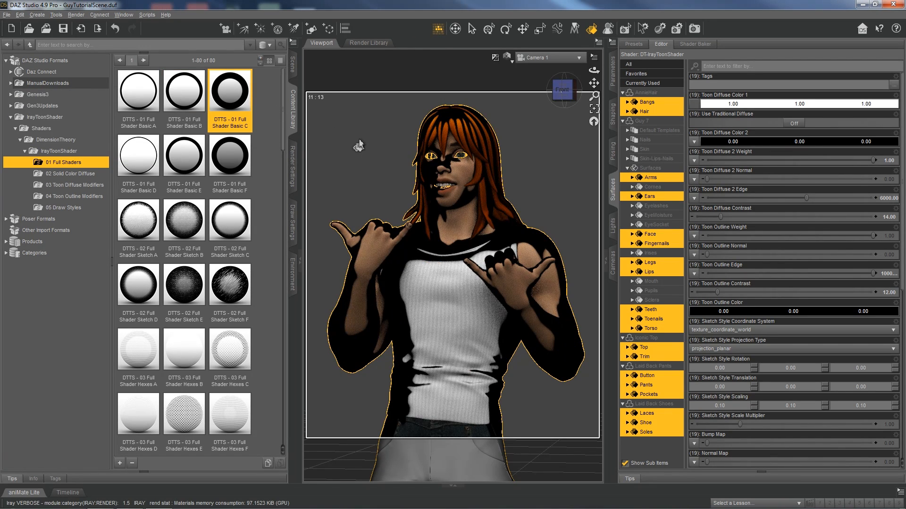
double_click(128, 158)
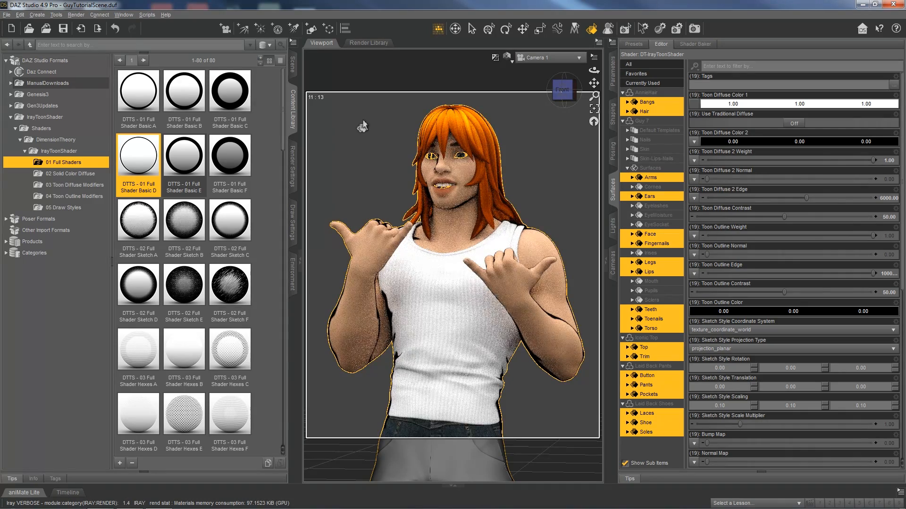
double_click(184, 156)
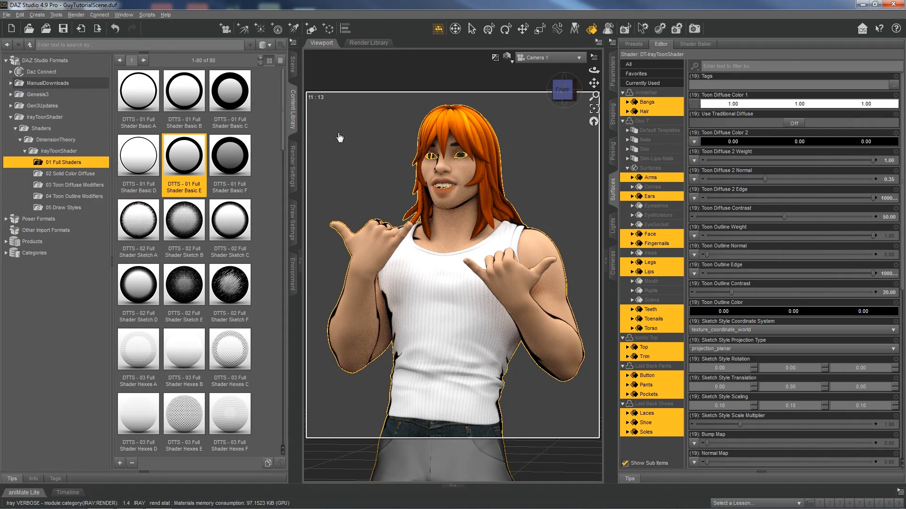
double_click(230, 156)
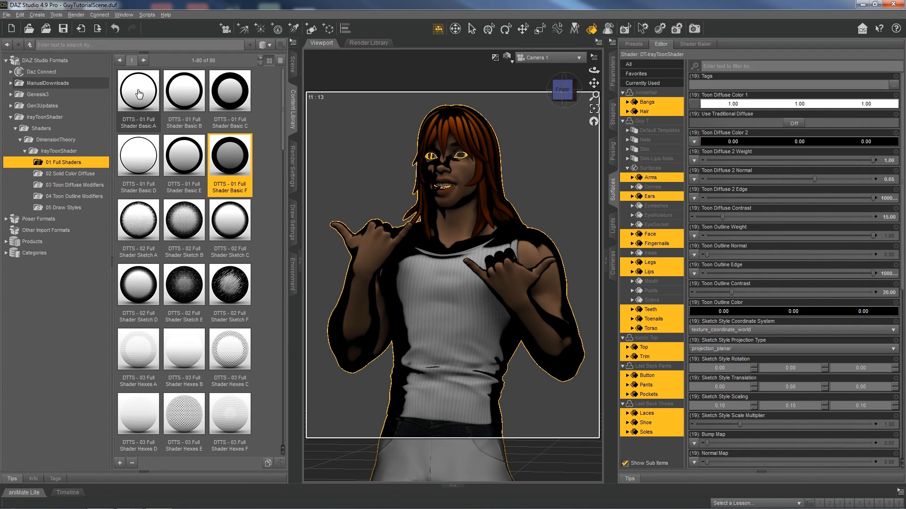
double_click(138, 95)
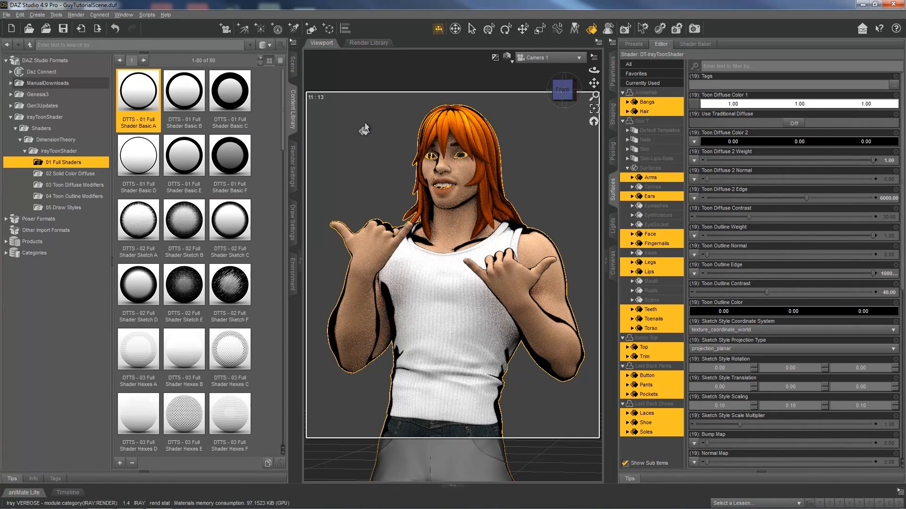
click(354, 120)
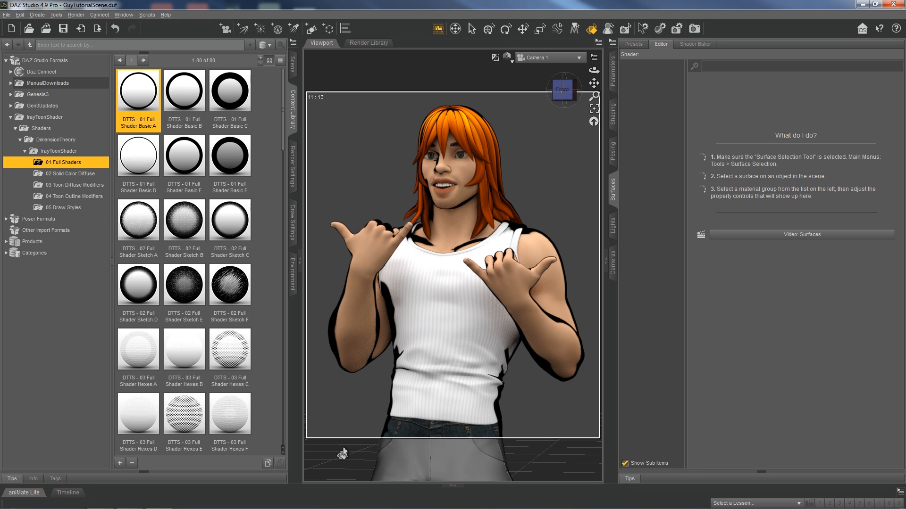
Step: Try the Black, Brown and Gray A presets from 02 Solid Color Diffuse on all DT-IrayToonShader surfaces, undoing each one
right_click(440, 326)
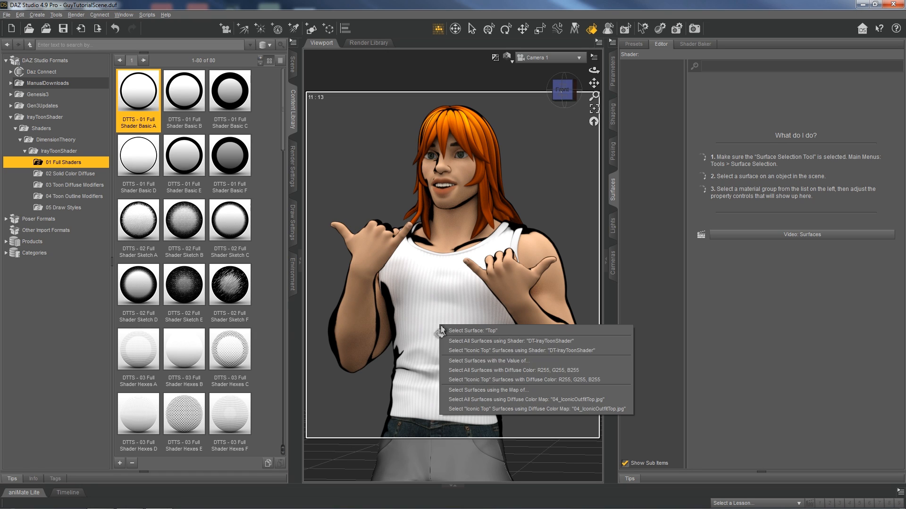
click(483, 341)
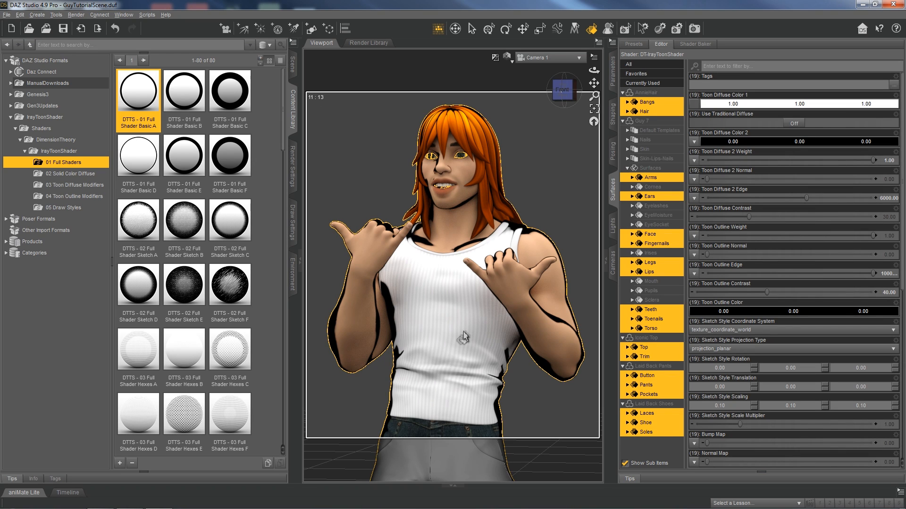
click(57, 174)
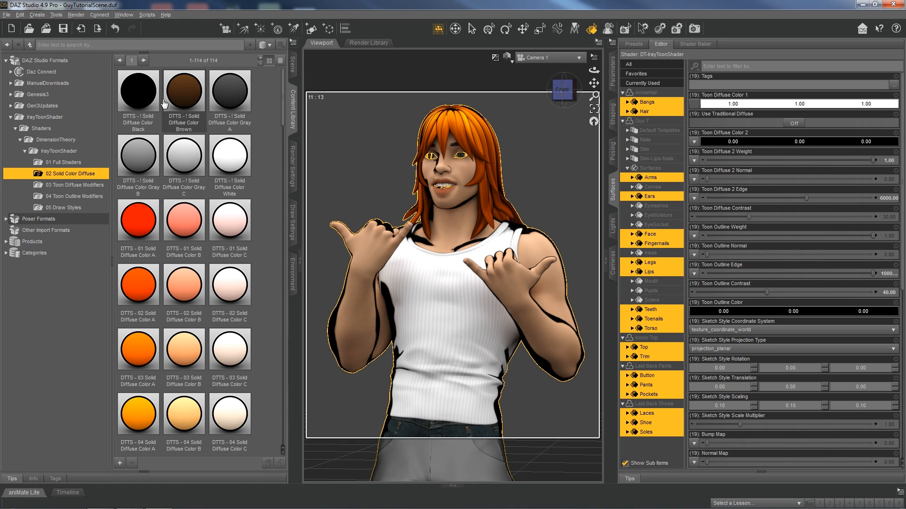
double_click(138, 92)
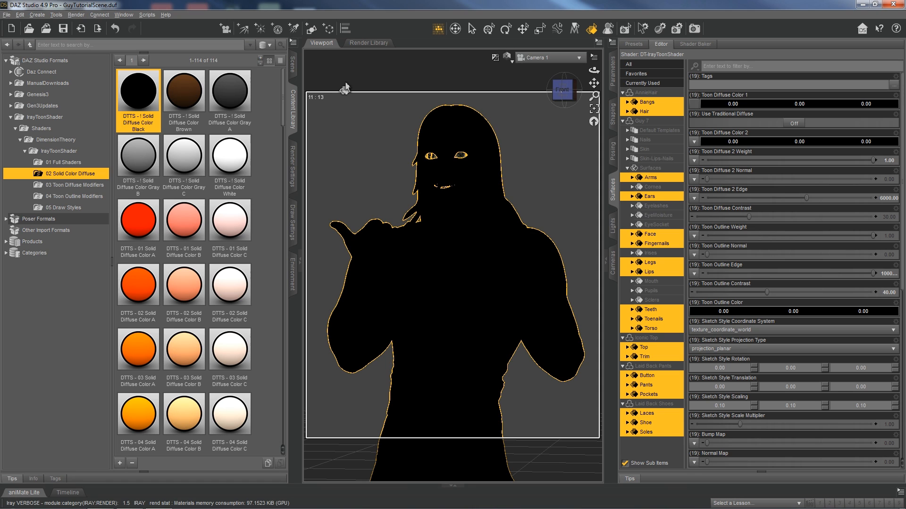
key(ctrl+z)
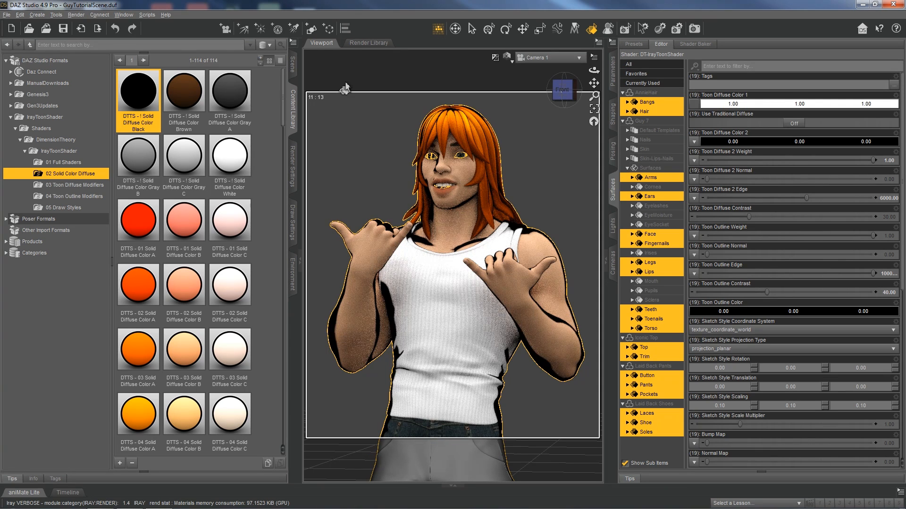
double_click(183, 92)
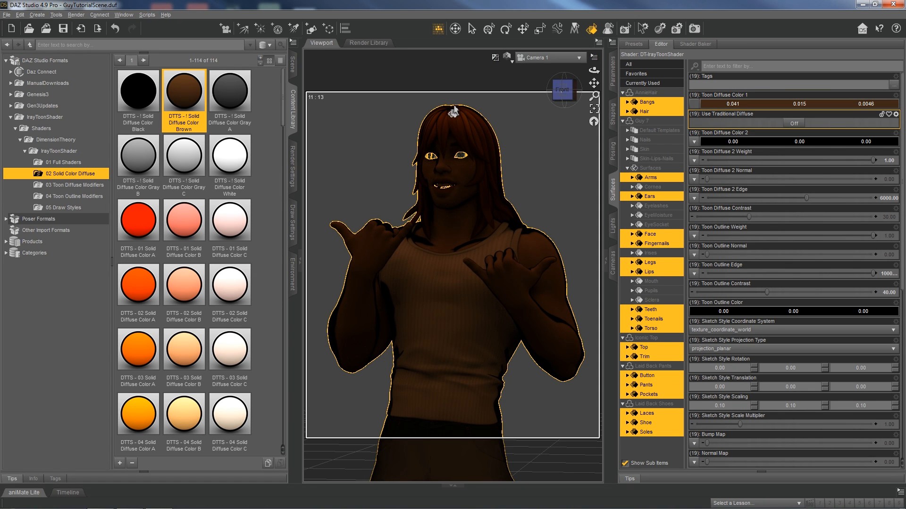
key(ctrl+z)
double_click(239, 95)
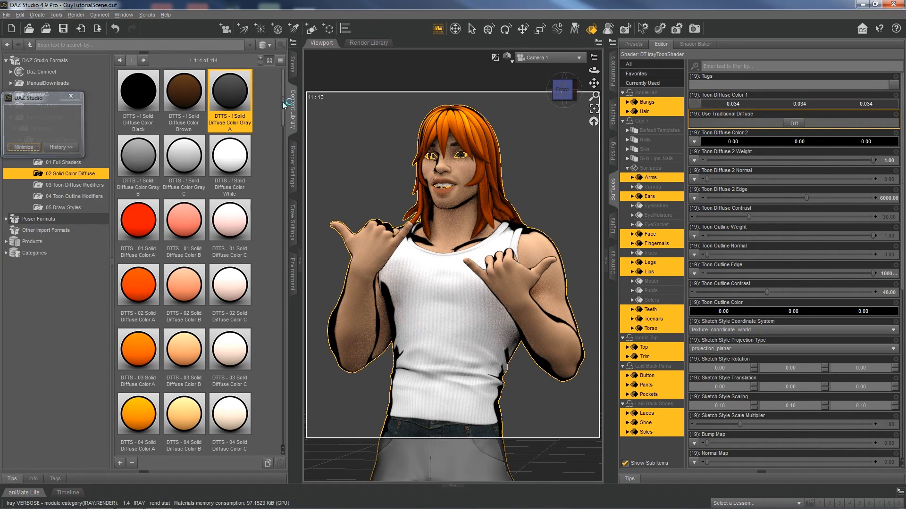
key(ctrl+z)
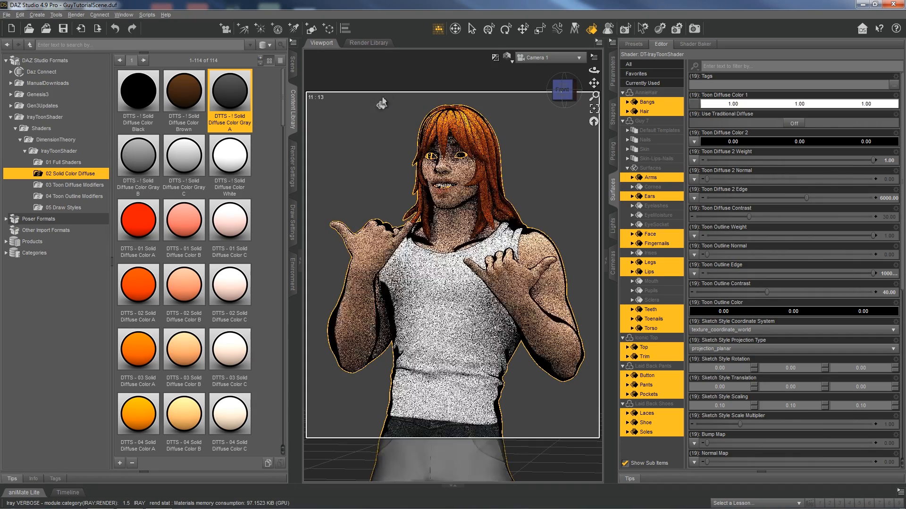
Step: Try the Solid Diffuse Color Gray B and White presets on all selected surfaces, undoing each one
double_click(137, 156)
key(ctrl+z)
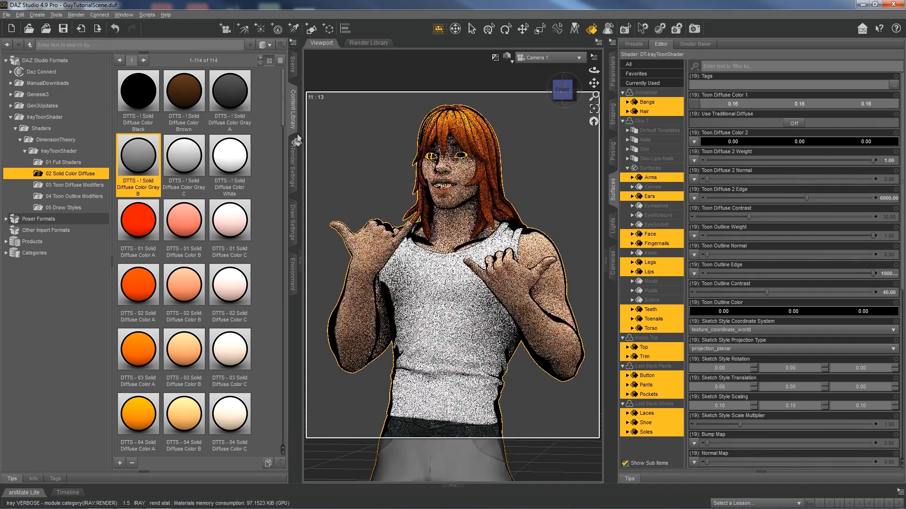
double_click(230, 155)
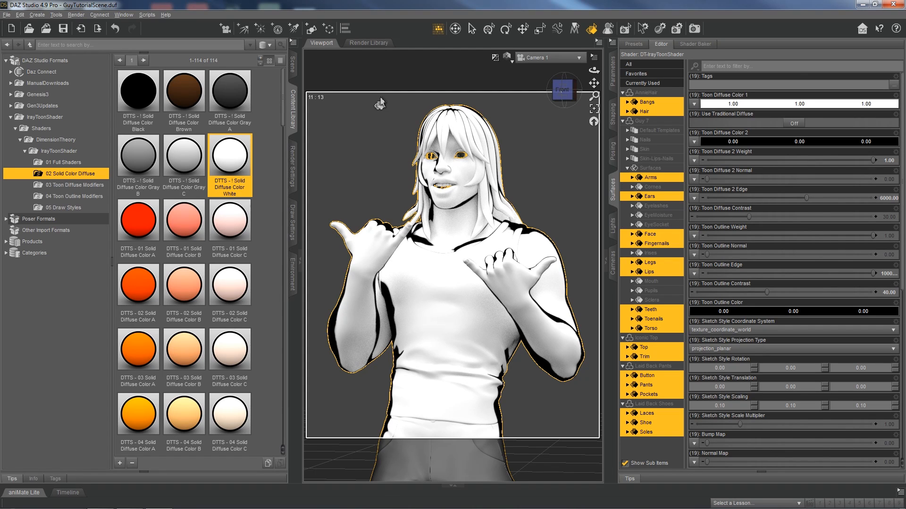
key(ctrl+z)
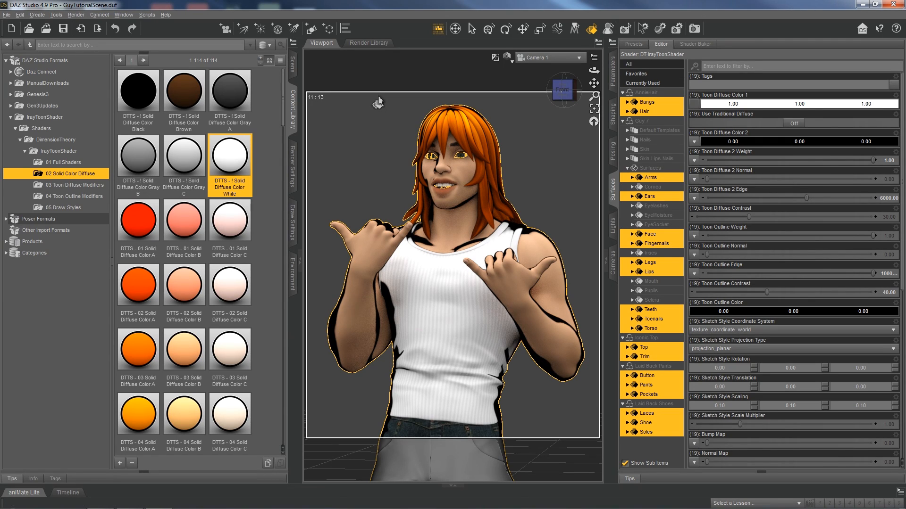
Step: Try the Use Traditional Diffuse preset from 03 Toon Diffuse Modifiers on all selected surfaces, and restore Use Toon Diffuse
click(76, 185)
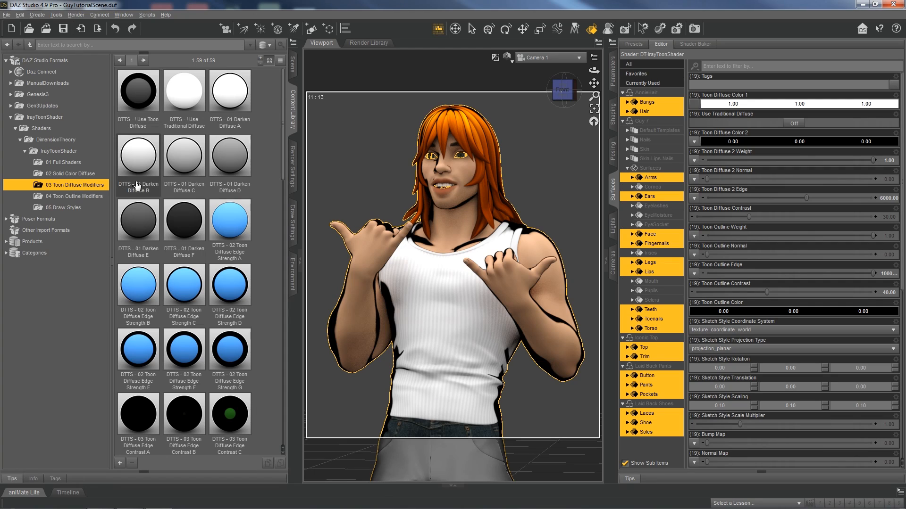
mouse_move(181, 100)
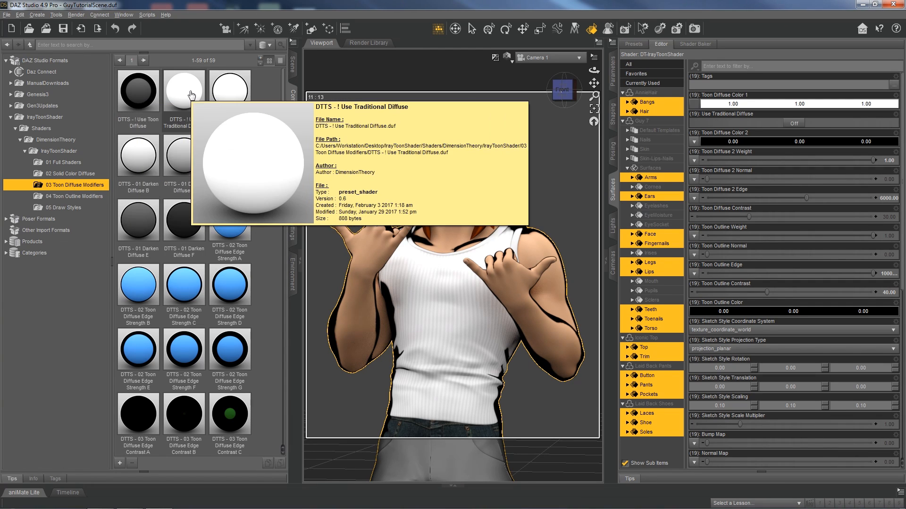
double_click(191, 96)
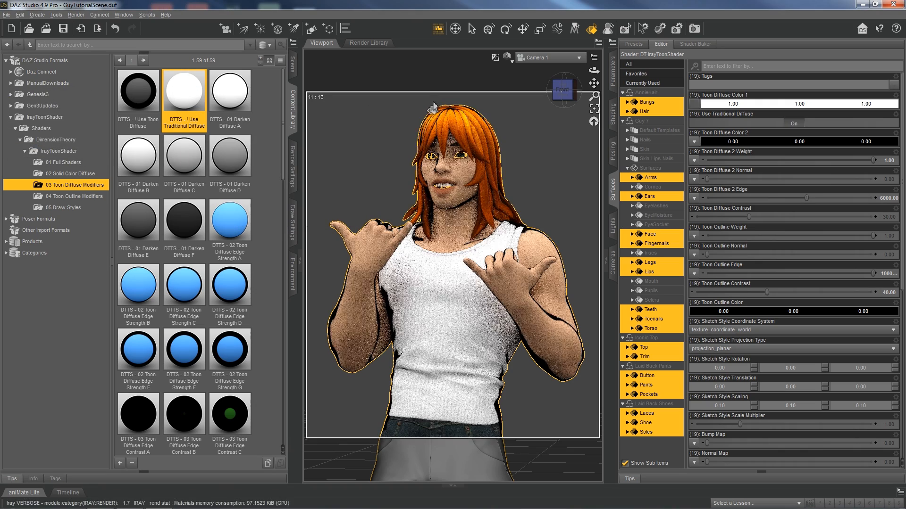
double_click(137, 101)
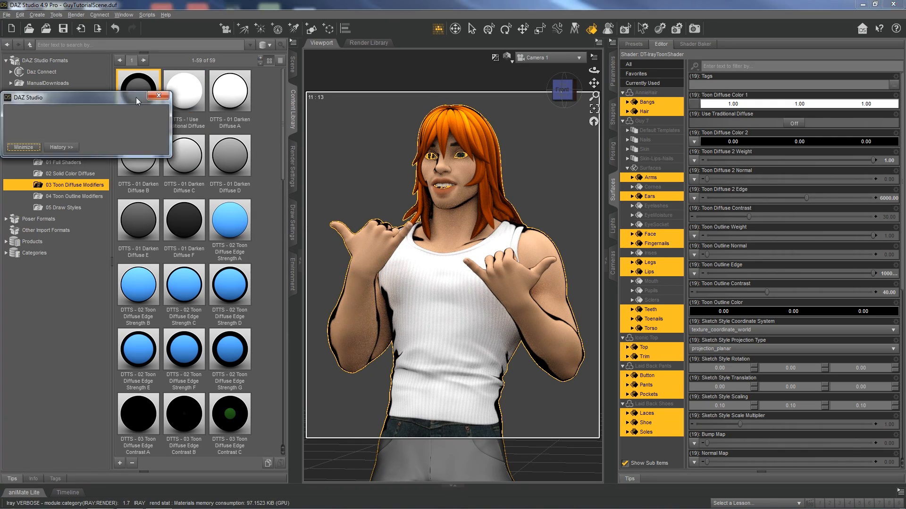
Step: Try the Enable Toon Outline and Disable Toon Outline presets from 04 Toon Outline Modifiers on all selected surfaces
click(68, 196)
double_click(190, 99)
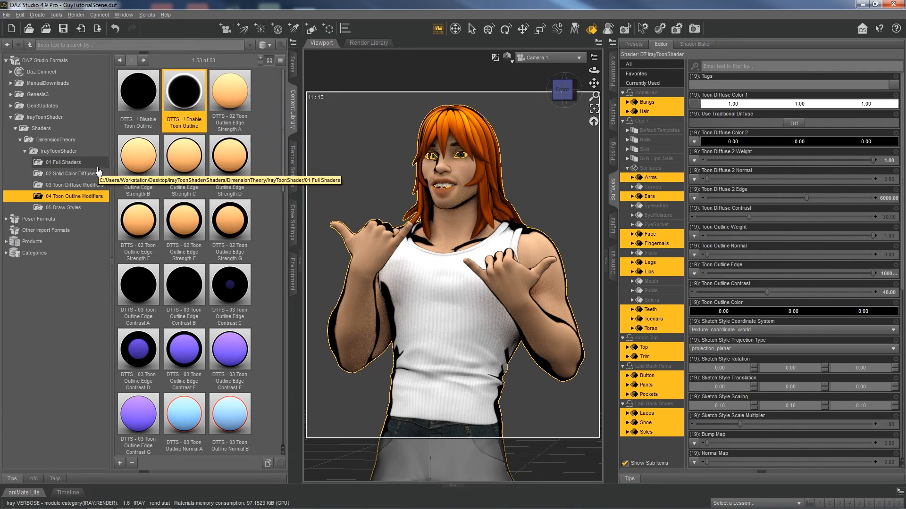
double_click(136, 102)
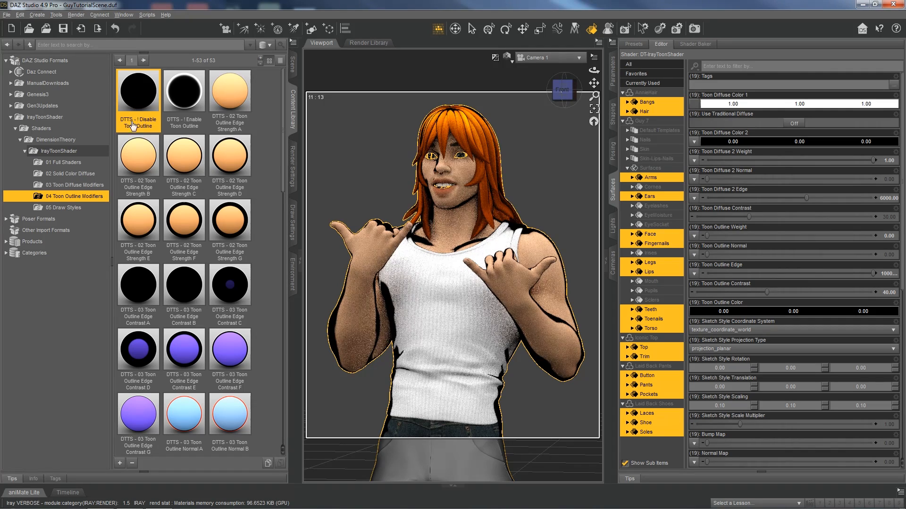
Step: Try the DTTS 01 Darken Diffuse B through F presets on all selected surfaces and return to Darken Diffuse A
click(75, 186)
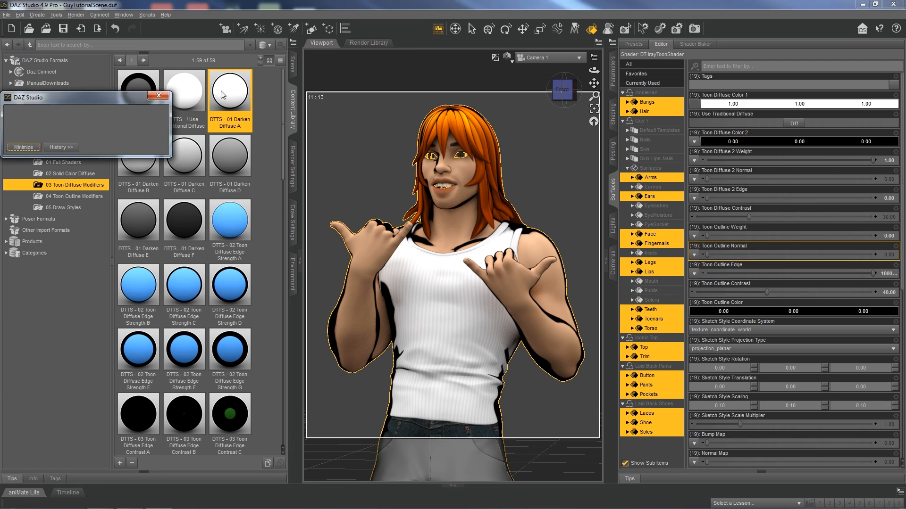
double_click(142, 149)
double_click(184, 152)
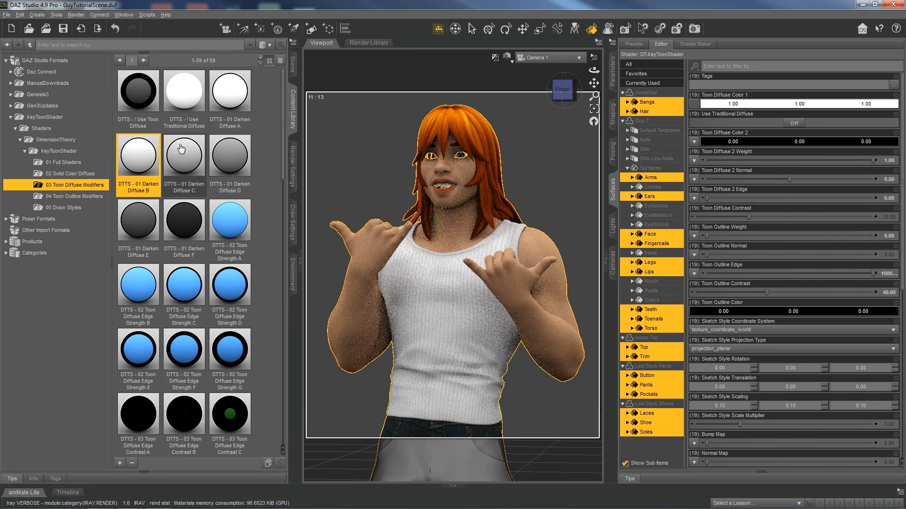
double_click(229, 160)
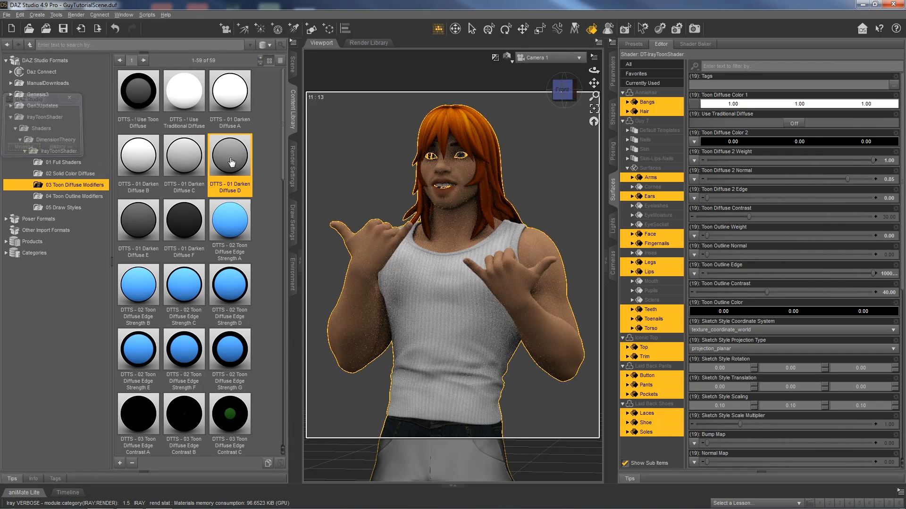
double_click(142, 222)
double_click(184, 218)
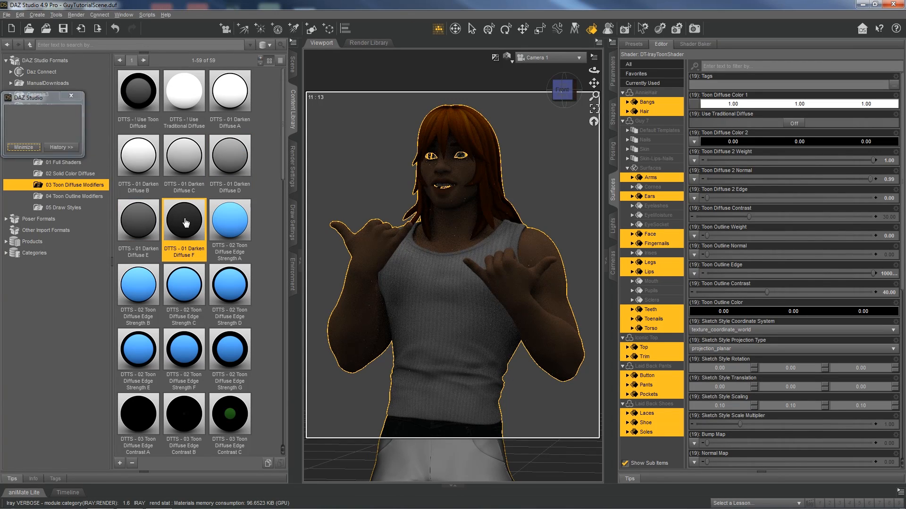
double_click(222, 93)
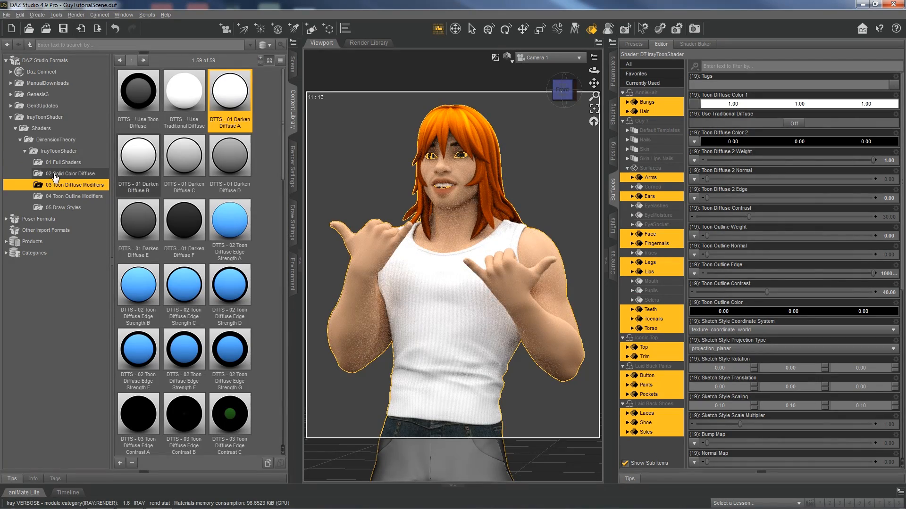
Step: Reapply DTTS 01 Full Shader Basic A to all selected surfaces, try Toon Diffuse Edge Strength A, and apply Edge Strength G
click(63, 162)
double_click(151, 94)
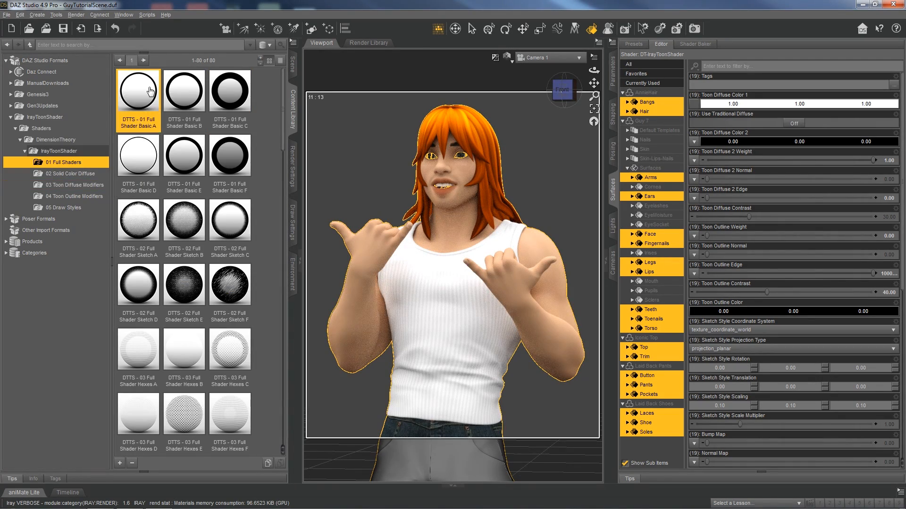
click(65, 185)
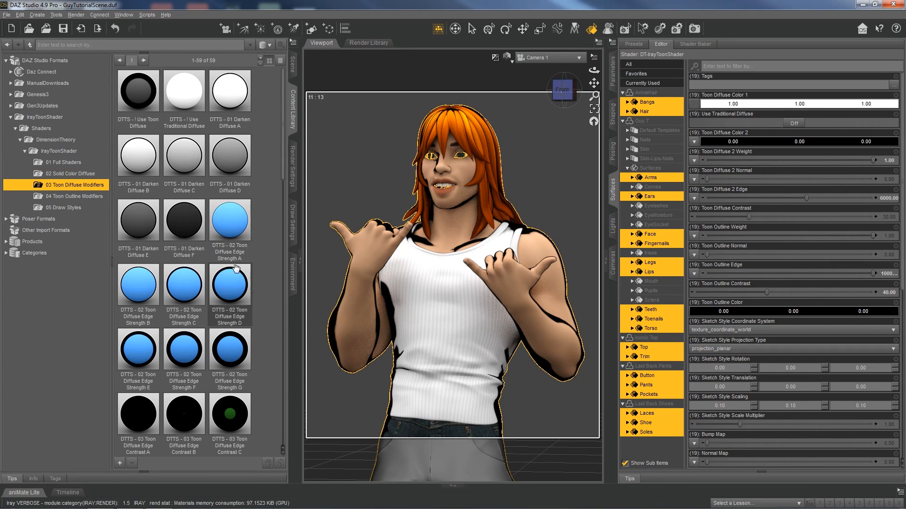
double_click(224, 231)
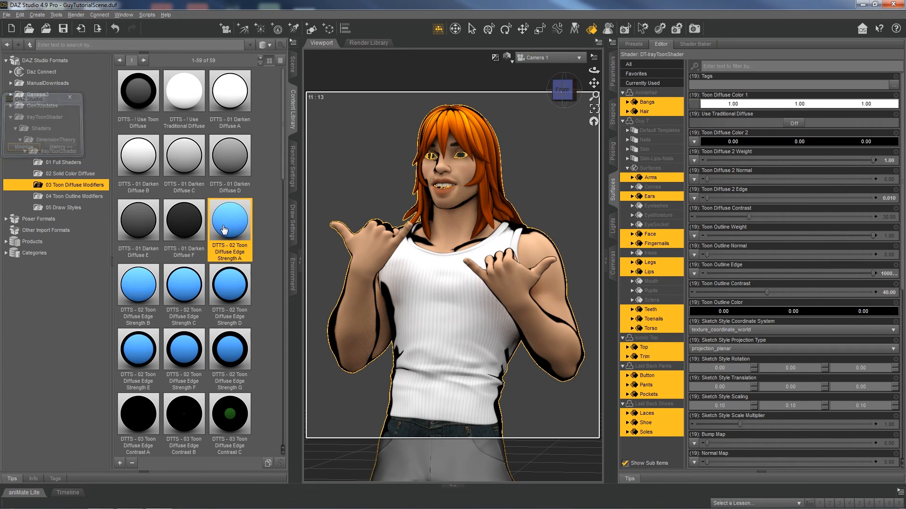
double_click(236, 357)
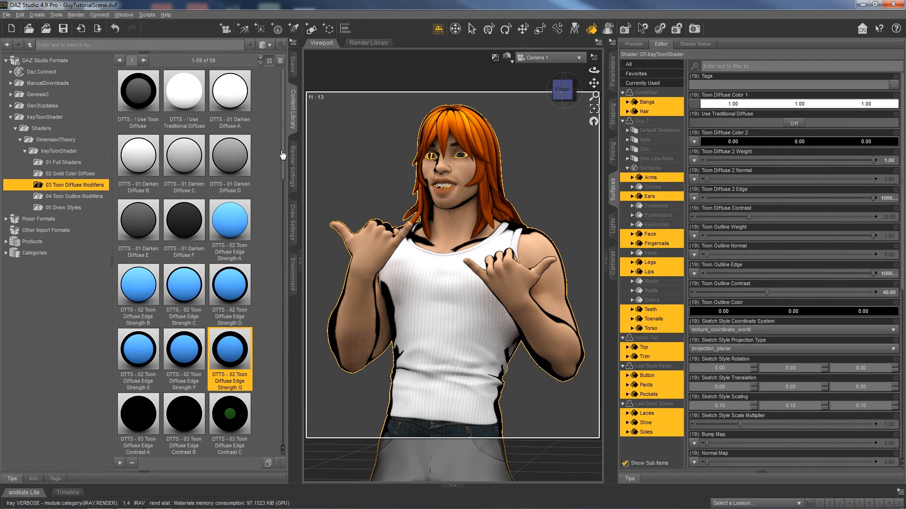
Step: Try the DTTS 03 Toon Diffuse Edge Contrast A through G presets on all selected surfaces and settle on Edge Contrast F
scroll(259, 208, down, 2)
double_click(158, 291)
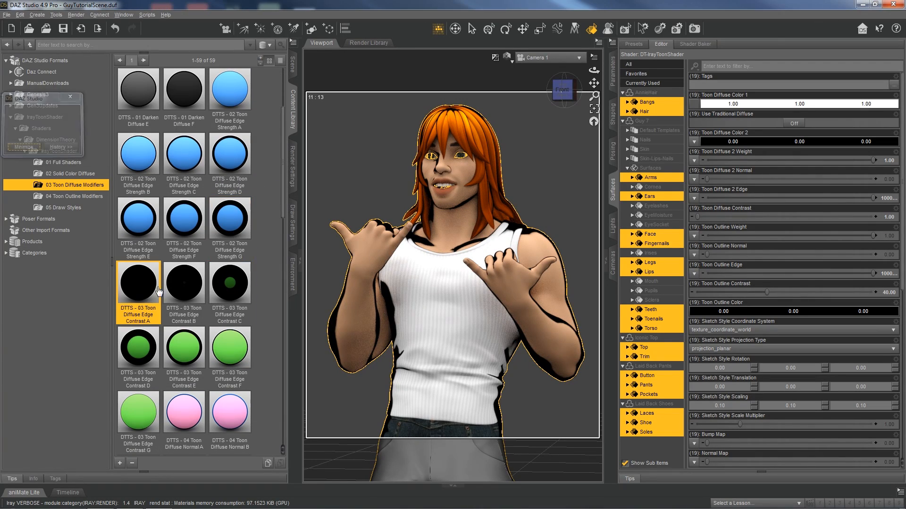
double_click(184, 289)
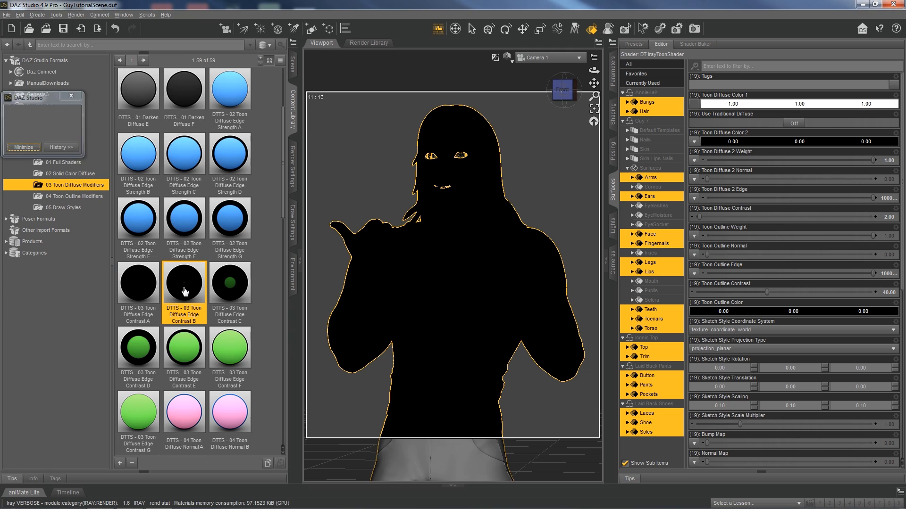
double_click(230, 289)
double_click(156, 348)
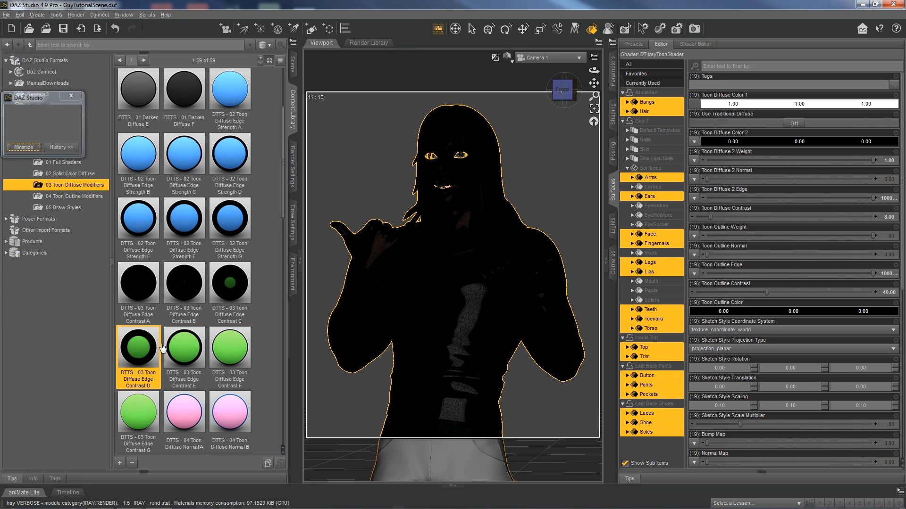
double_click(184, 347)
double_click(238, 348)
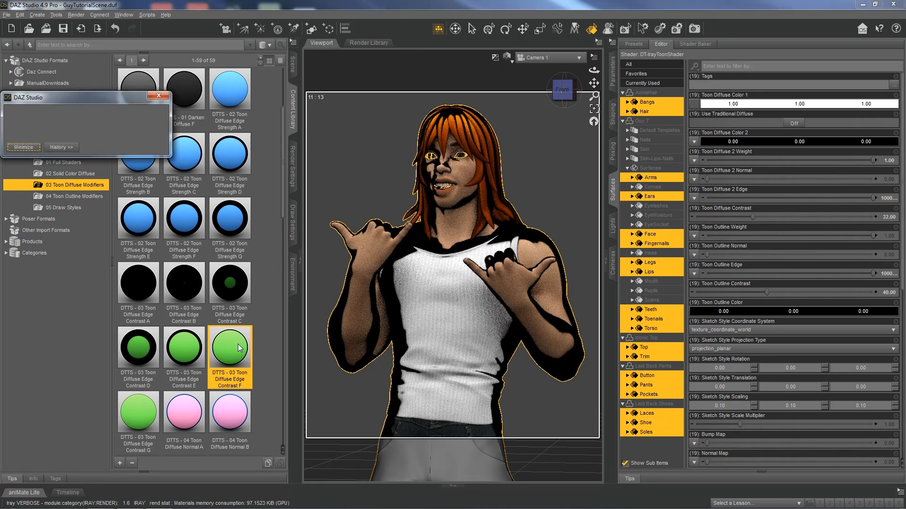
double_click(142, 410)
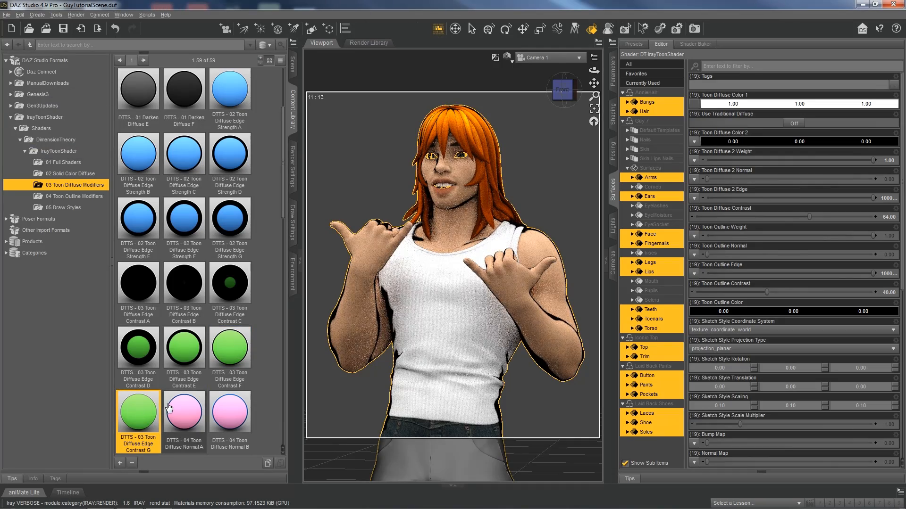
double_click(233, 358)
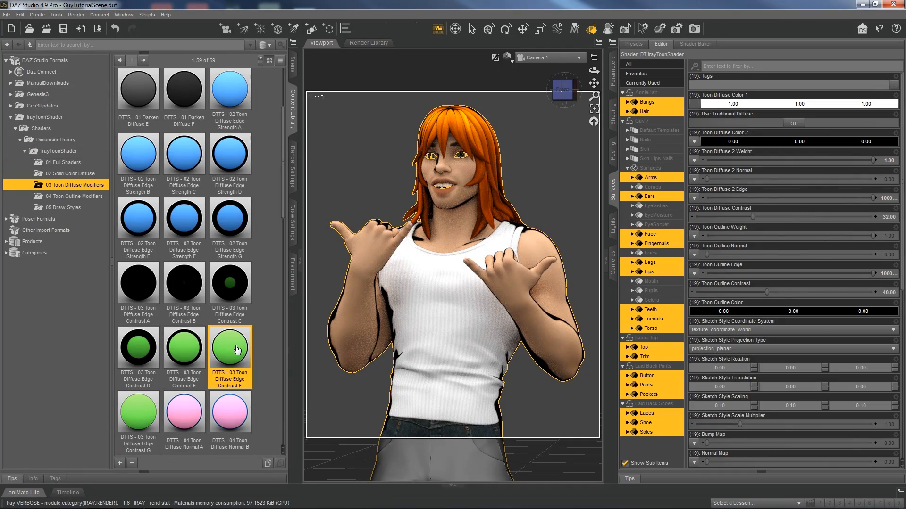
Step: Try the DTTS 04 Toon Diffuse Normal A, D and J presets on all selected surfaces and return to Diffuse Normal A
scroll(143, 360, down, 10)
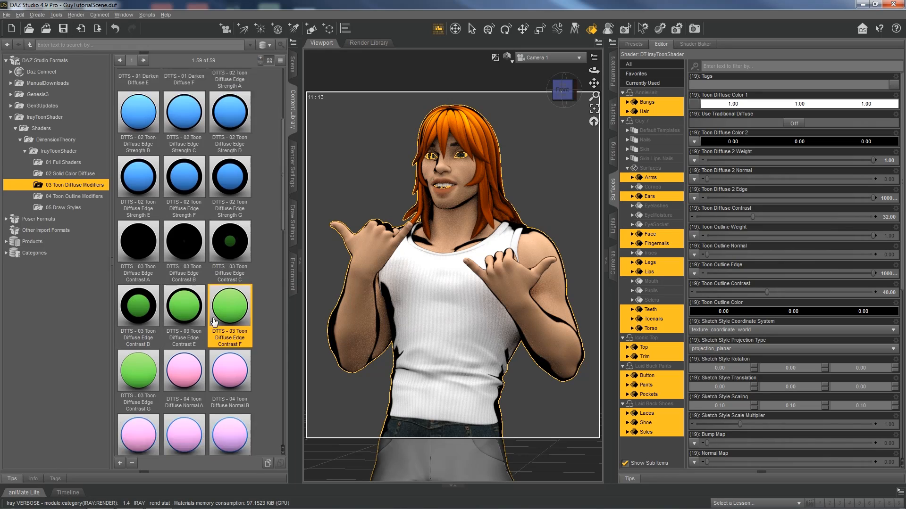
scroll(253, 279, up, 5)
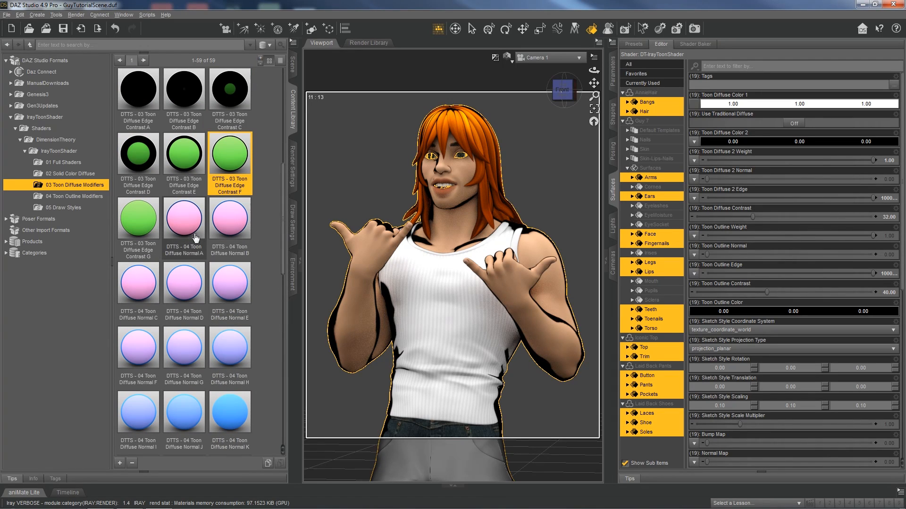
double_click(184, 233)
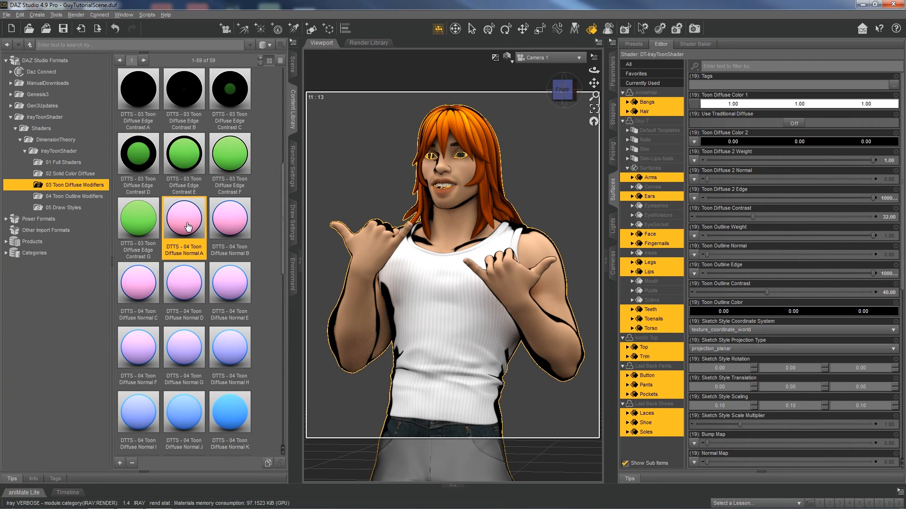
double_click(186, 286)
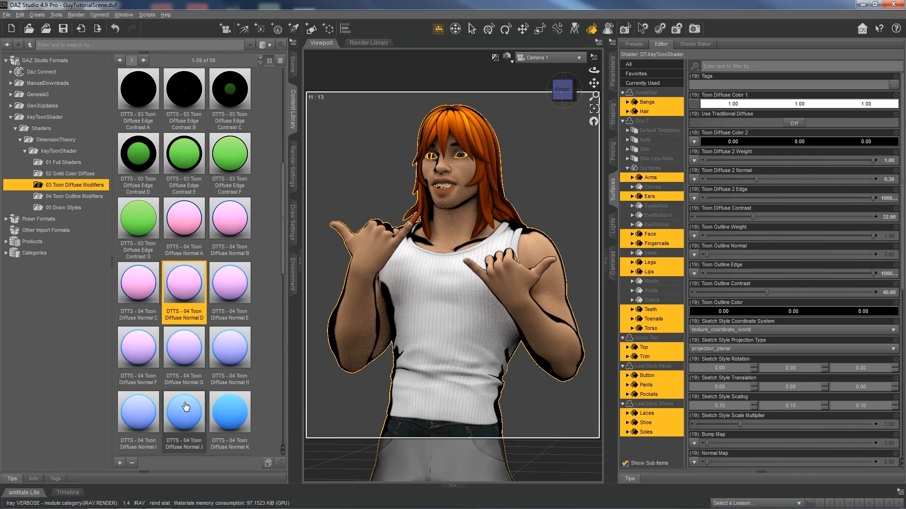
double_click(184, 402)
scroll(178, 260, down, 4)
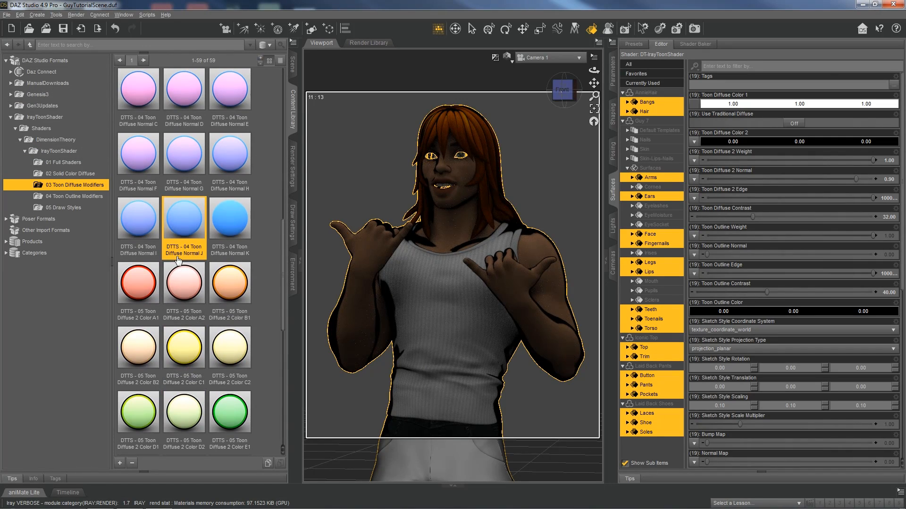
scroll(175, 266, up, 4)
double_click(184, 219)
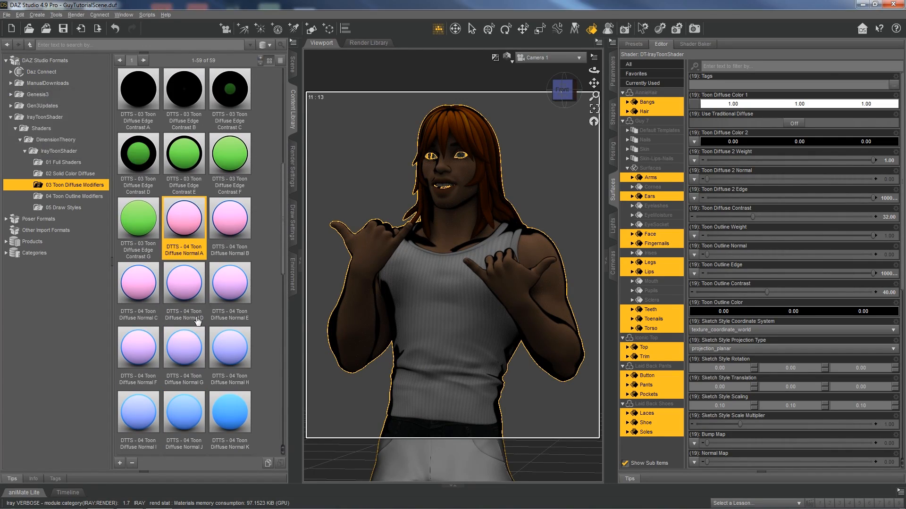
Step: Try the DTTS 05 Toon Diffuse 2 Color A1, E1 and M2 presets on all selected surfaces, and choose Color M1
scroll(195, 316, down, 4)
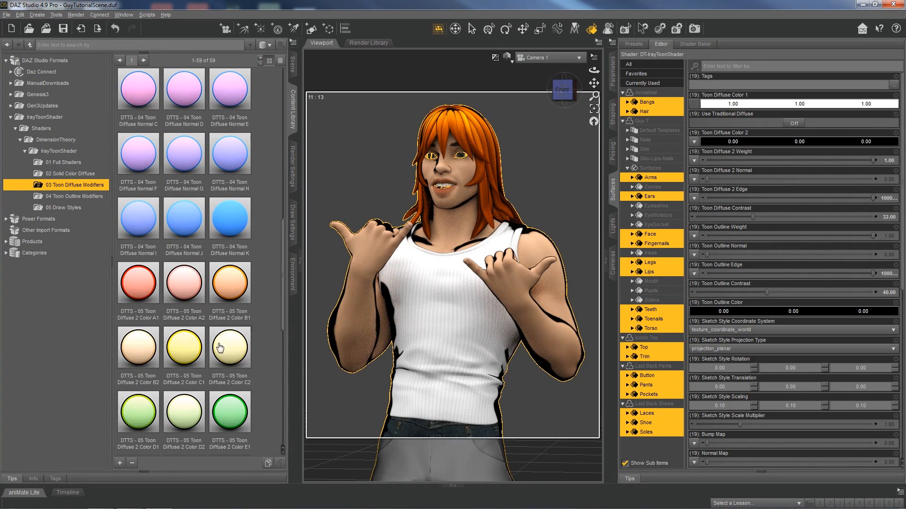
double_click(137, 291)
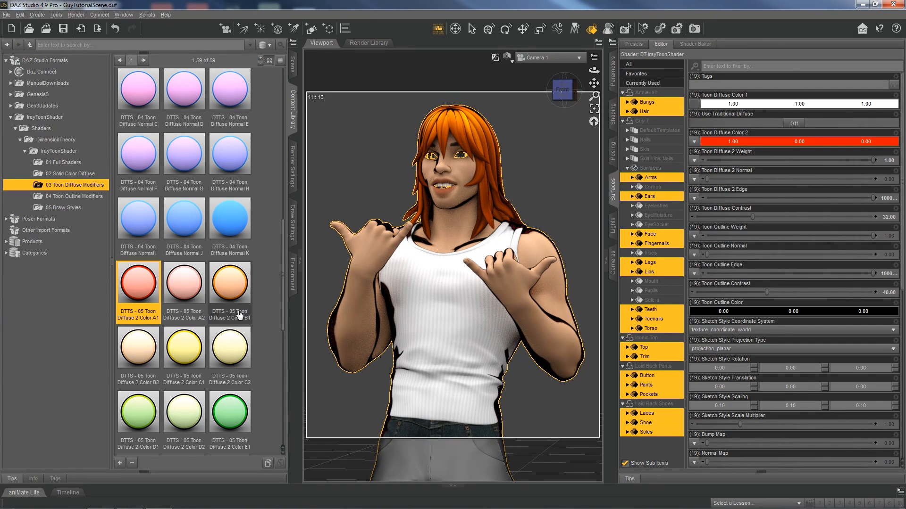
double_click(231, 415)
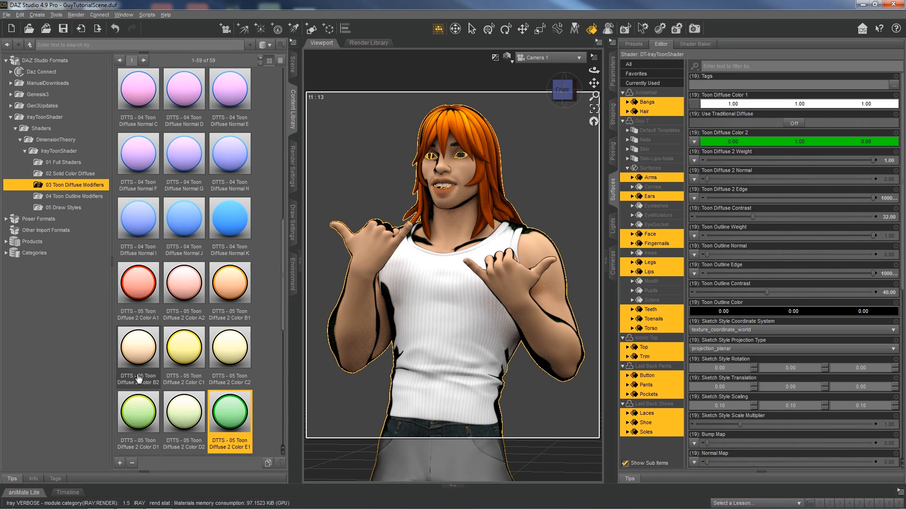
double_click(138, 283)
scroll(174, 333, down, 5)
scroll(173, 333, down, 3)
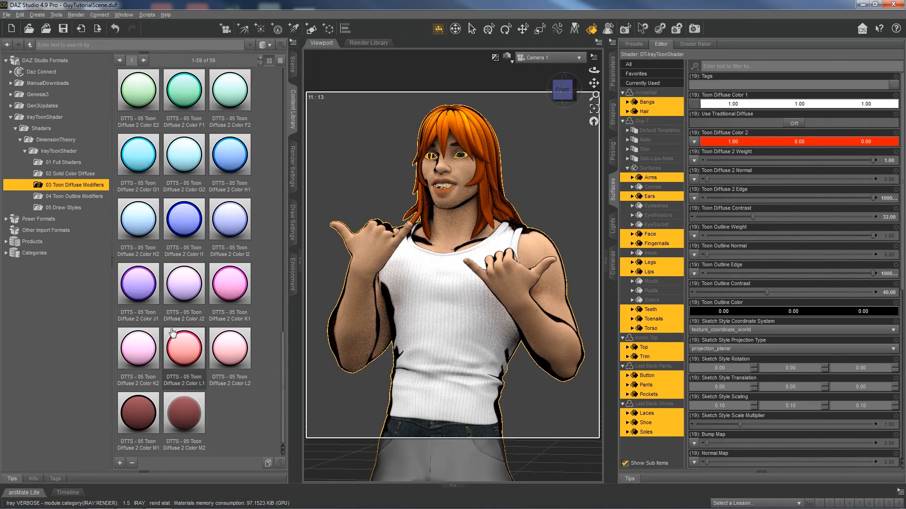
double_click(188, 424)
click(148, 416)
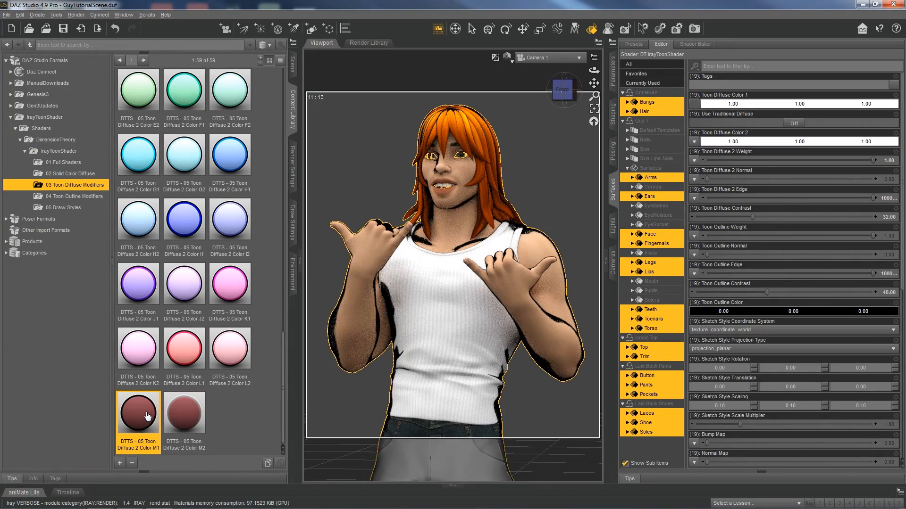
Step: Apply DTTS 05 Toon Diffuse 2 Color M1 to all selected surfaces and open the 04 Toon Outline Modifiers presets at the outline colors
double_click(148, 416)
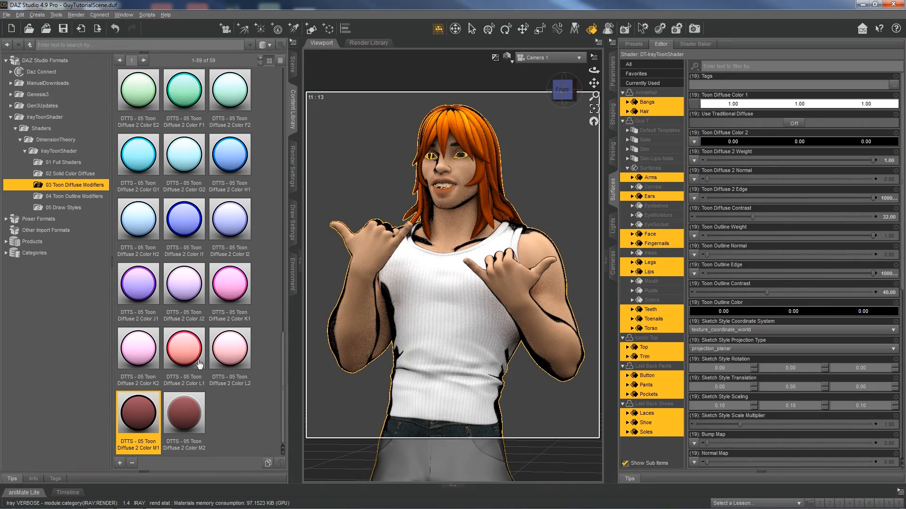
click(92, 200)
drag(284, 351, 282, 84)
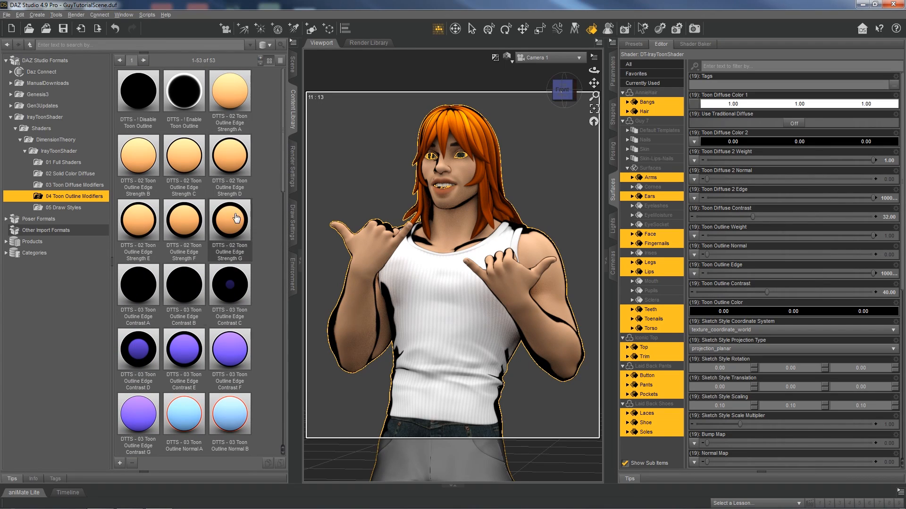
drag(284, 171, 292, 347)
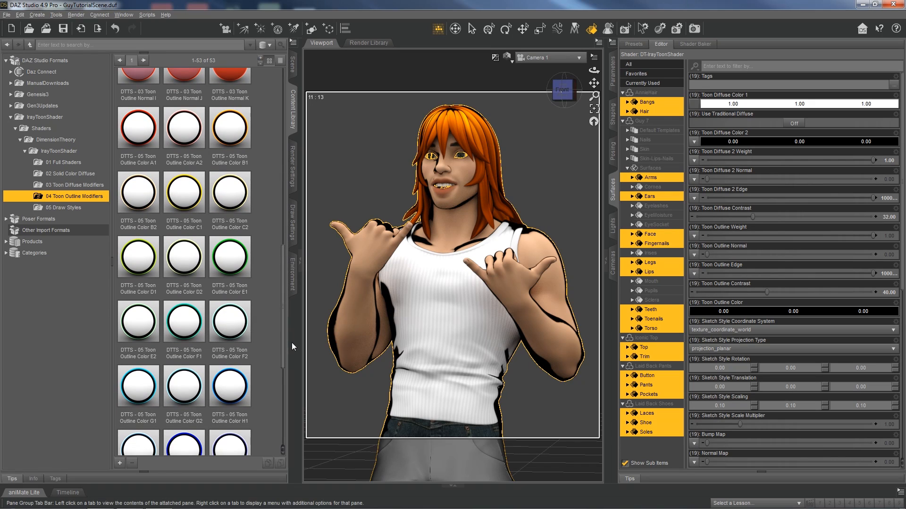
Step: Try the DTTS 05 Toon Outline Color A1, E1, E2, K1 and M2 presets on all selected surfaces and settle on Color M1
double_click(138, 130)
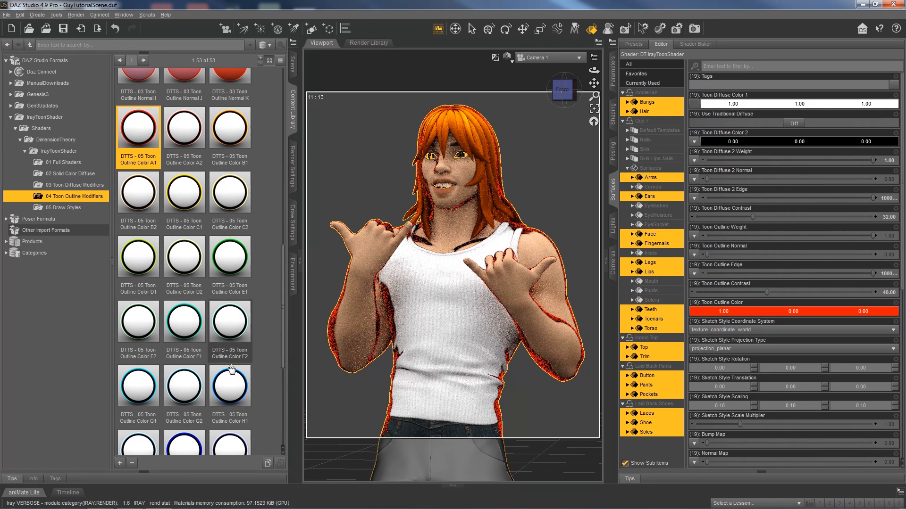
mouse_move(230, 395)
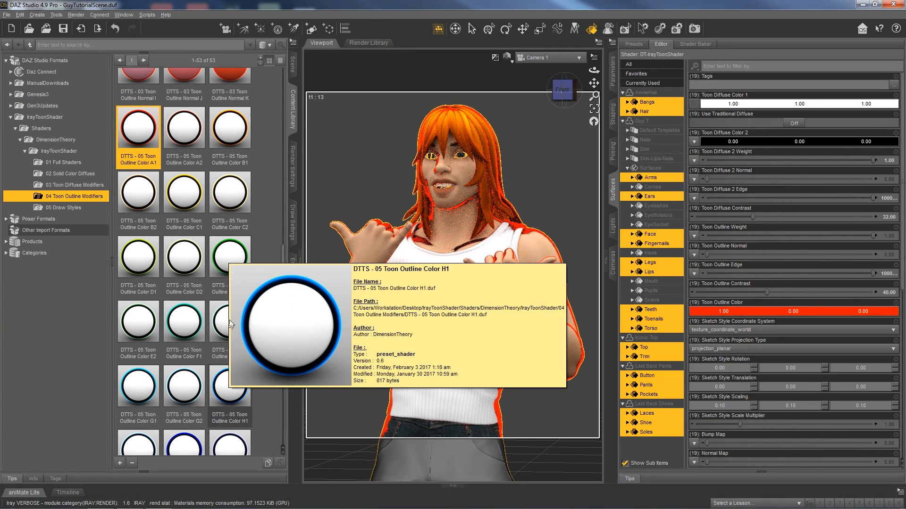
double_click(226, 264)
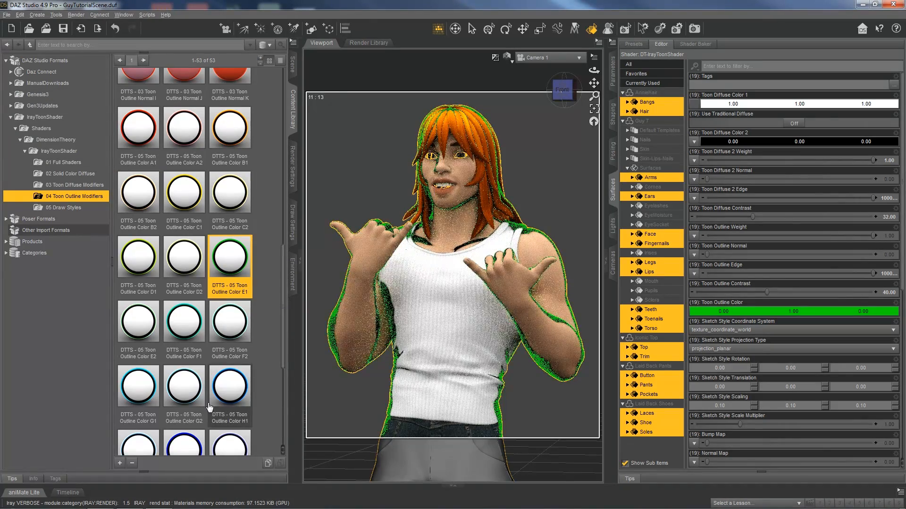
double_click(151, 328)
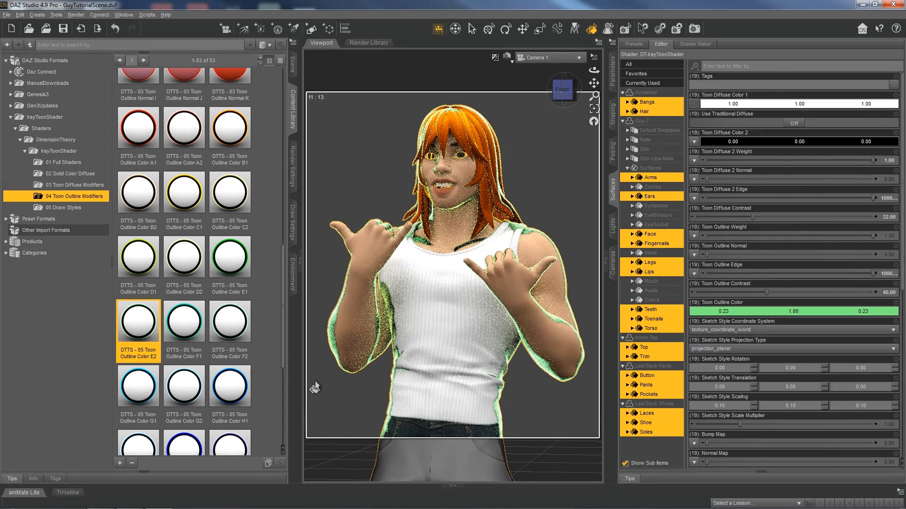
scroll(278, 299, down, 5)
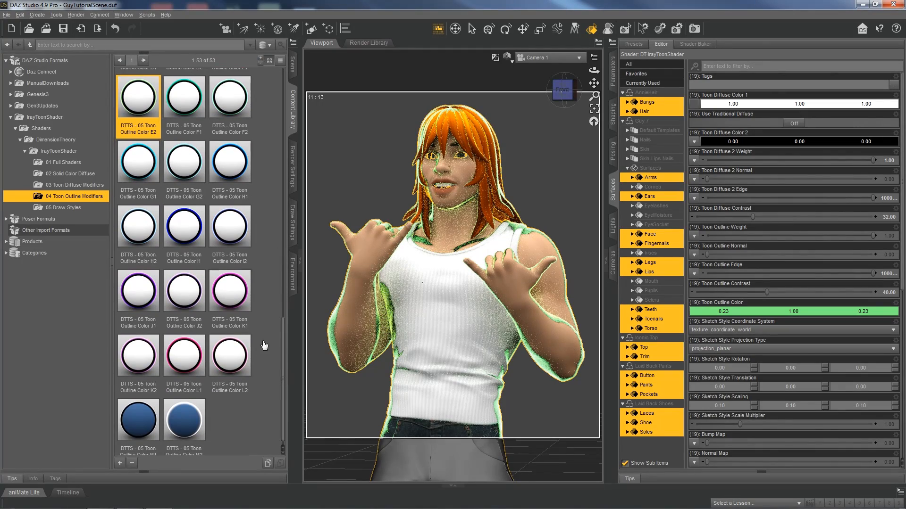
double_click(230, 290)
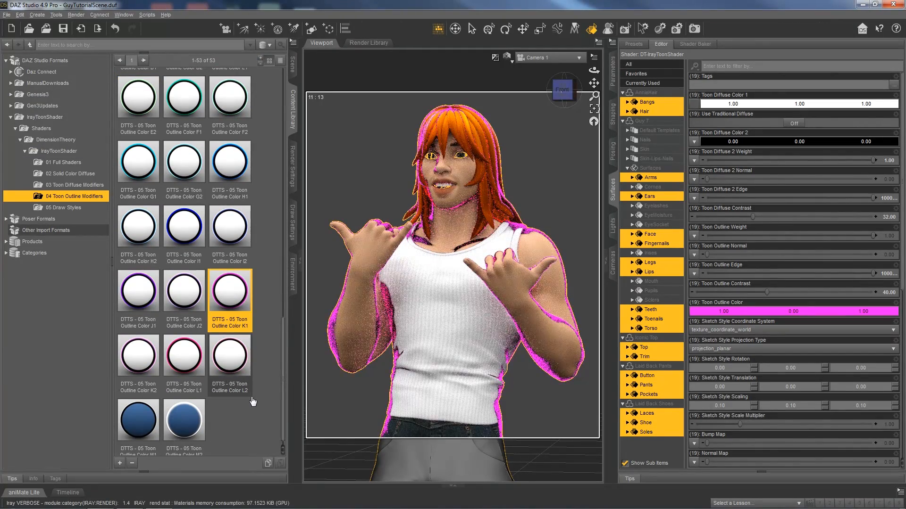
double_click(187, 418)
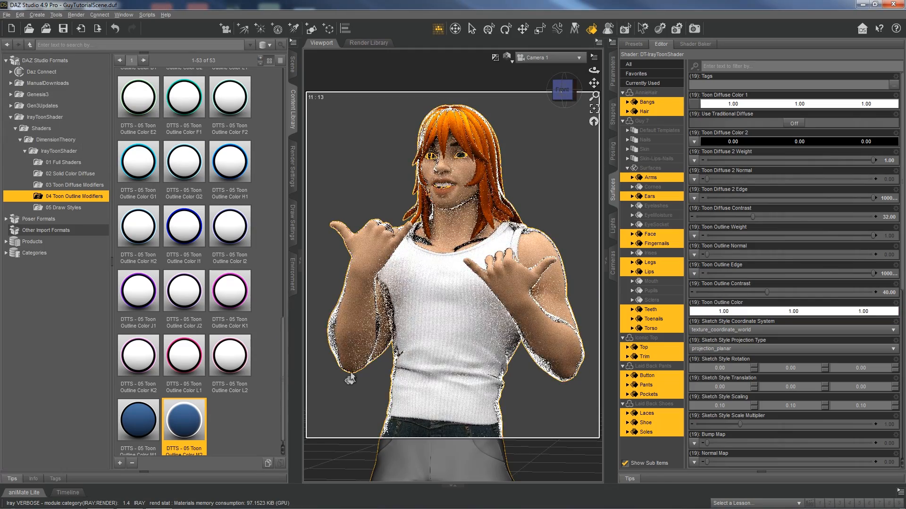
click(127, 427)
double_click(128, 428)
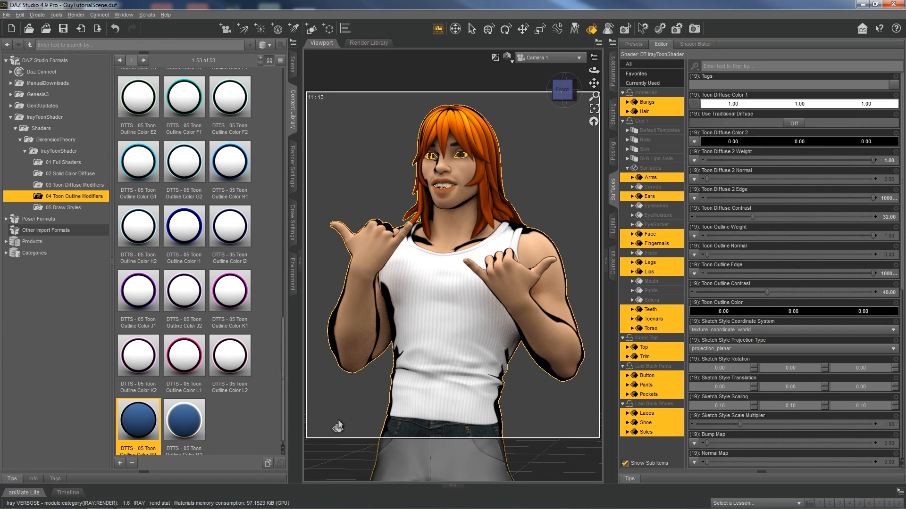
Step: Apply the Draw Style Diffuse Circles and Draw Style Outline Circles presets from 05 Draw Styles to all selected surfaces
click(63, 208)
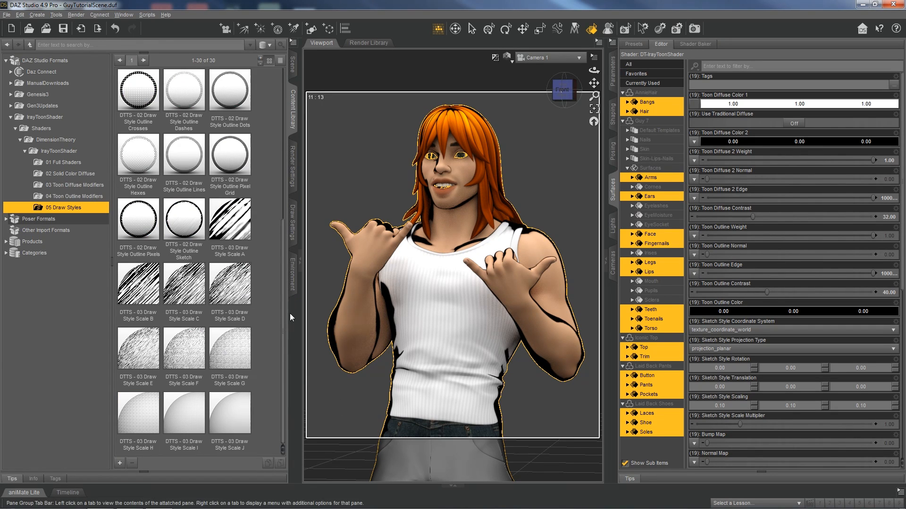
drag(285, 303, 286, 137)
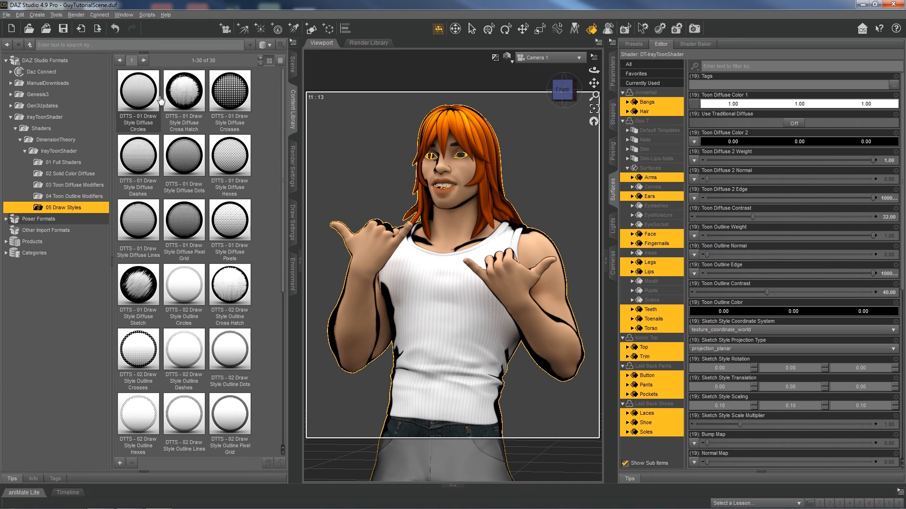
double_click(126, 95)
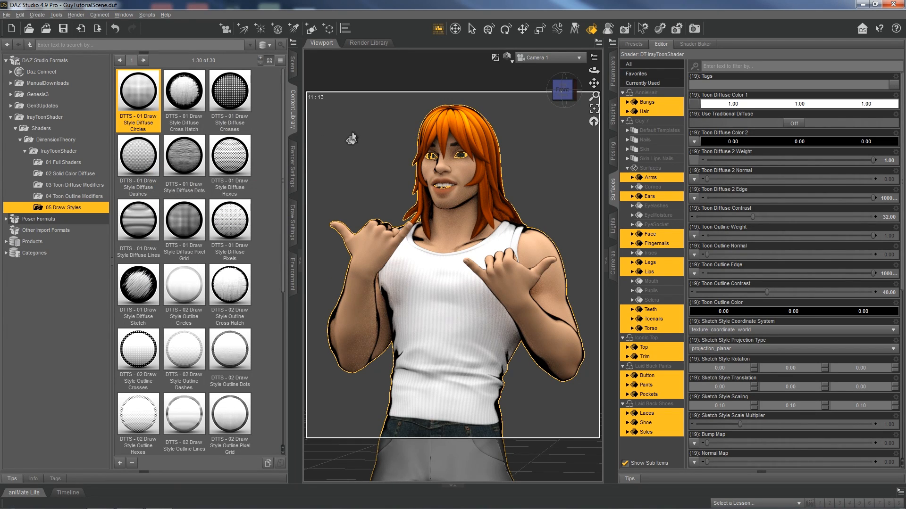
double_click(184, 286)
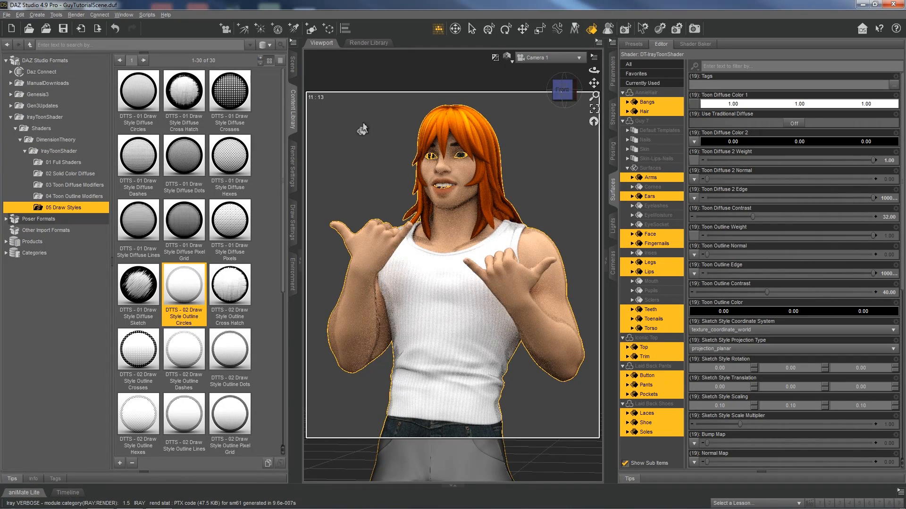
Step: Switch to the Perspective View and examine the circle pattern close up around the figure's eye and nose
click(561, 58)
click(547, 77)
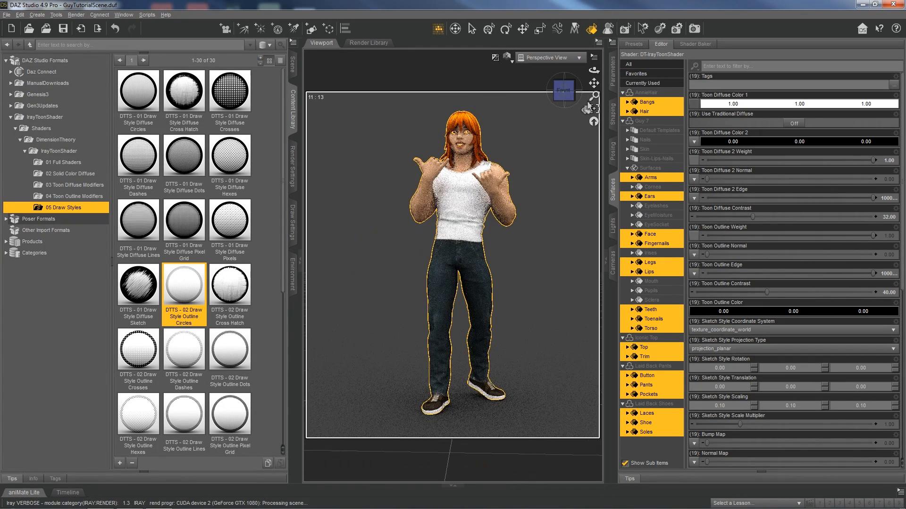
click(593, 111)
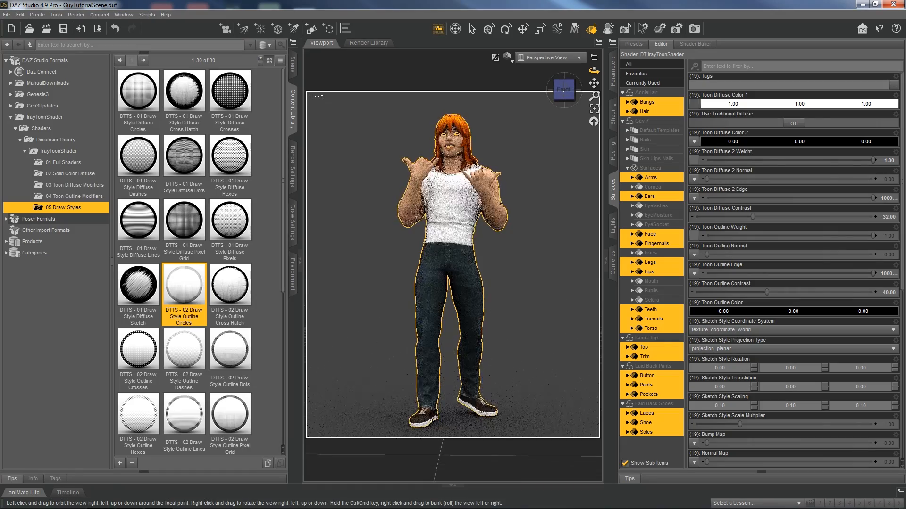
mouse_move(593, 83)
mouse_down()
mouse_move(594, 95)
mouse_move(595, 78)
mouse_up()
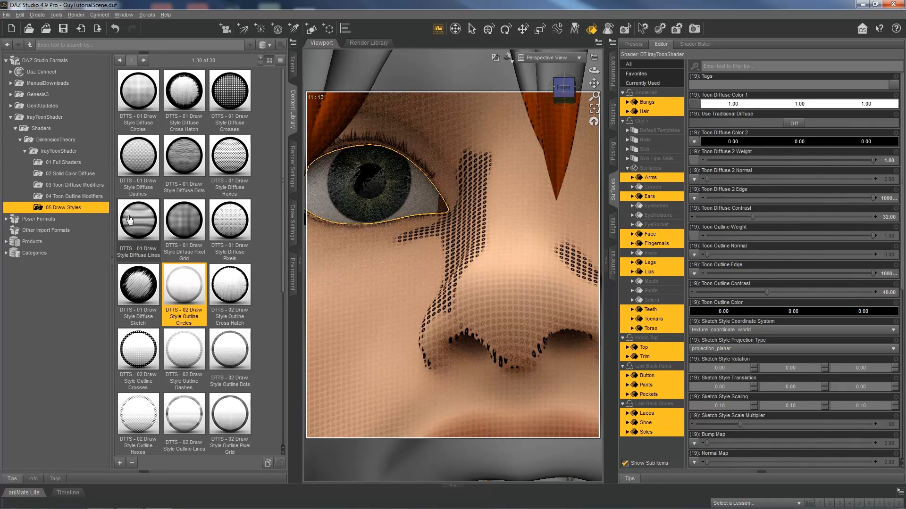
Step: Try the DTTS 03 Draw Style Scale A through J presets in order on all selected surfaces while viewing the face close up
drag(282, 164, 288, 347)
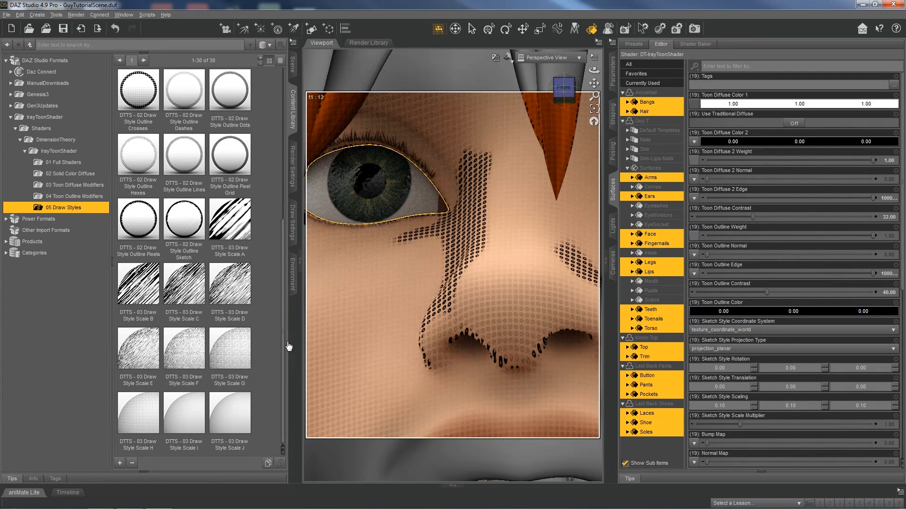
double_click(245, 242)
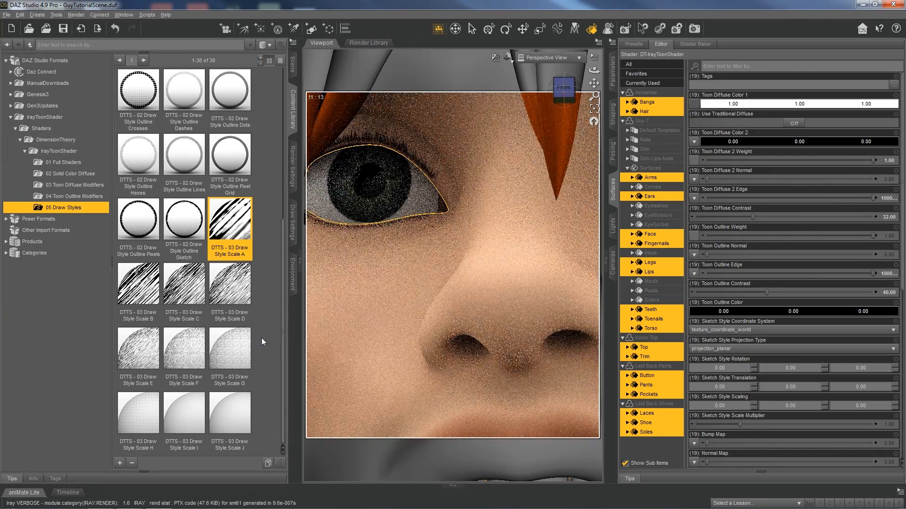
double_click(138, 285)
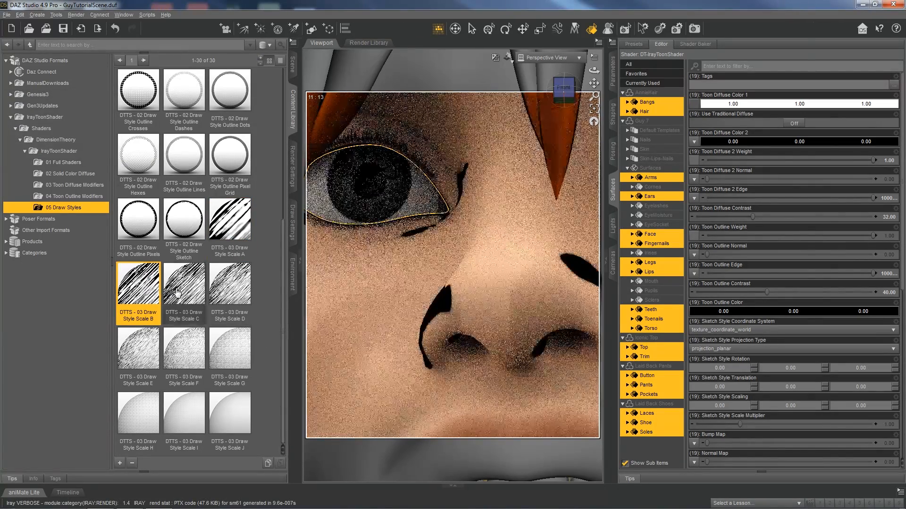
double_click(185, 293)
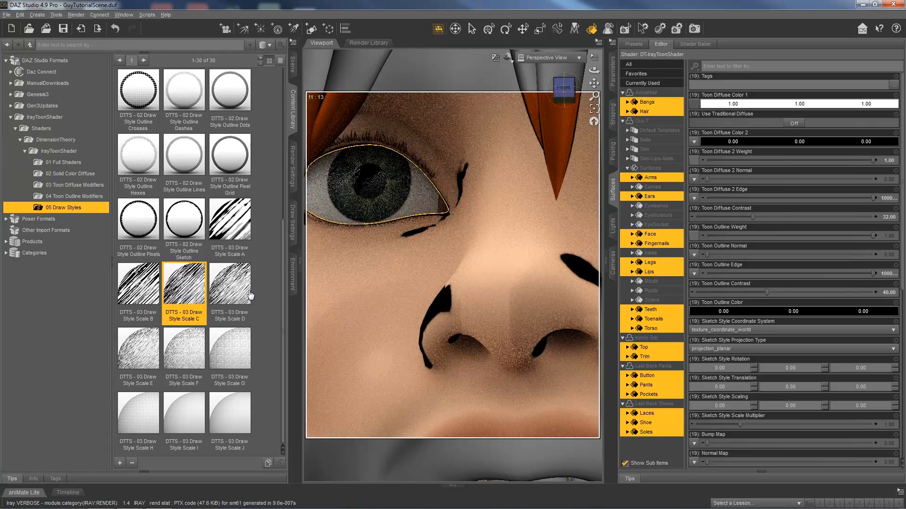
double_click(248, 290)
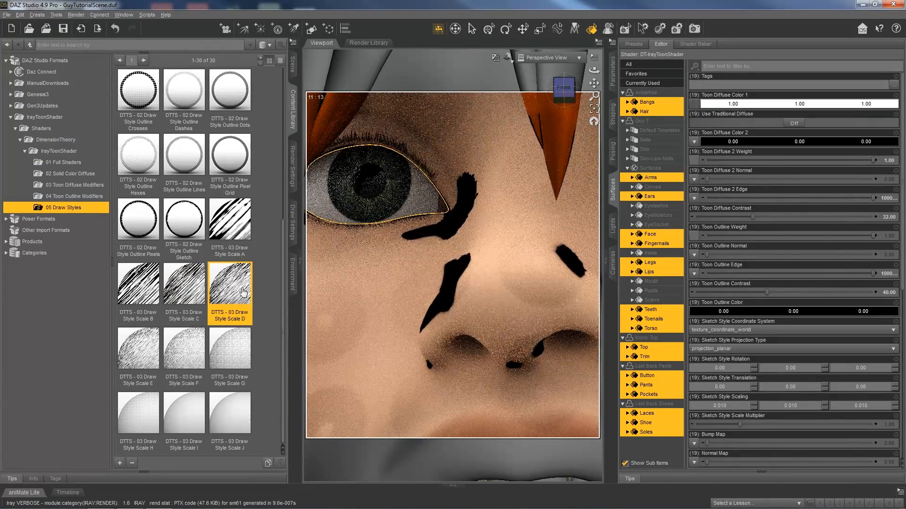
double_click(149, 348)
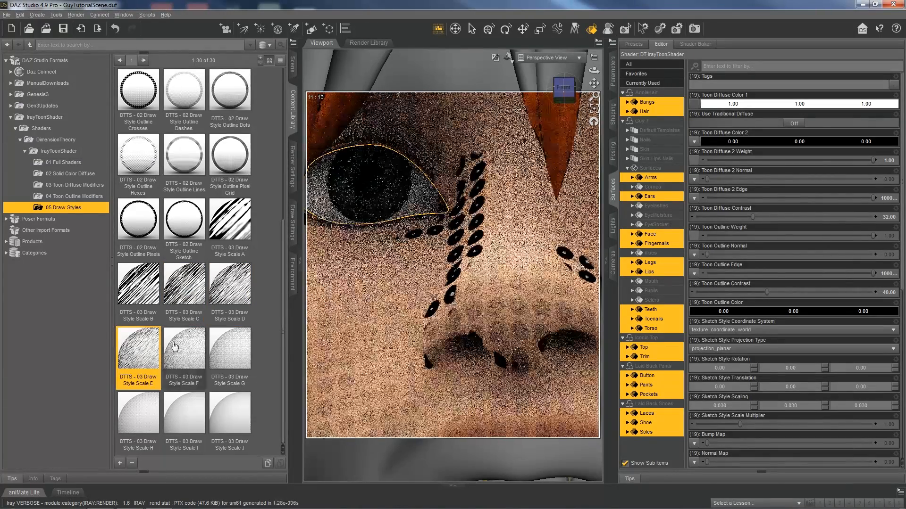
double_click(179, 348)
double_click(230, 353)
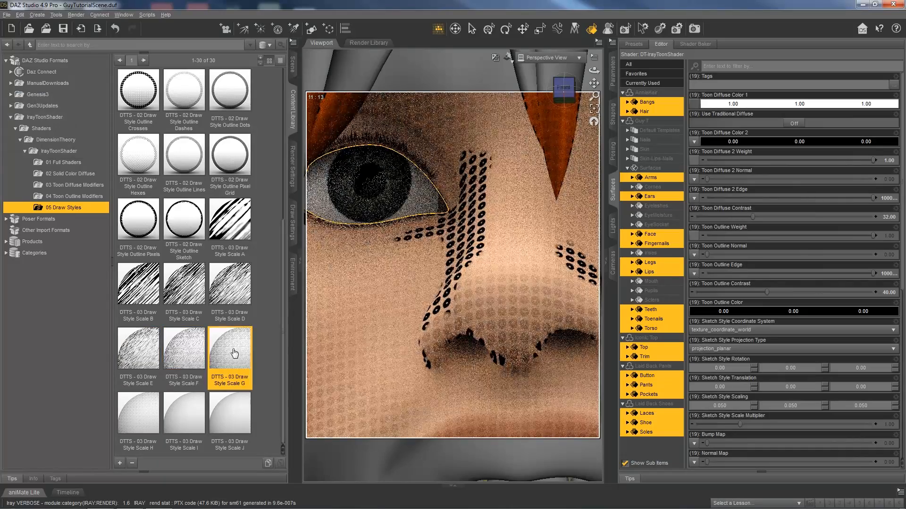
double_click(137, 408)
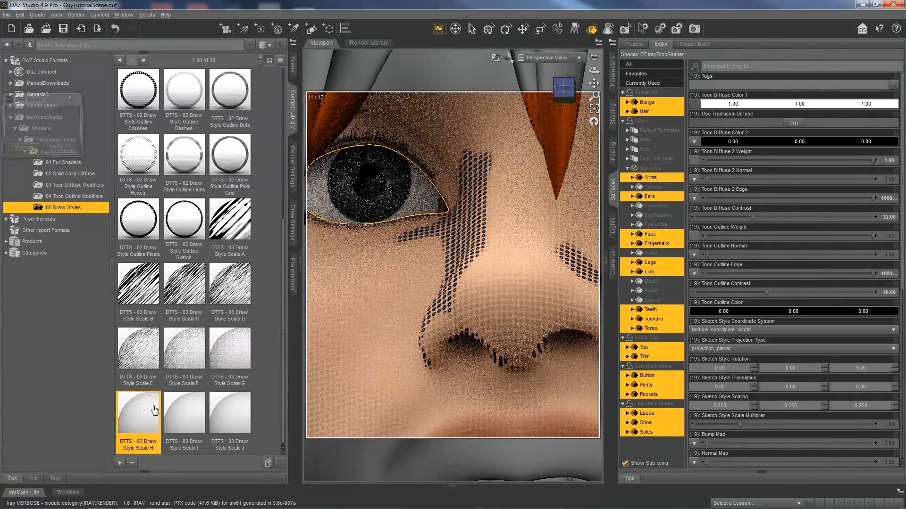
double_click(190, 414)
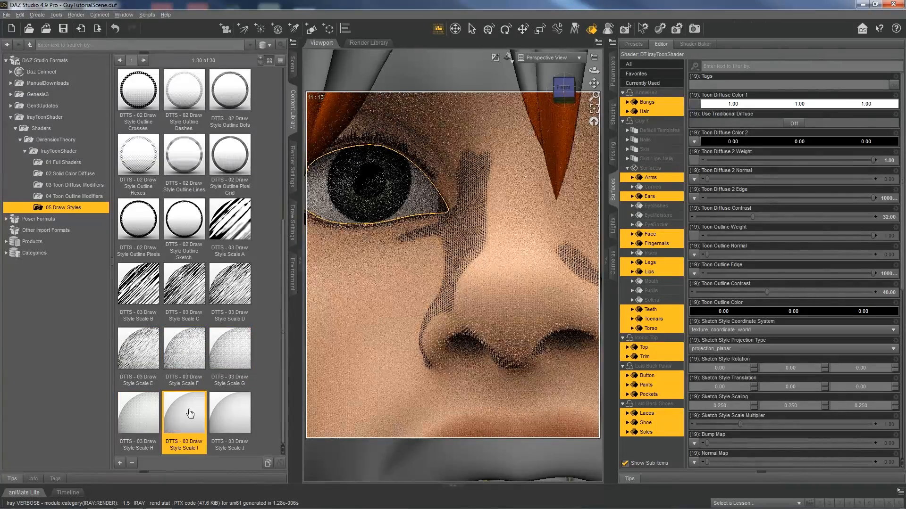
double_click(243, 423)
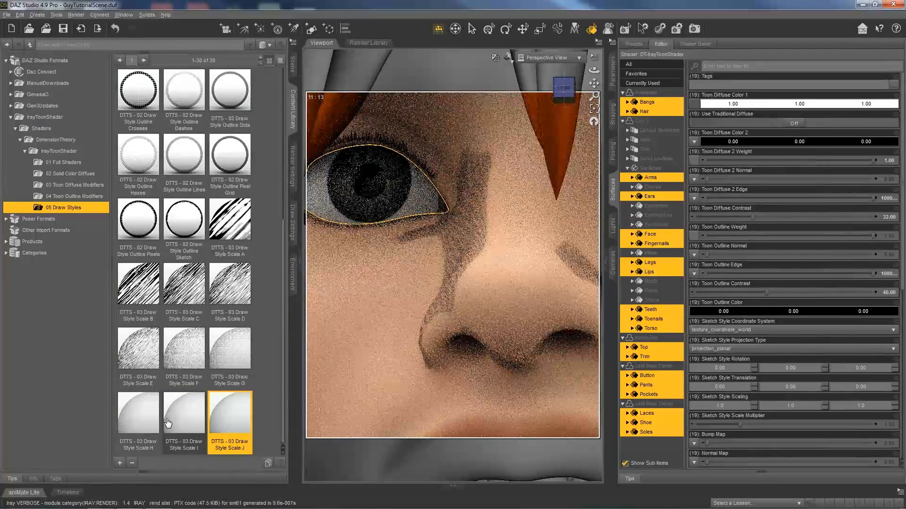
mouse_move(169, 423)
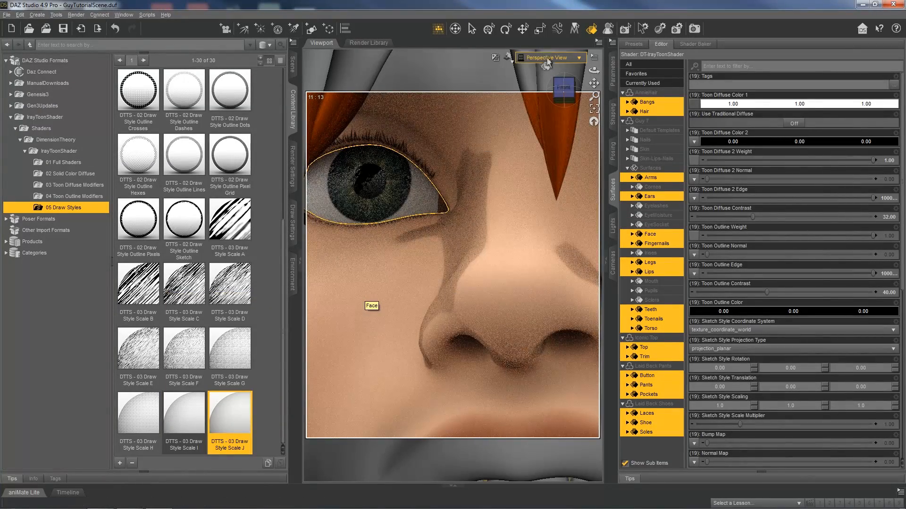
Step: Return to the Camera 1 view, try Draw Style Scale E on the selected surfaces and settle on Scale D
click(546, 59)
click(533, 140)
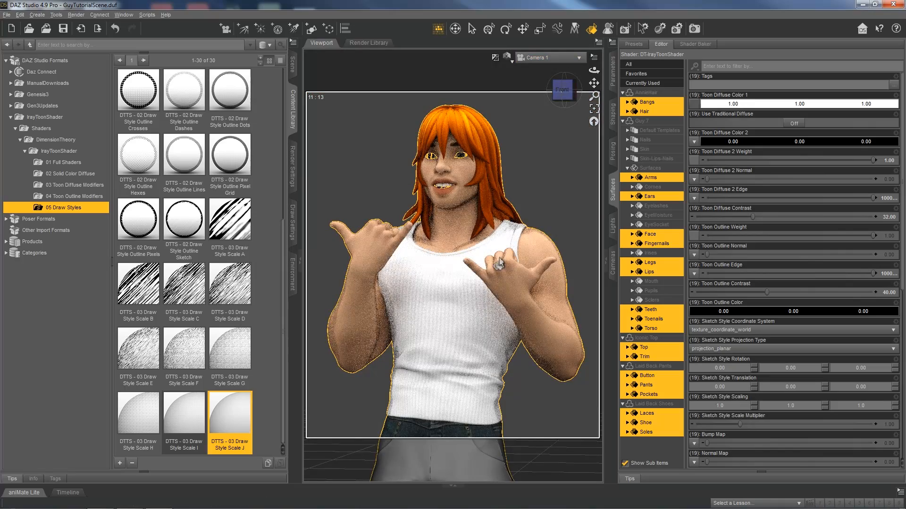
double_click(138, 355)
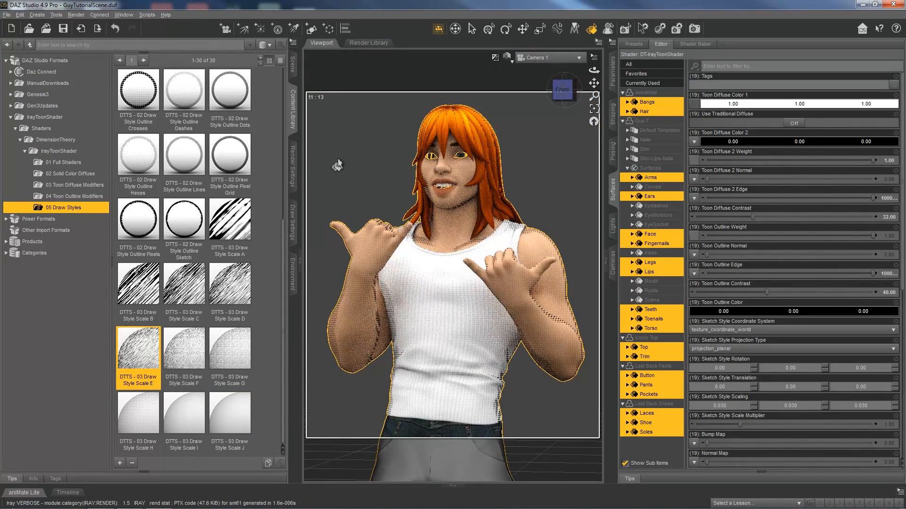
double_click(224, 302)
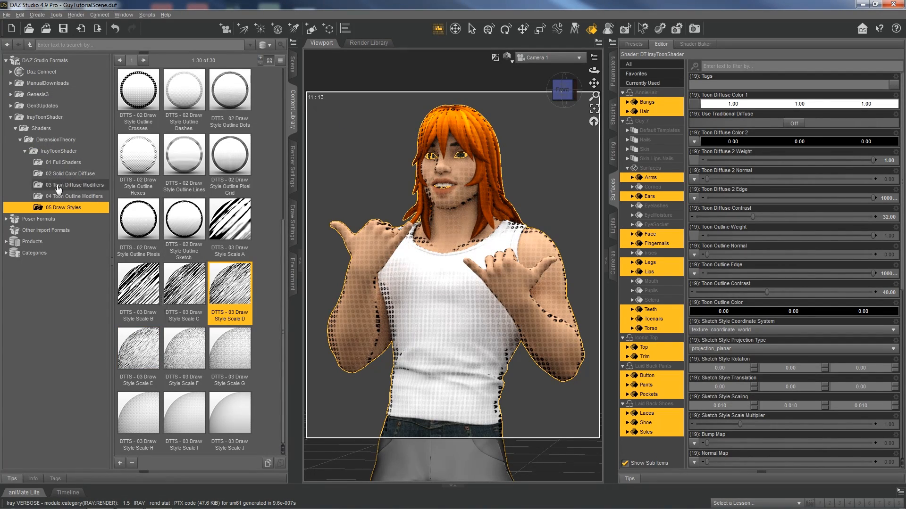
Step: Apply the Draw Style Outline Sketch and Draw Style Diffuse Sketch presets to all selected surfaces and clear the selection
double_click(198, 256)
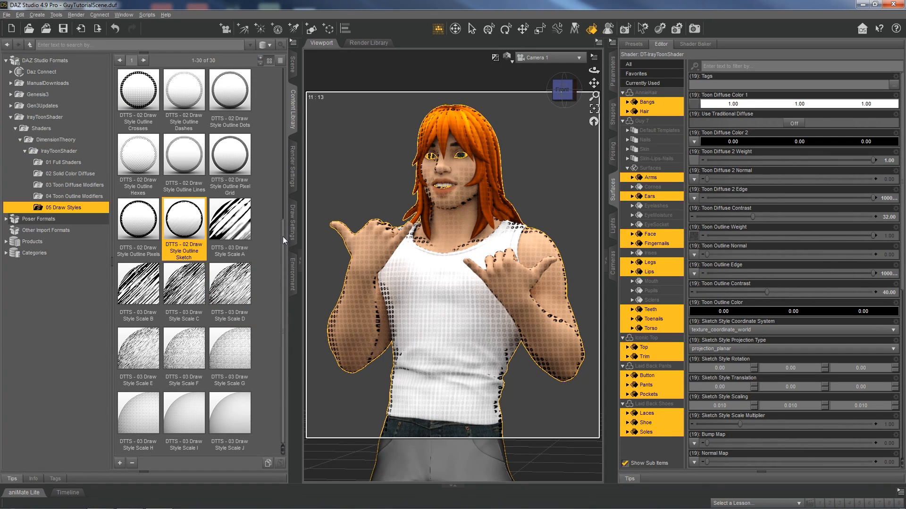
drag(282, 236, 285, 88)
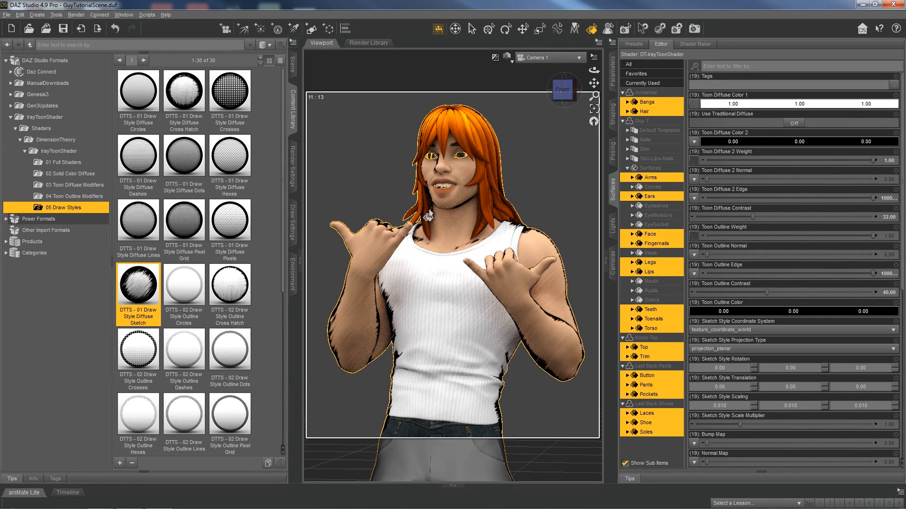
click(355, 125)
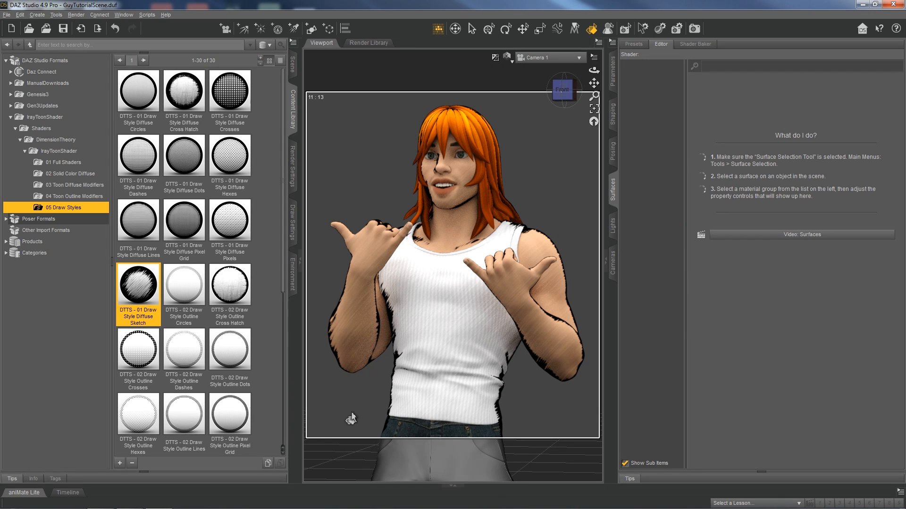
Step: Select all surfaces using the DT-IrayToonShader, try Toon Outline Edge Contrast E, D and C, and settle on Contrast F
right_click(436, 306)
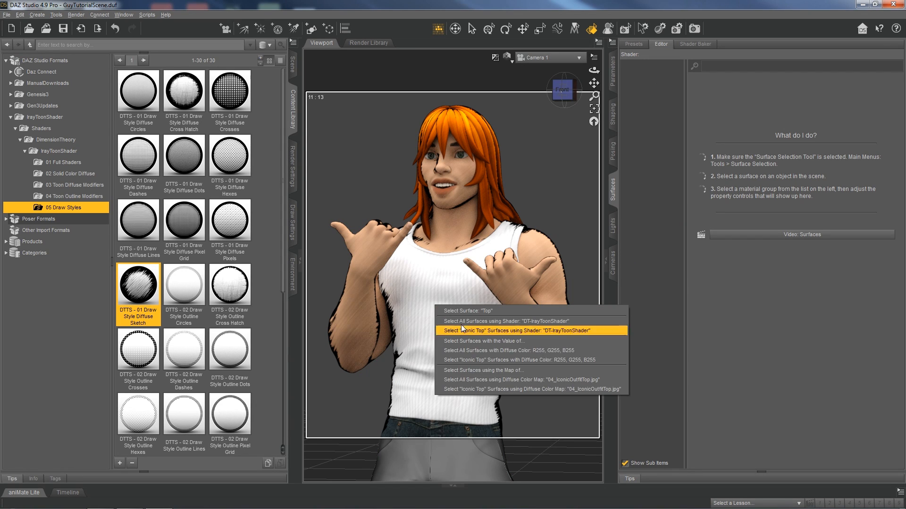
click(485, 321)
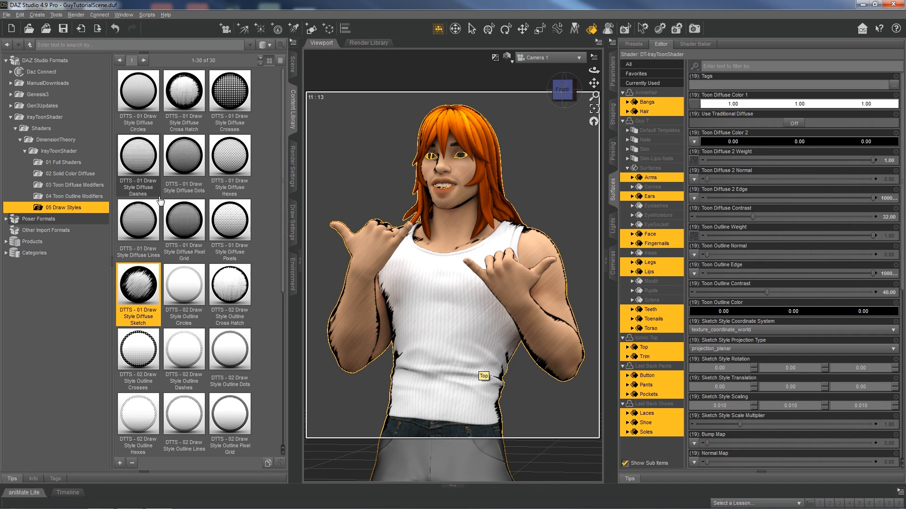
click(63, 196)
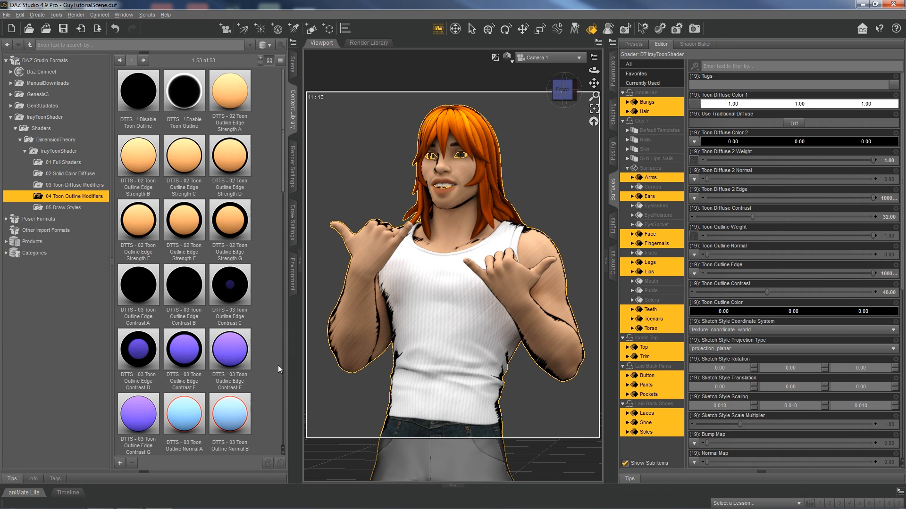
double_click(183, 360)
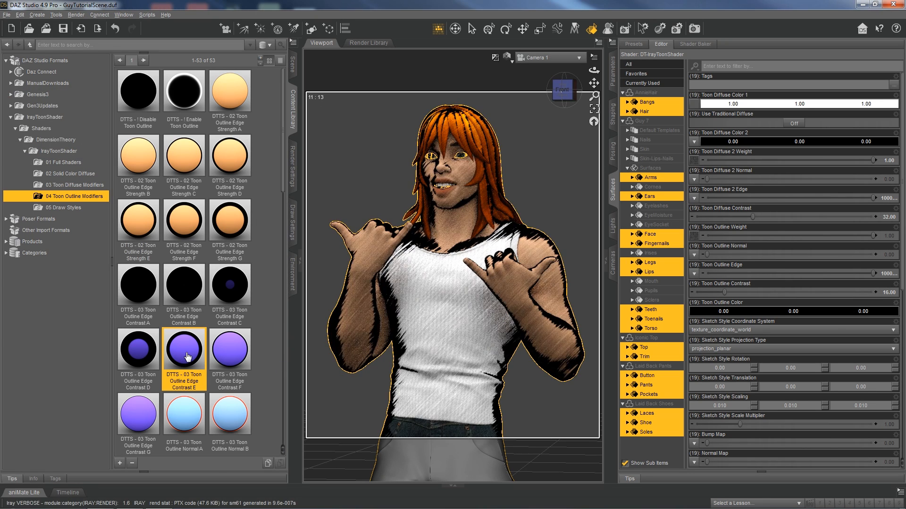
double_click(156, 350)
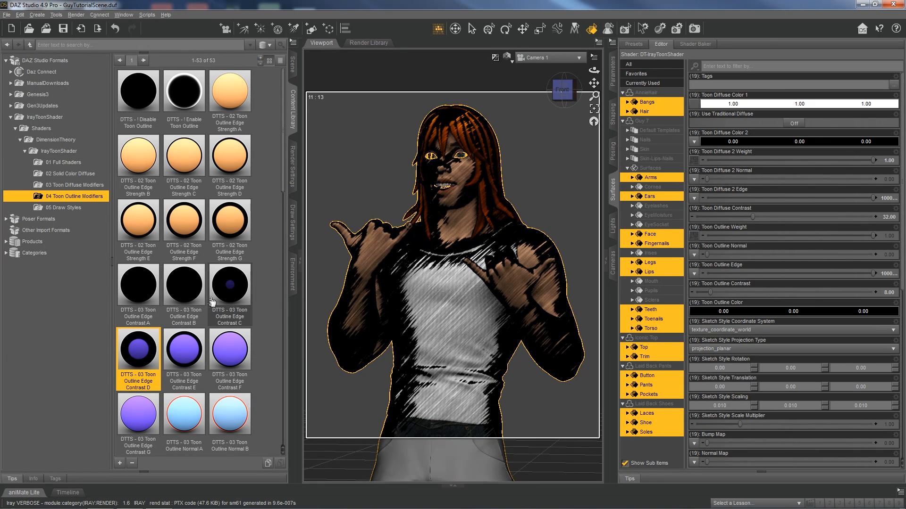
double_click(227, 291)
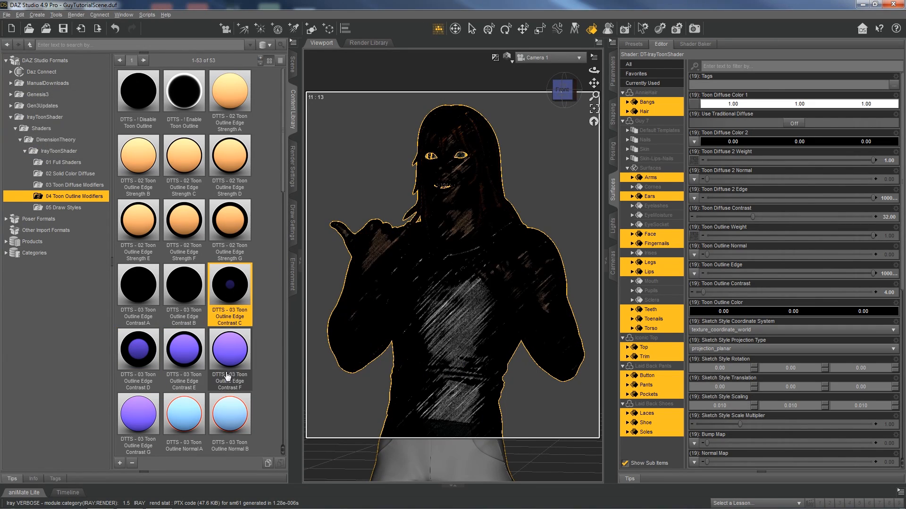
double_click(230, 347)
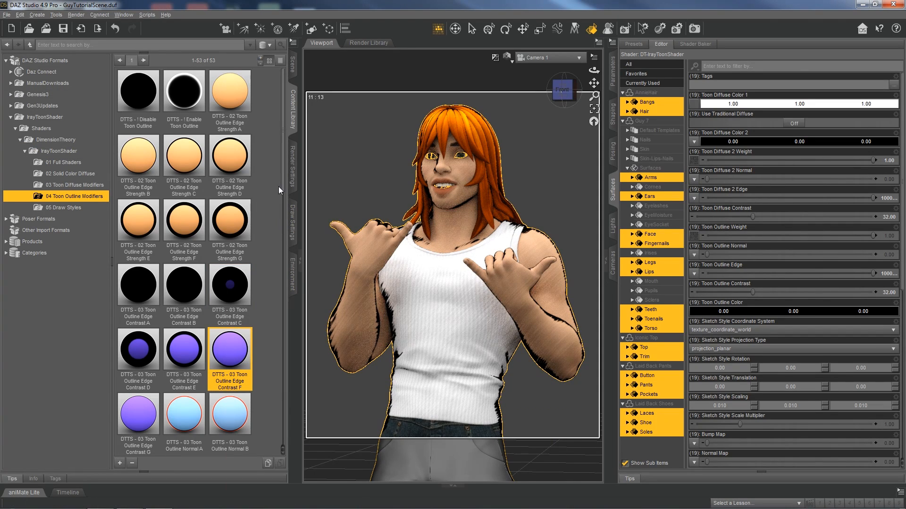
Step: Compare the Toon Outline Normal J, D and A presets on the selected surfaces and settle on Normal J
scroll(279, 186, down, 5)
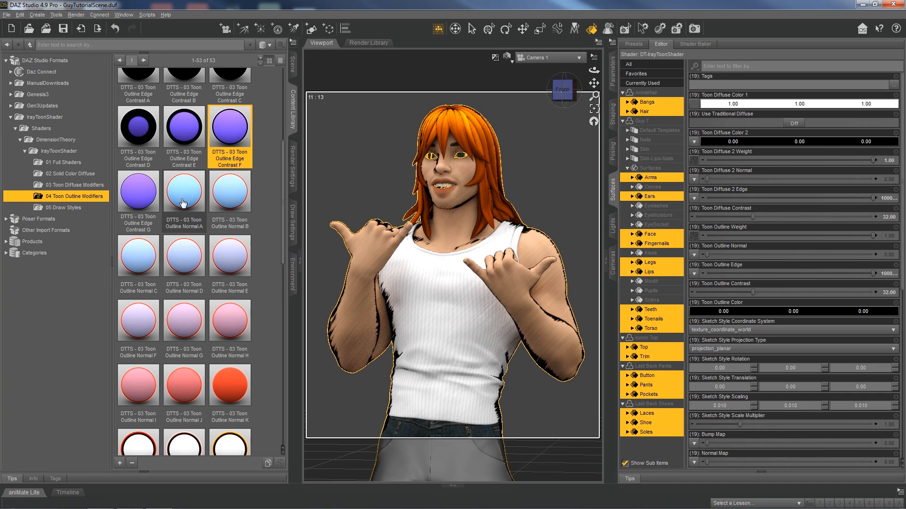
click(187, 399)
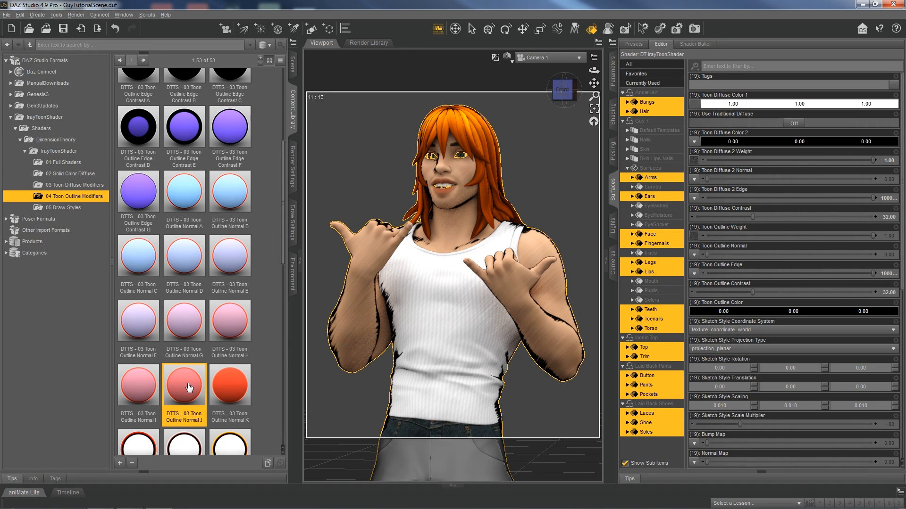
double_click(189, 388)
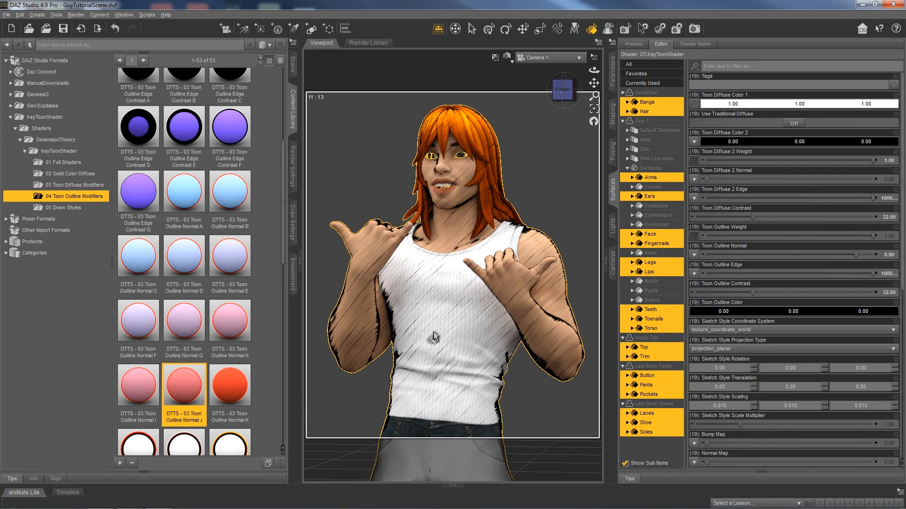
double_click(184, 257)
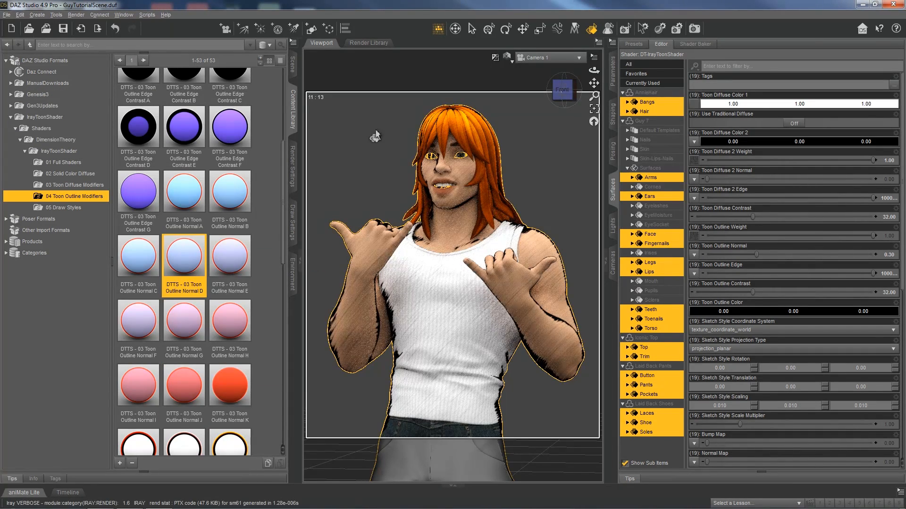
double_click(183, 192)
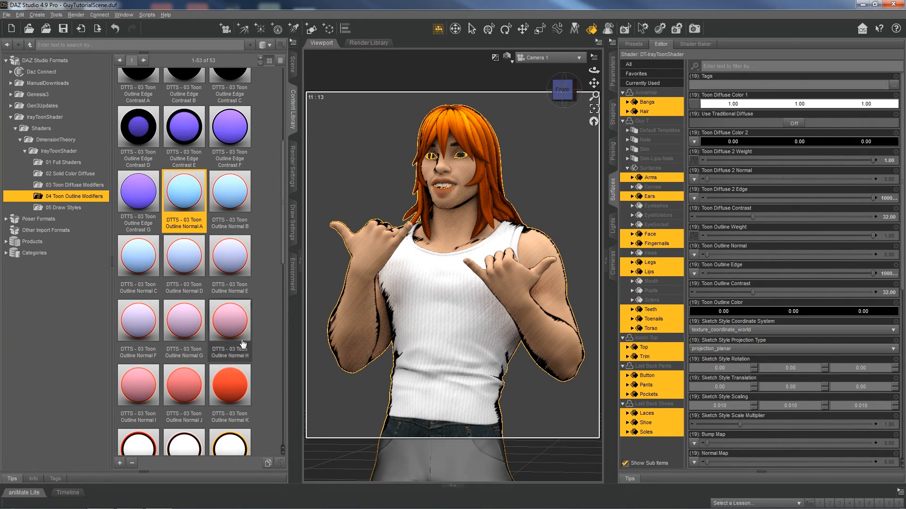
double_click(184, 384)
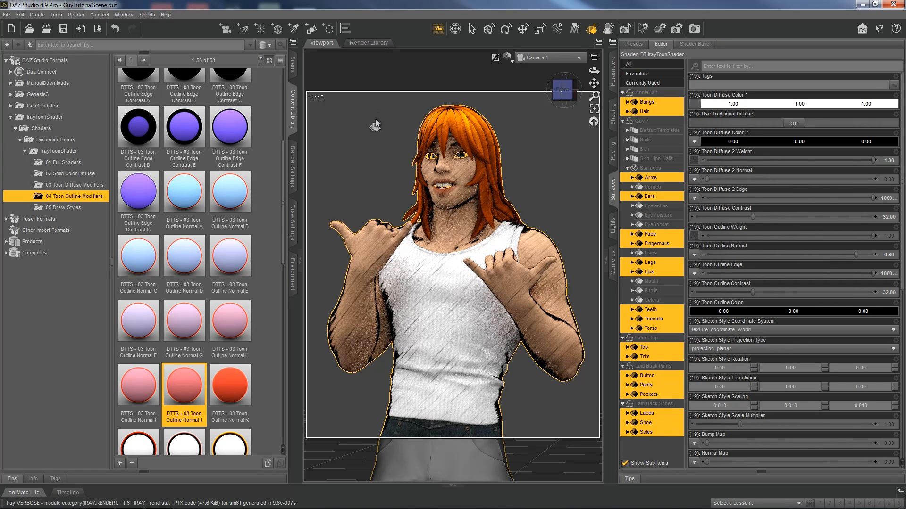
Step: Try Toon Diffuse Edge Contrast C and D on the selected surfaces and settle on Contrast E
click(56, 185)
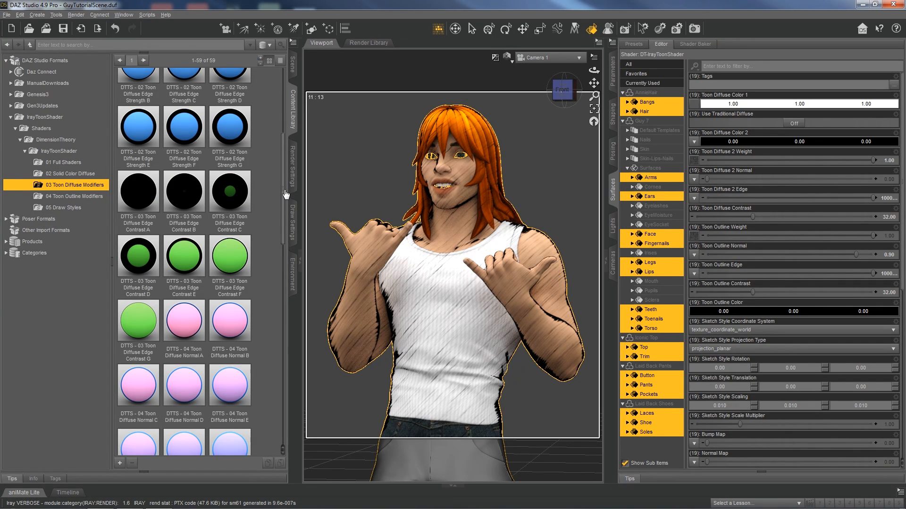
scroll(285, 194, down, 2)
scroll(285, 194, up, 5)
click(215, 153)
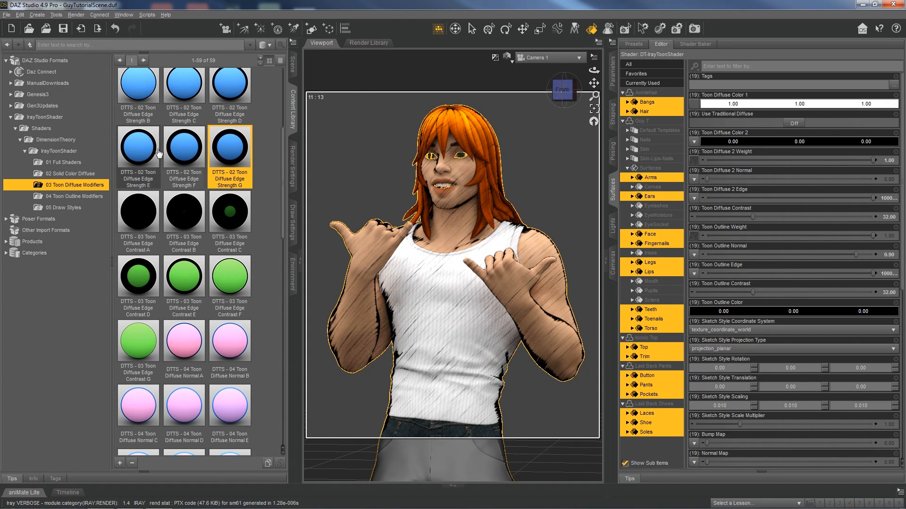
click(231, 213)
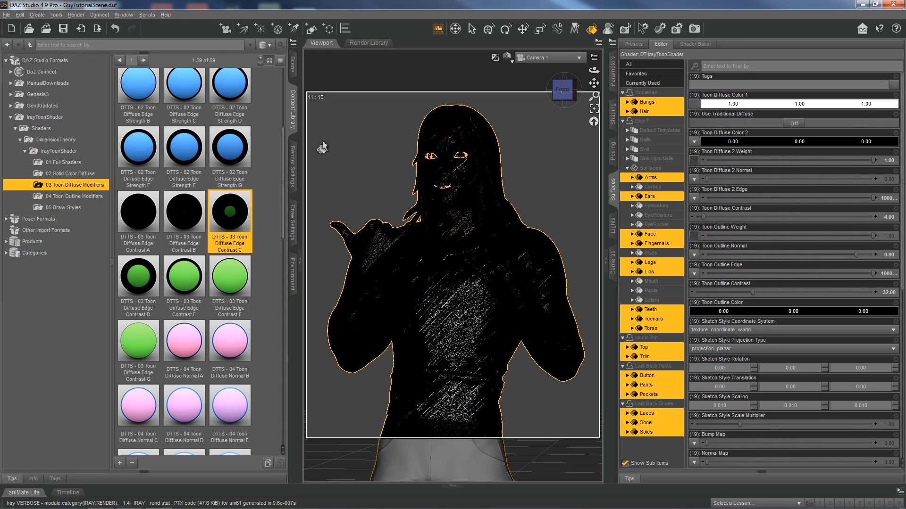
click(146, 282)
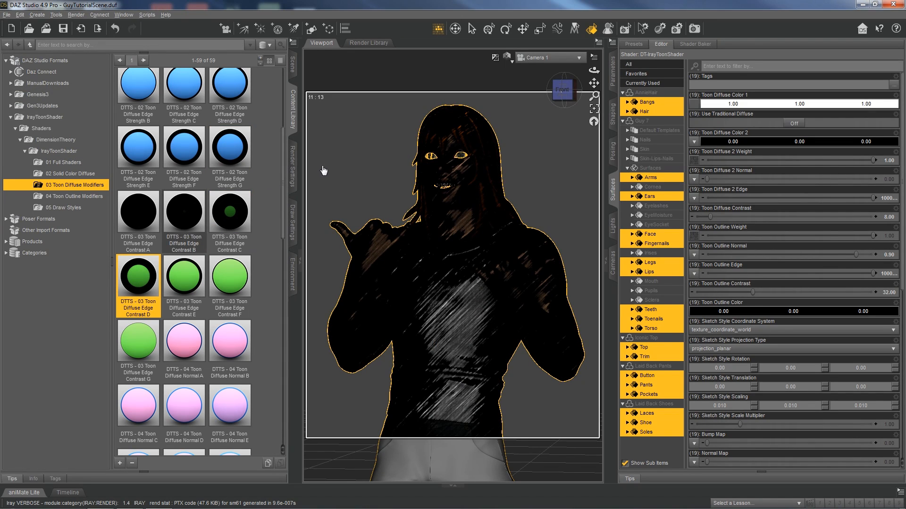
click(179, 301)
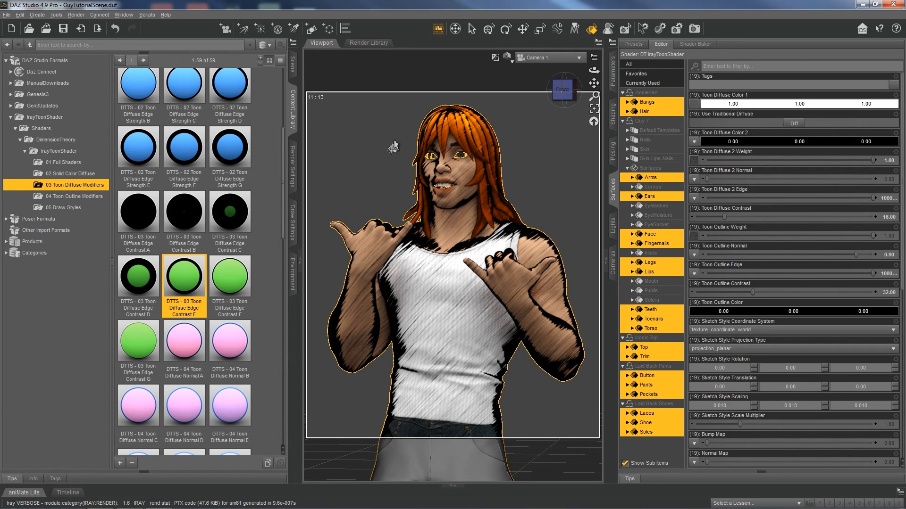
Step: Try the red Toon Diffuse 2 Color A1 preset, view the figure without a selection, and reselect all DT-IrayToonShader surfaces
scroll(283, 156, down, 8)
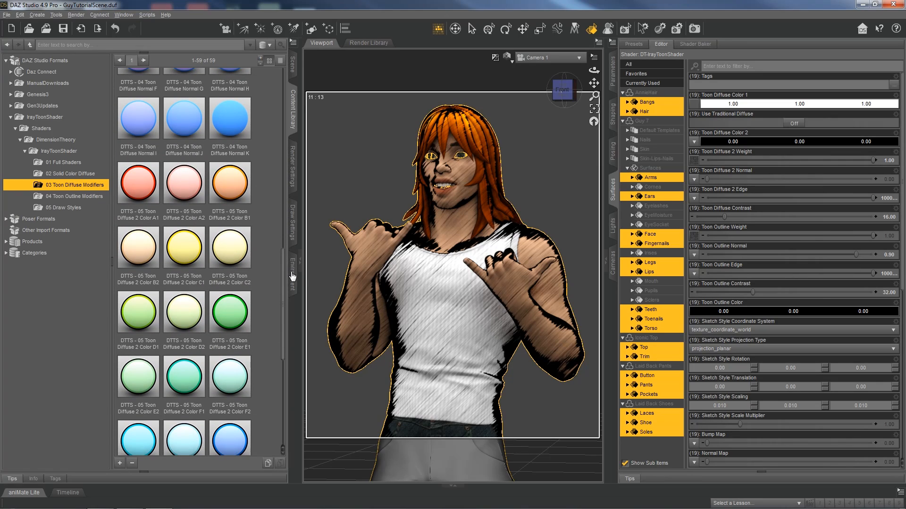
click(138, 182)
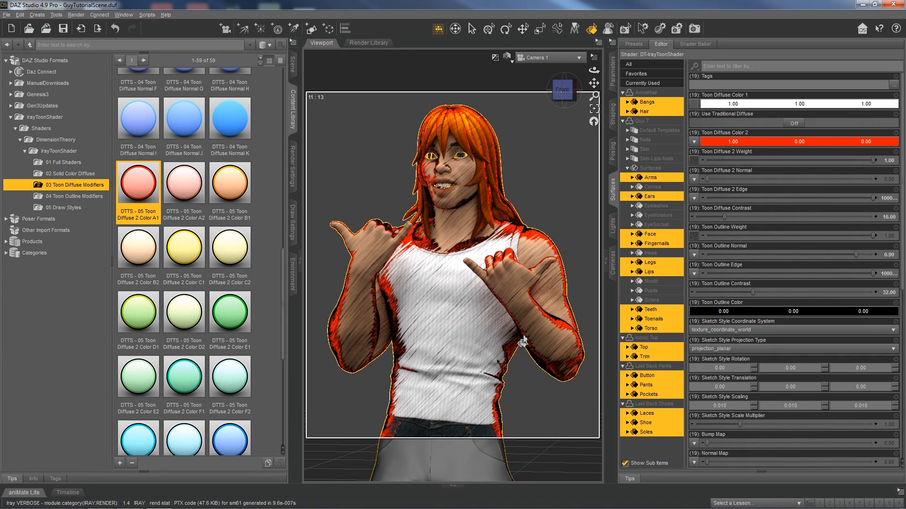
click(369, 456)
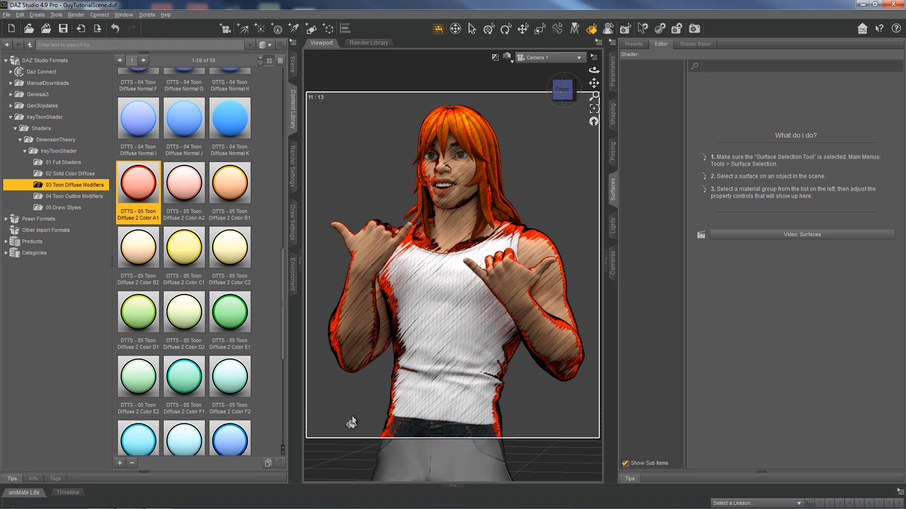
right_click(454, 318)
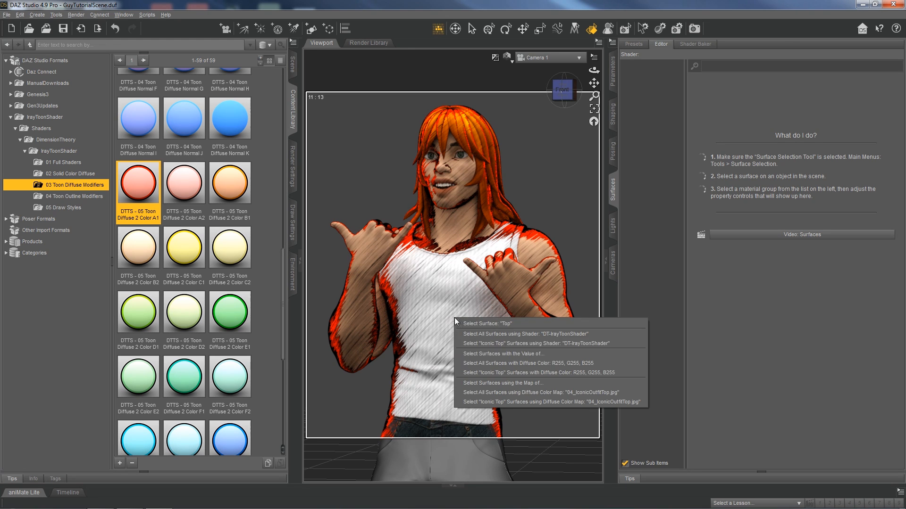
click(491, 333)
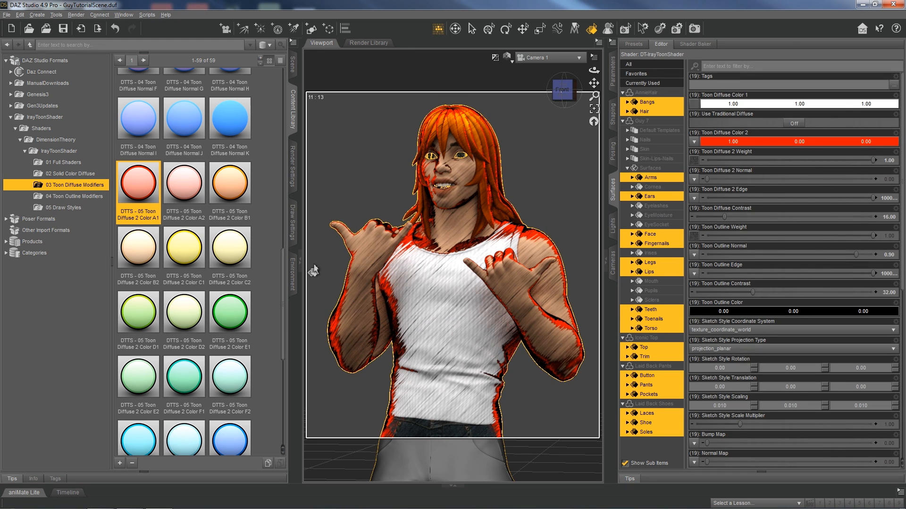
Step: Try Toon Diffuse 2 Color H1 and M2 on the selected surfaces, settle on M1 and clear the selection
scroll(283, 309, down, 3)
scroll(283, 309, down, 1)
double_click(230, 223)
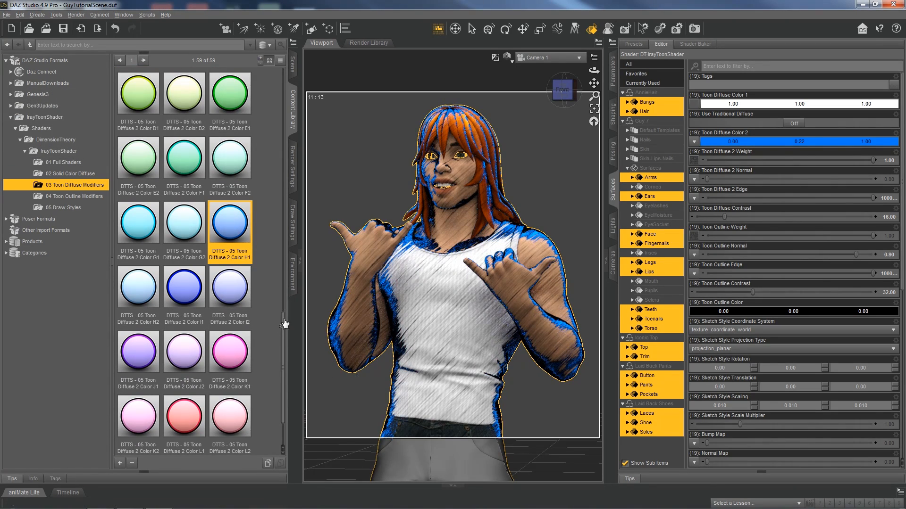
scroll(283, 361, down, 1)
double_click(184, 415)
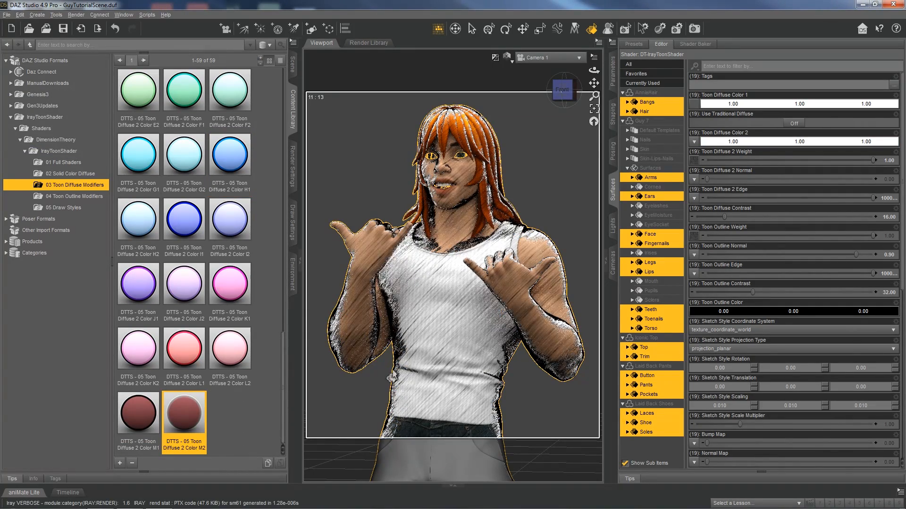
double_click(139, 414)
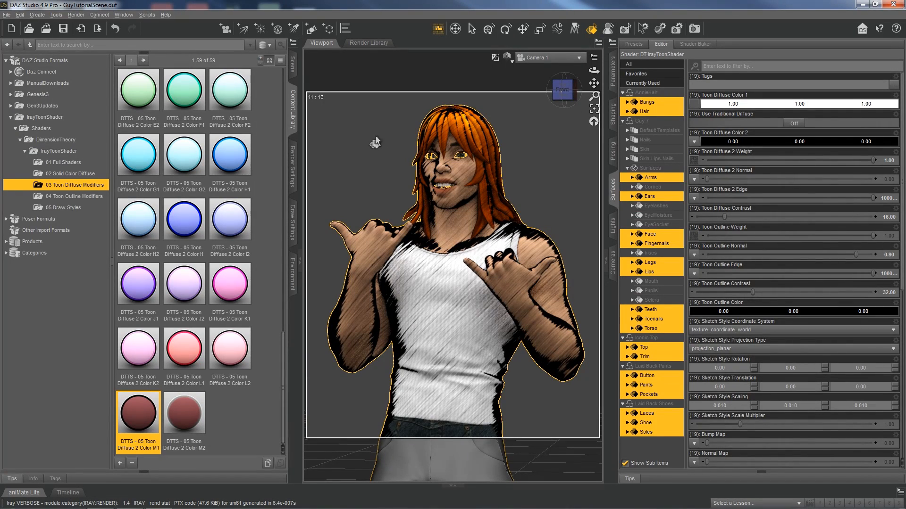
click(362, 149)
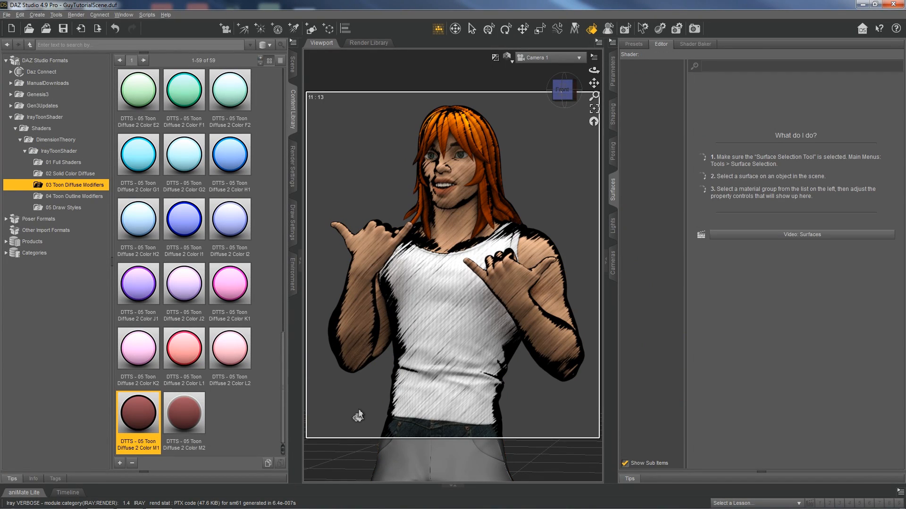
Step: Apply the Solid Diffuse Color White preset to all surfaces using the DT-IrayToonShader and clear the selection
drag(434, 323, 474, 330)
click(74, 173)
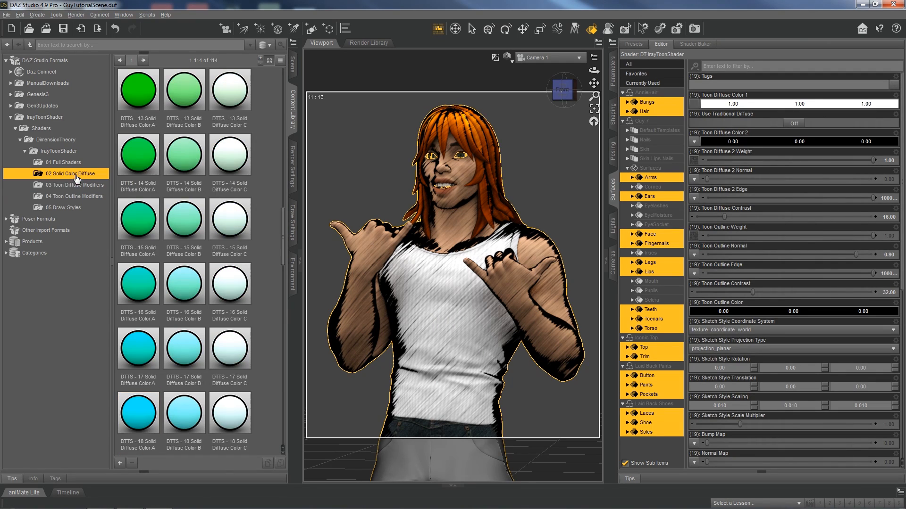
drag(286, 251, 281, 107)
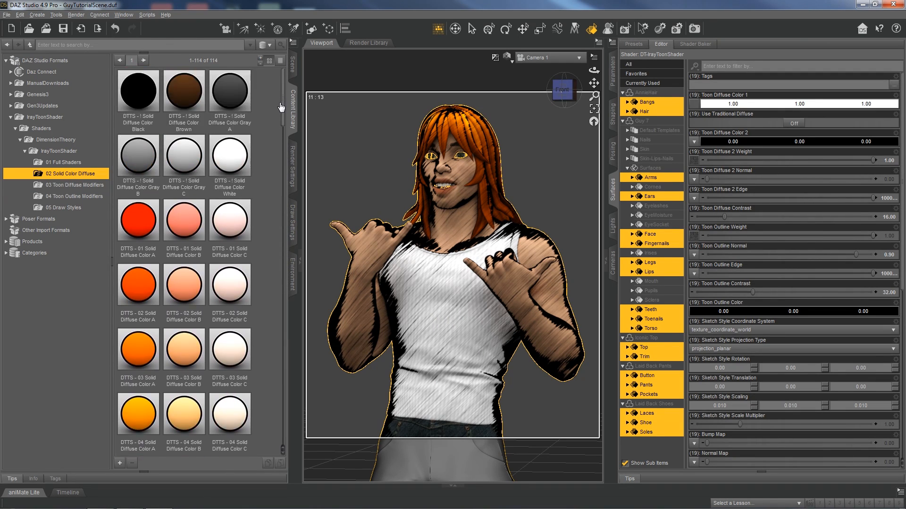
click(228, 170)
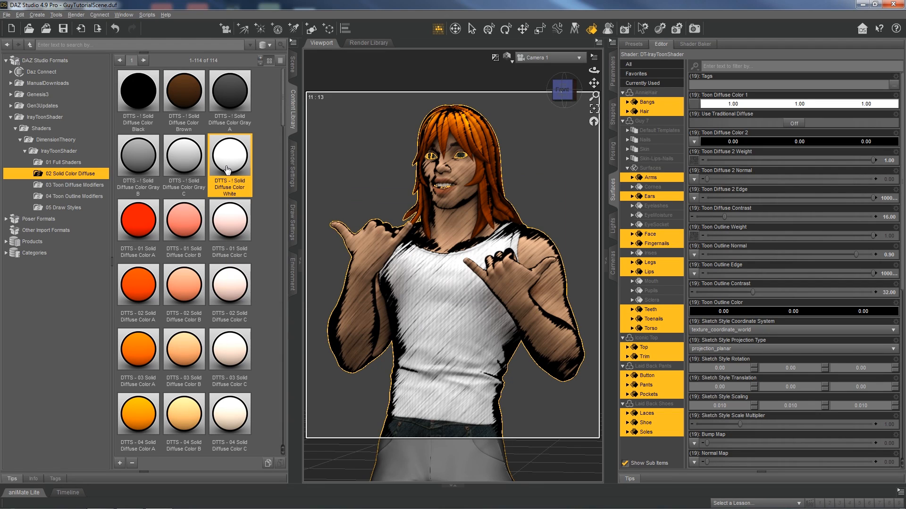
drag(286, 152, 328, 136)
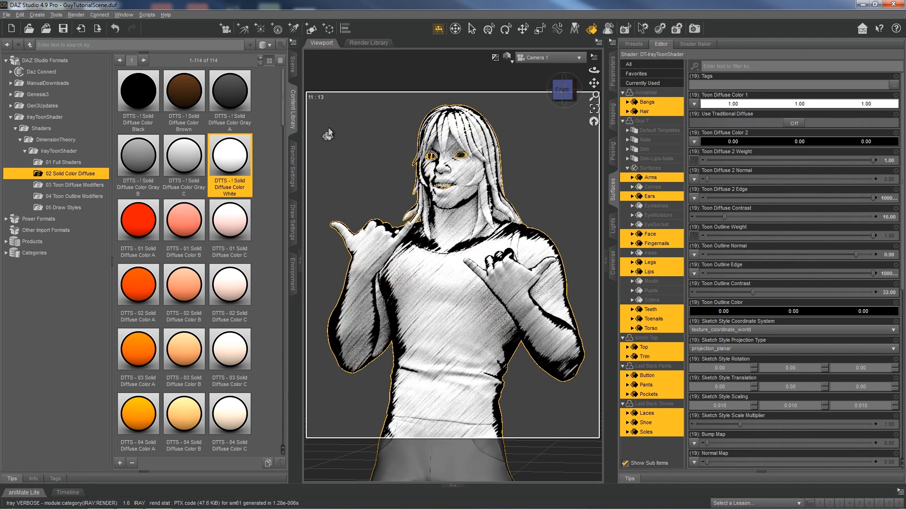
click(328, 135)
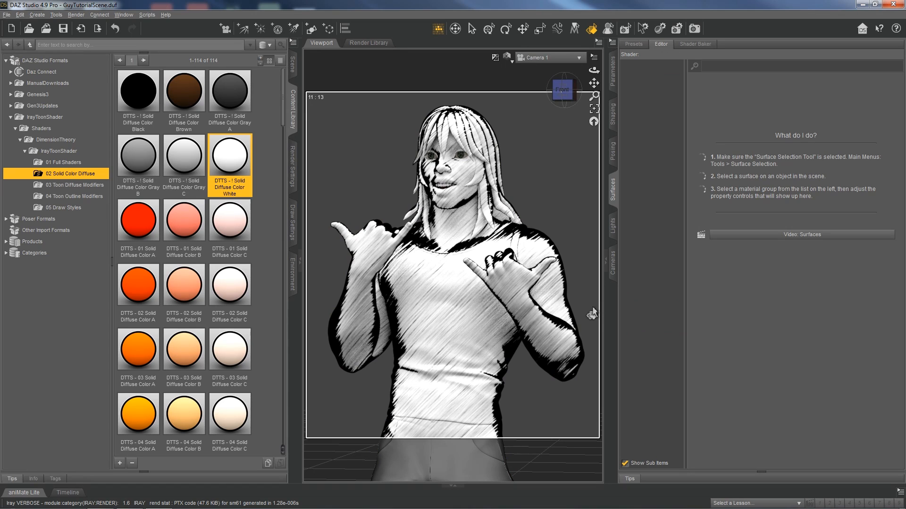
Step: Select all of Guy 7's surfaces, including the eyes, and apply the Solid Diffuse Color White preset
click(463, 160)
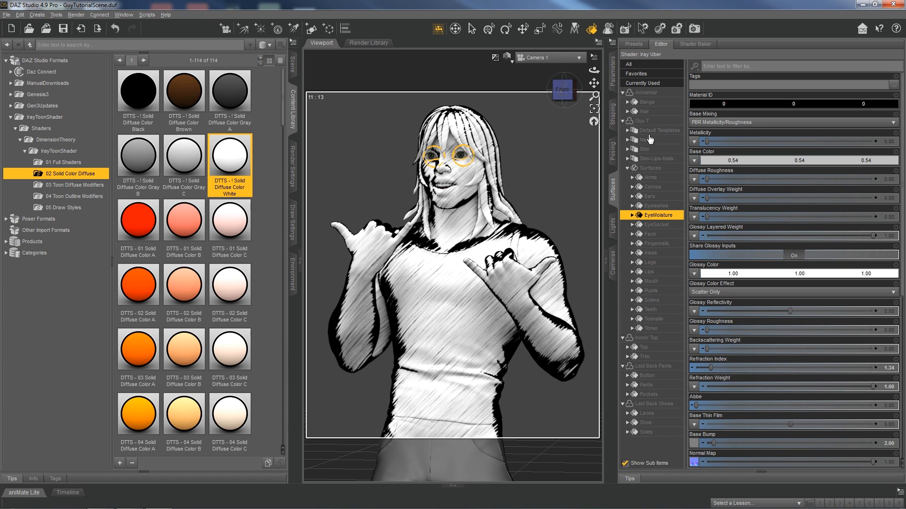
click(647, 168)
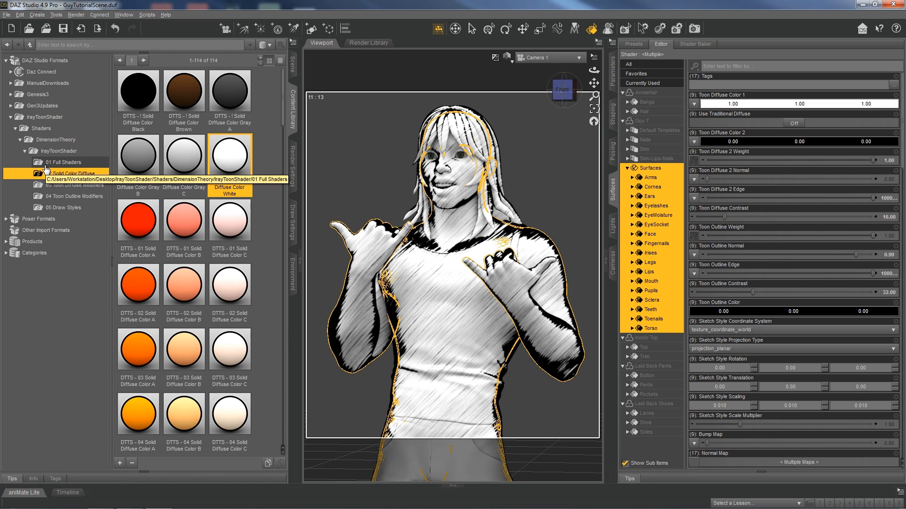
double_click(232, 158)
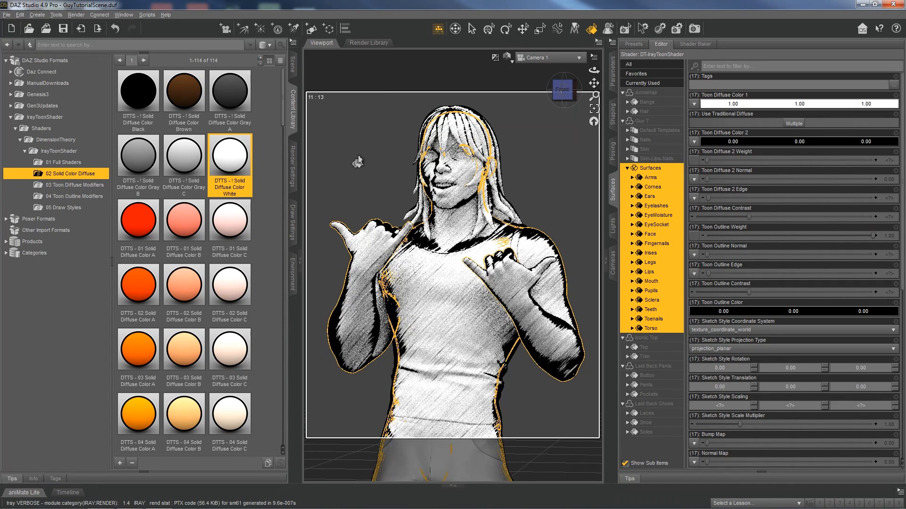
Step: Set the Cutout Opacity of Guy 7's EyeMoisture surface to 0.00 and clear the selection
click(358, 162)
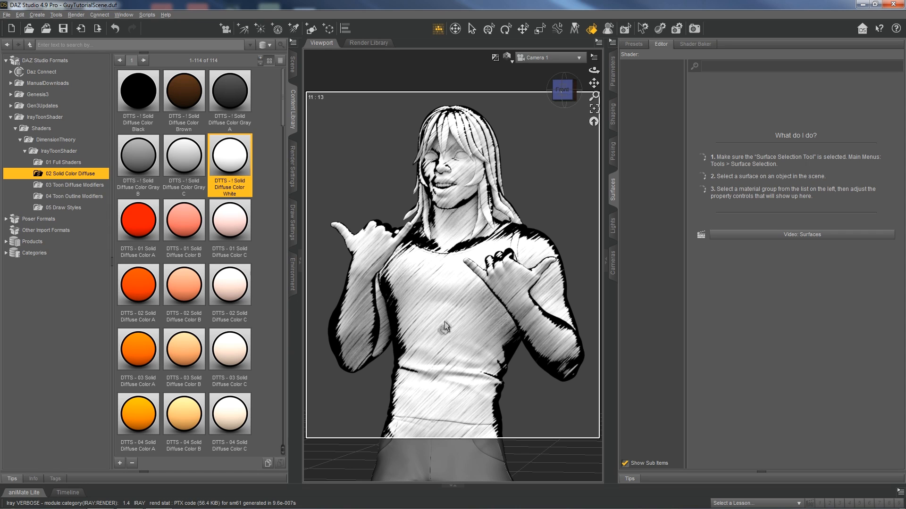
click(463, 161)
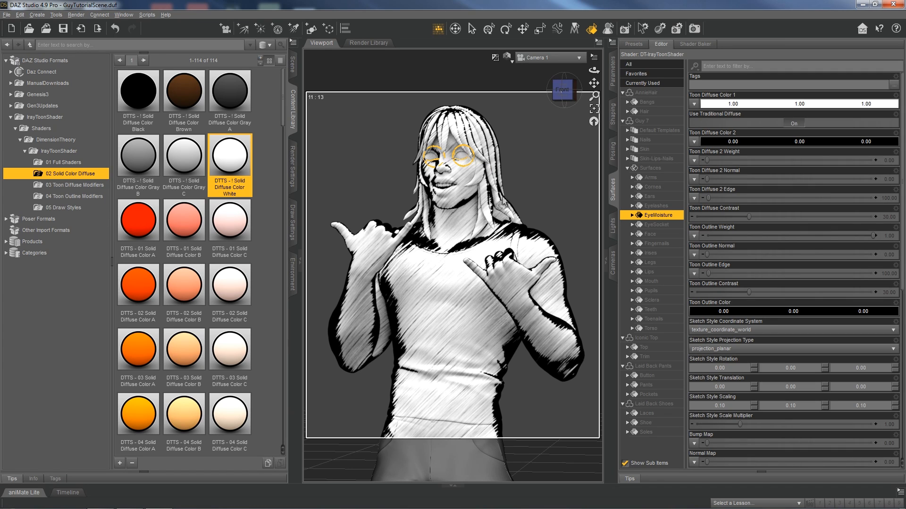
scroll(785, 329, down, 6)
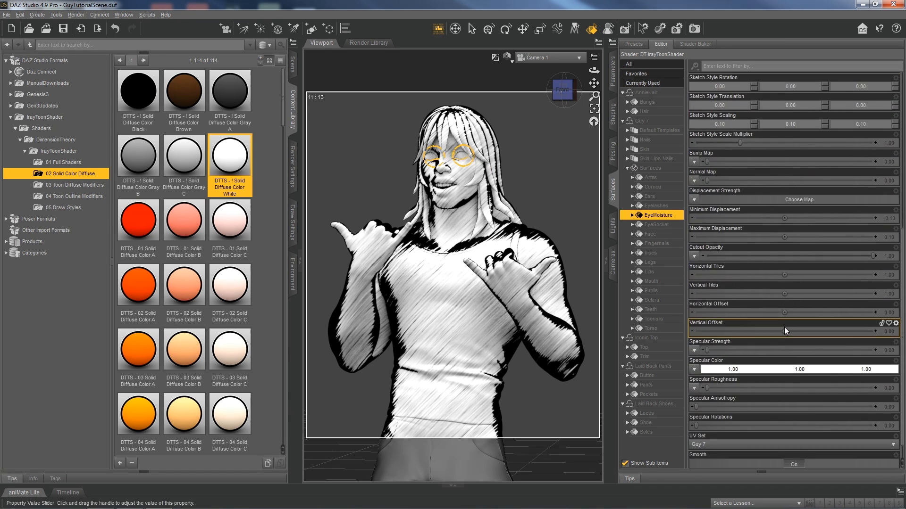
scroll(784, 327, down, 1)
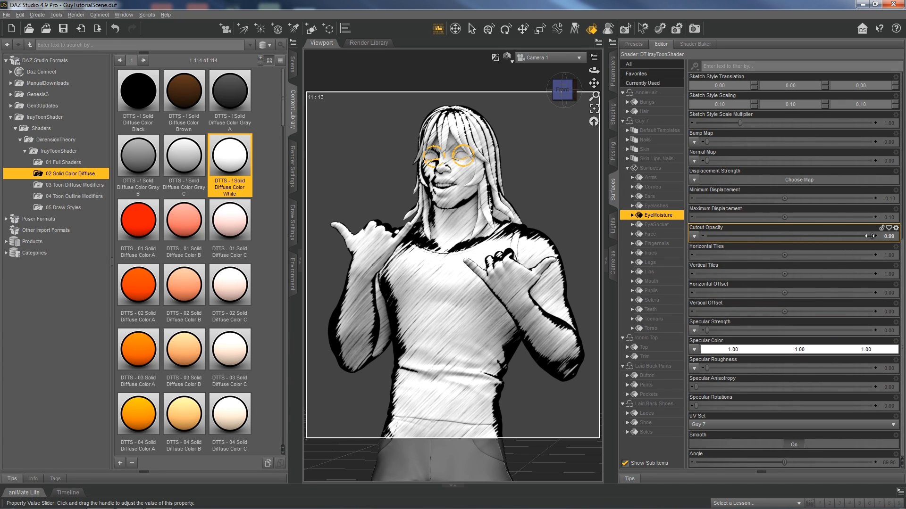
drag(869, 235, 699, 236)
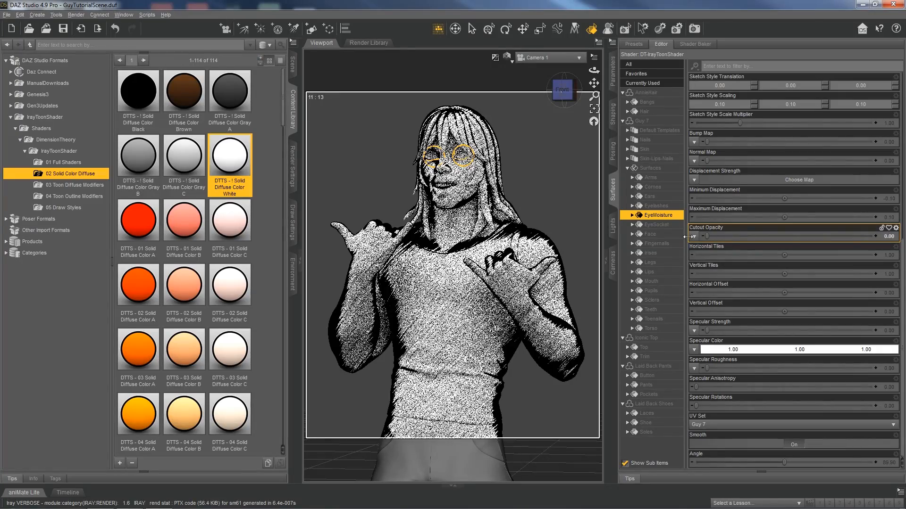
click(558, 220)
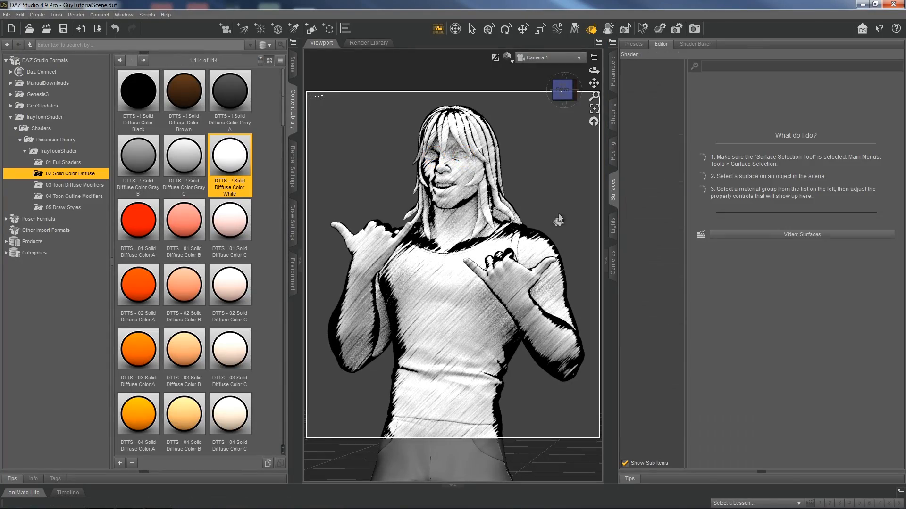
Step: Switch to the Perspective View close-up of the eye, select the Irises surface and show the 05 Draw Styles presets
click(570, 57)
click(547, 68)
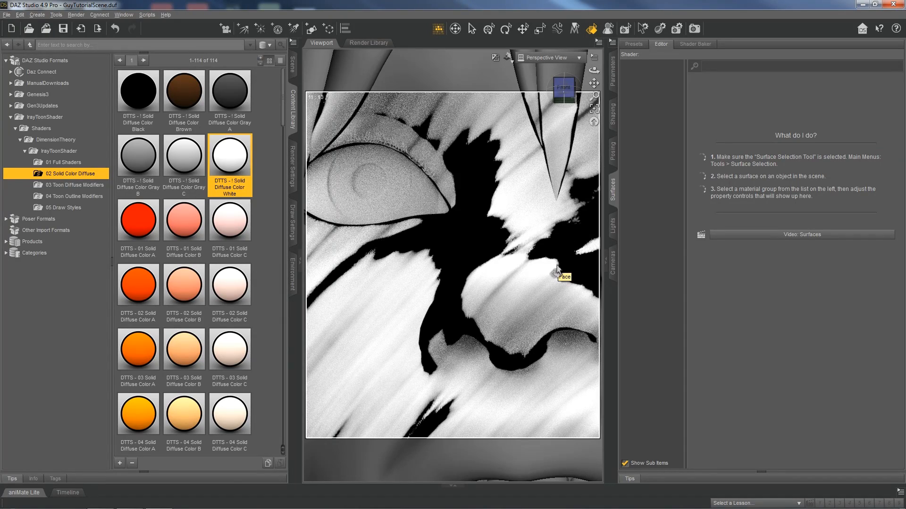
click(407, 201)
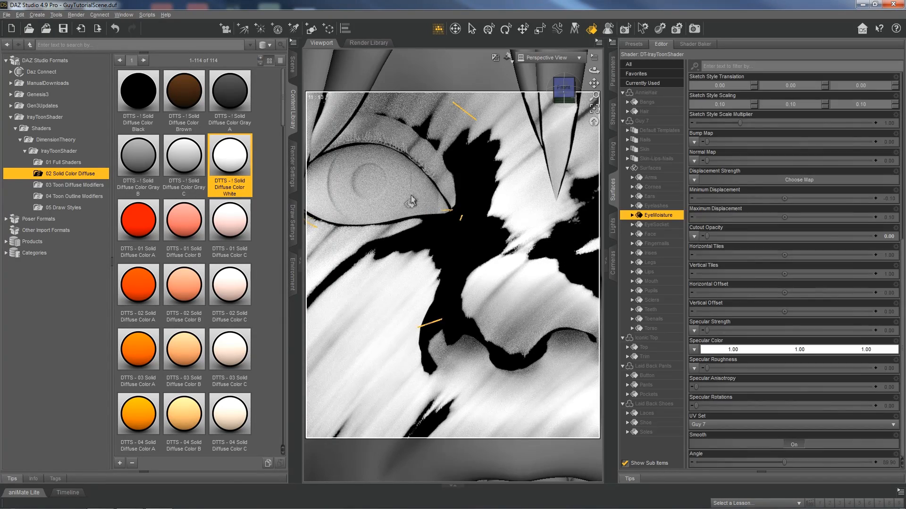
click(650, 253)
scroll(769, 257, up, 12)
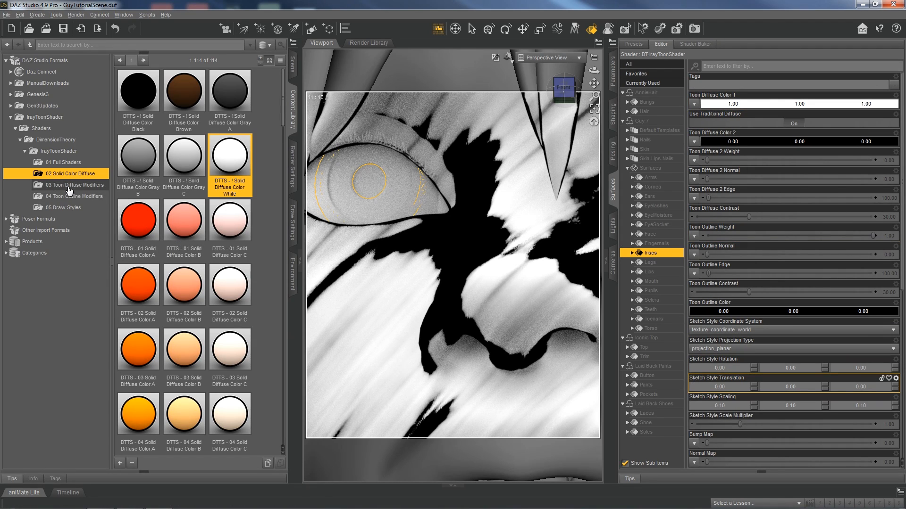
click(59, 208)
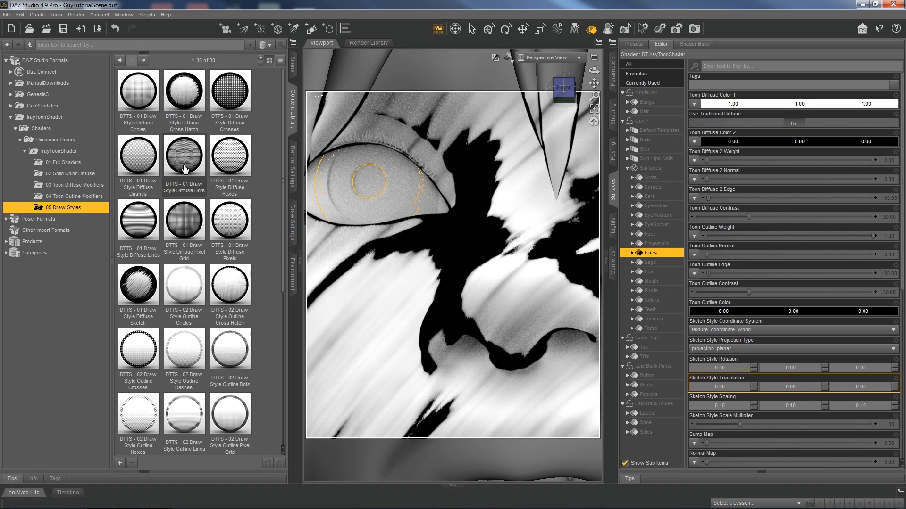
Step: Copy the Face surface's settings and paste them to the Irises, Pupils and Sclera surfaces
click(404, 287)
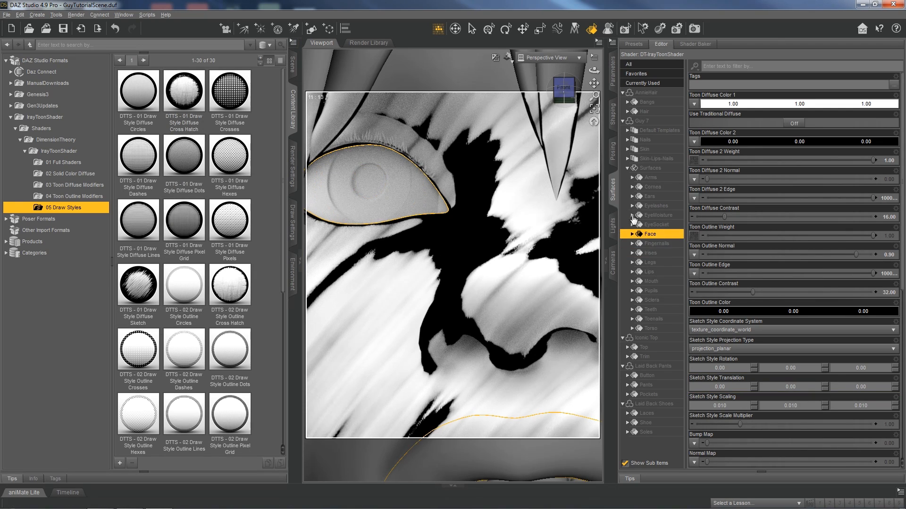
click(650, 254)
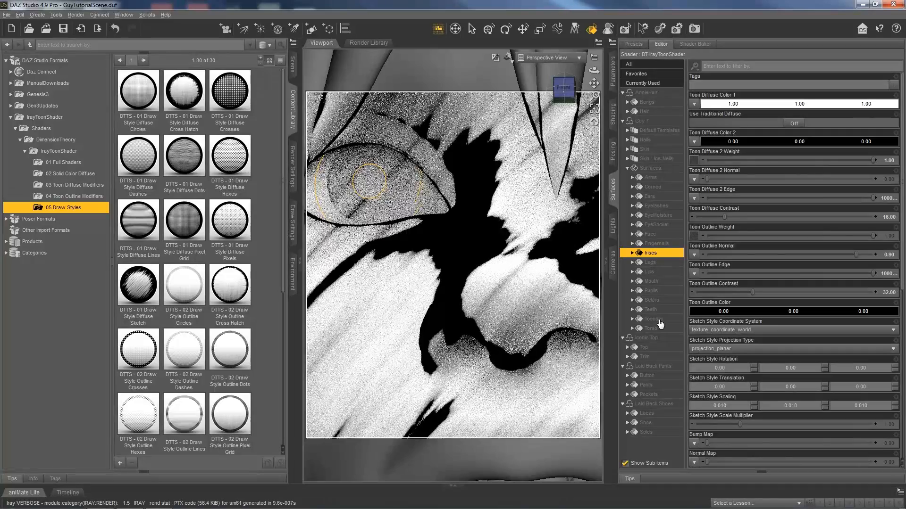
click(652, 291)
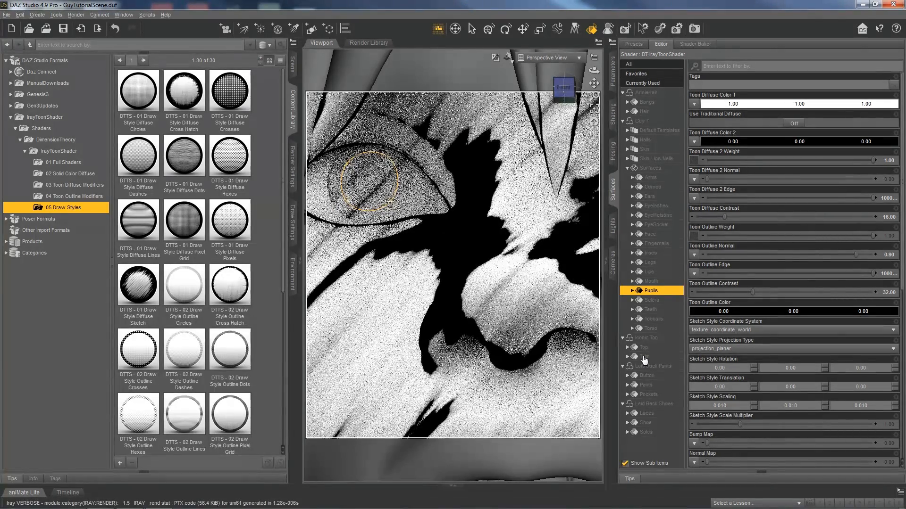
click(651, 300)
right_click(655, 301)
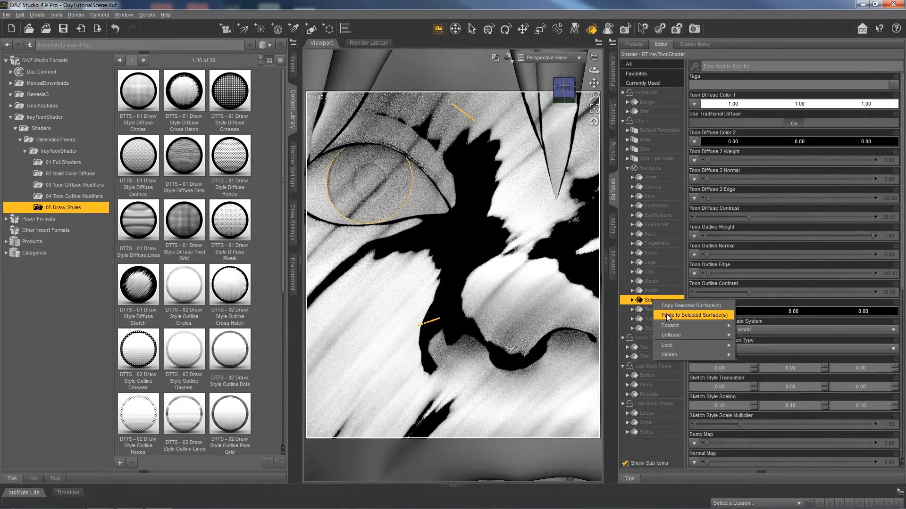
click(666, 315)
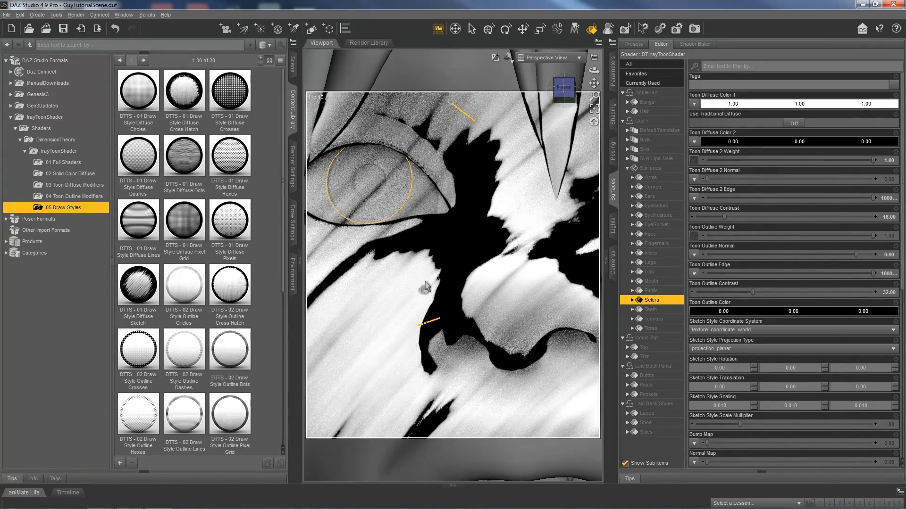
Step: Try the Draw Style Scale E, F and G presets on the Irises surface and settle on Scale H
click(656, 255)
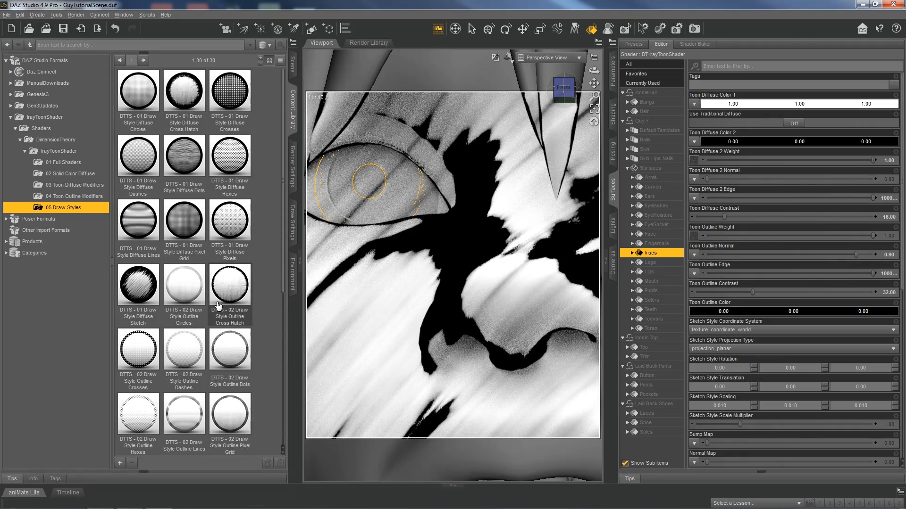
scroll(232, 314, down, 5)
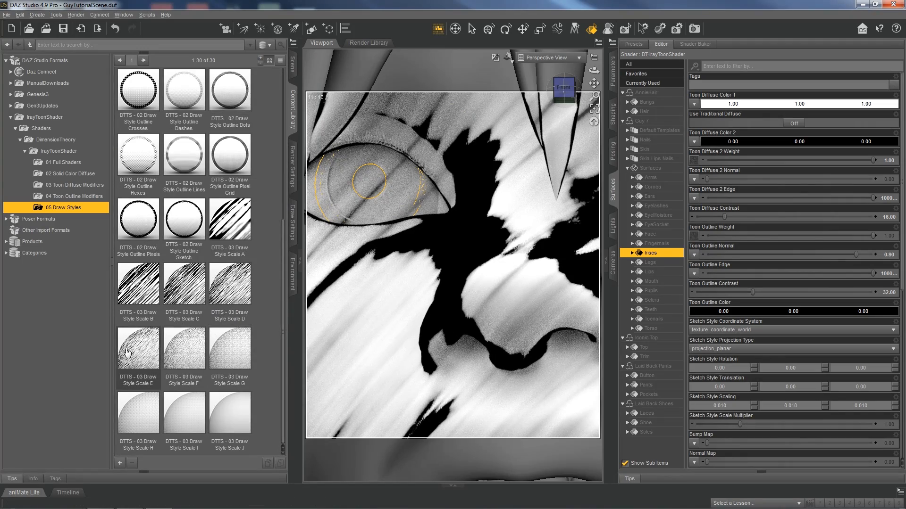
double_click(154, 349)
double_click(184, 349)
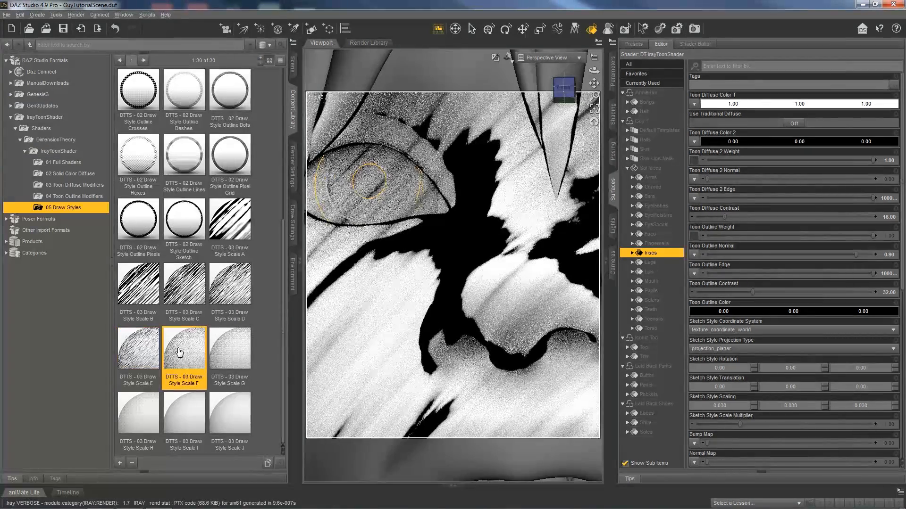
double_click(233, 350)
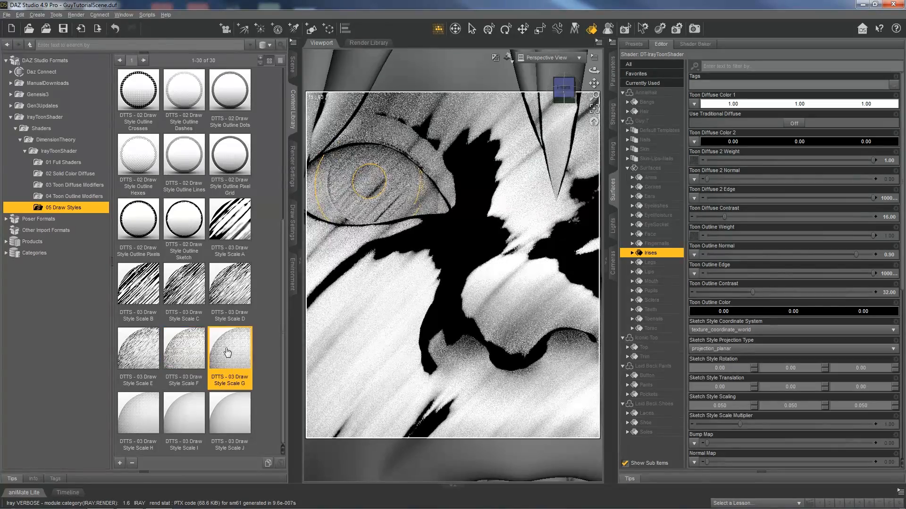
double_click(134, 408)
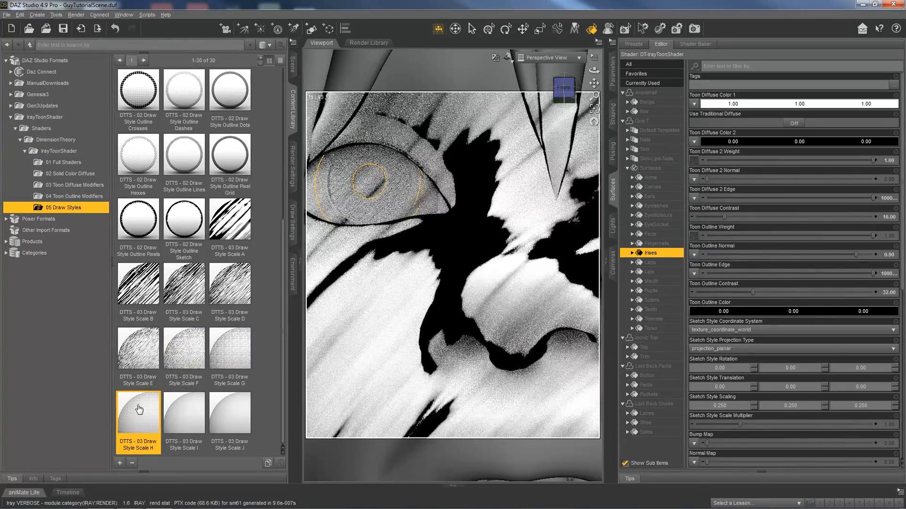
mouse_move(144, 406)
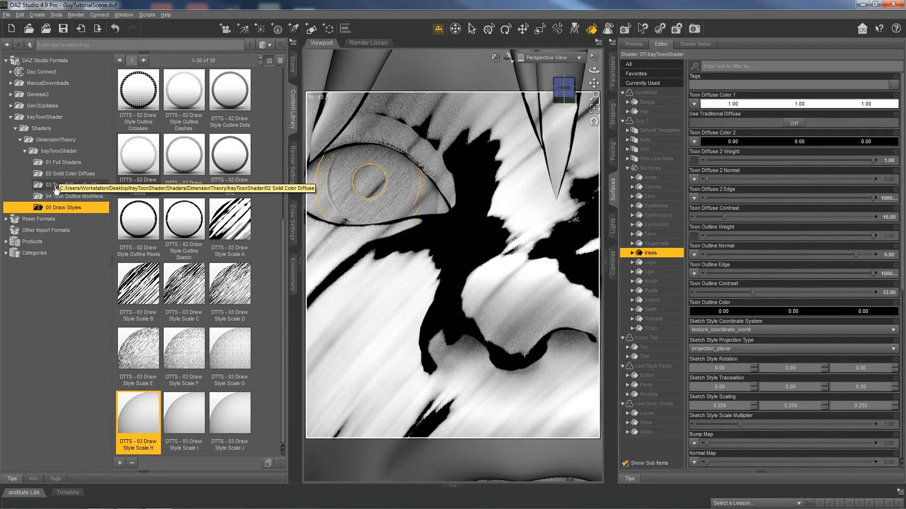
Step: Compare Toon Outline Edge Contrast and Edge Strength presets on the Irises, settling on Edge Contrast C and Edge Strength E
click(74, 196)
scroll(220, 259, down, 3)
scroll(219, 259, up, 8)
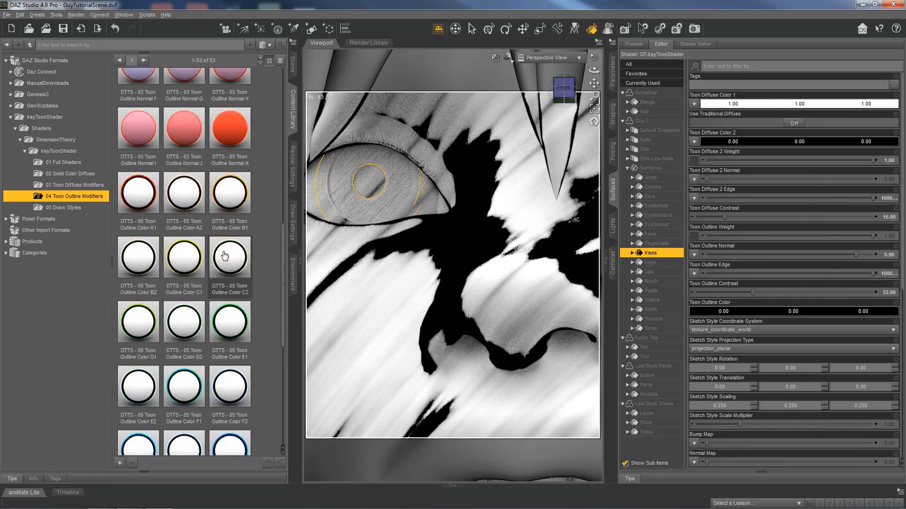
click(243, 288)
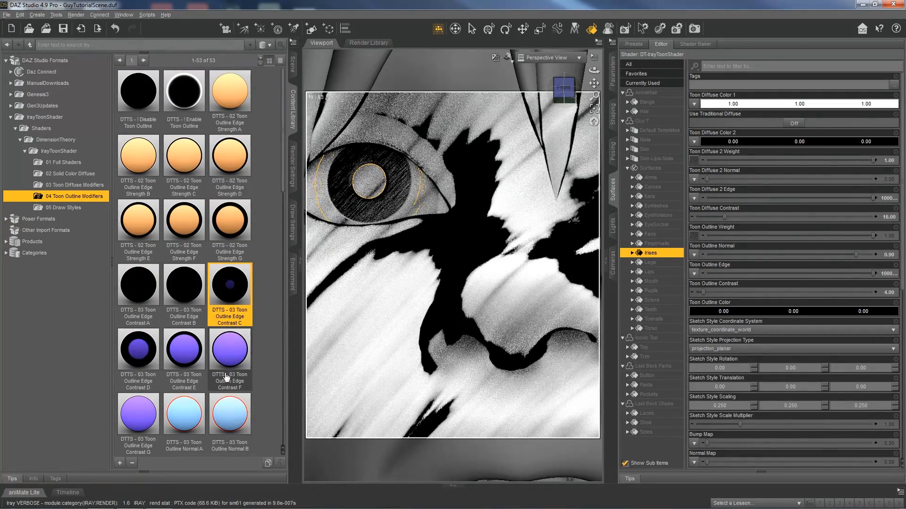
click(138, 349)
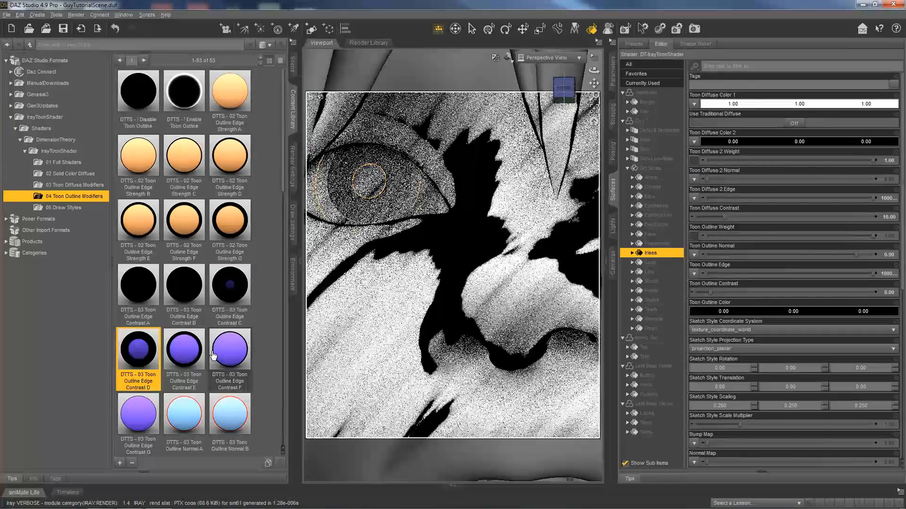
click(230, 302)
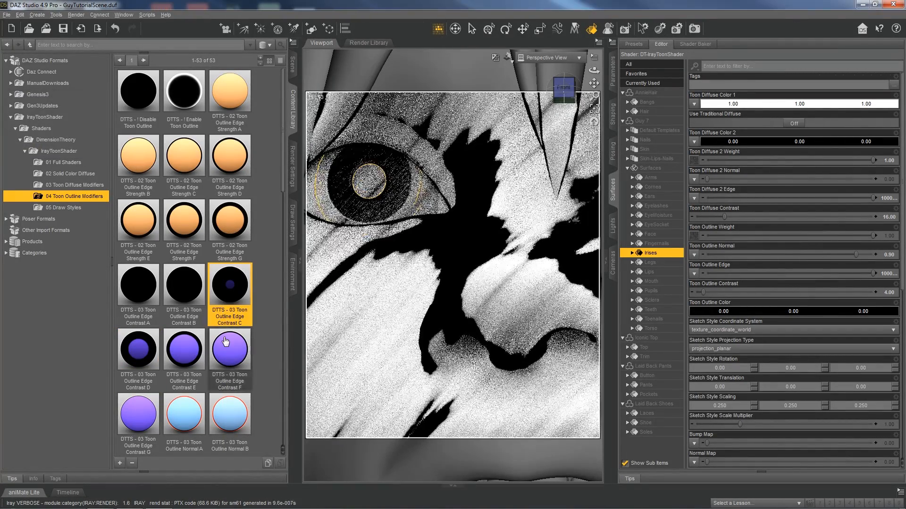
click(175, 229)
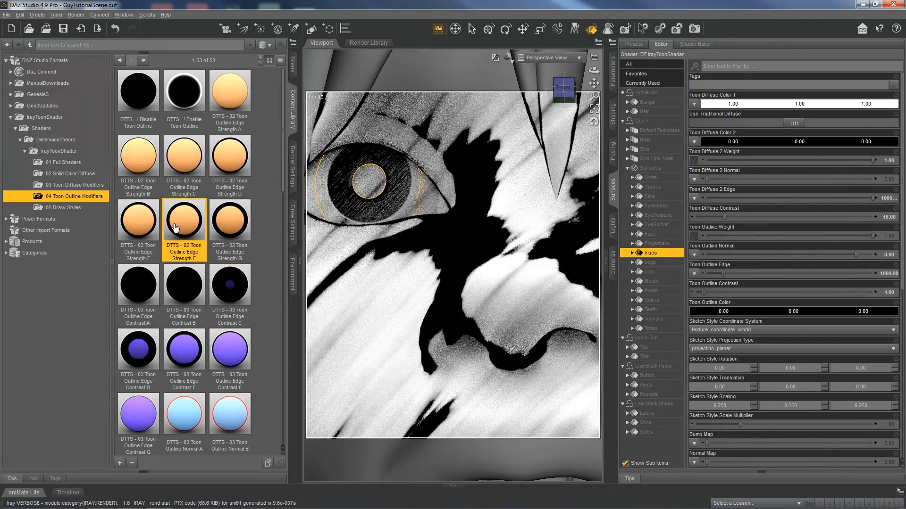
click(148, 228)
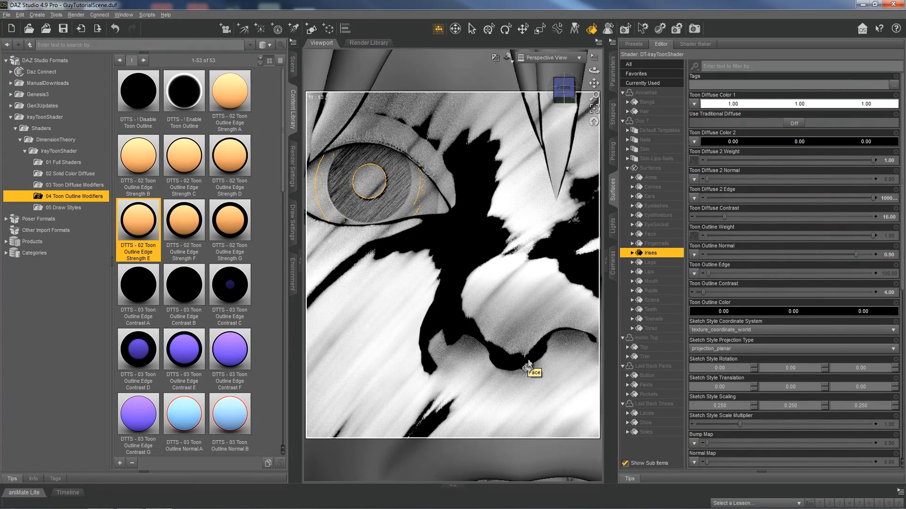
Step: Apply the Toon Outline Edge Contrast A preset to the Pupils and Eyelashes, and view the figure through Camera 1 without a selection
click(651, 291)
double_click(140, 289)
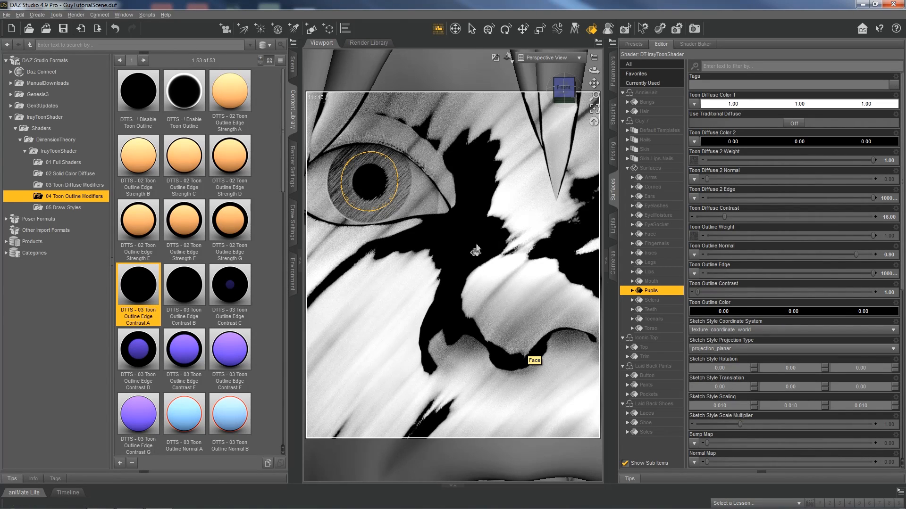
click(407, 154)
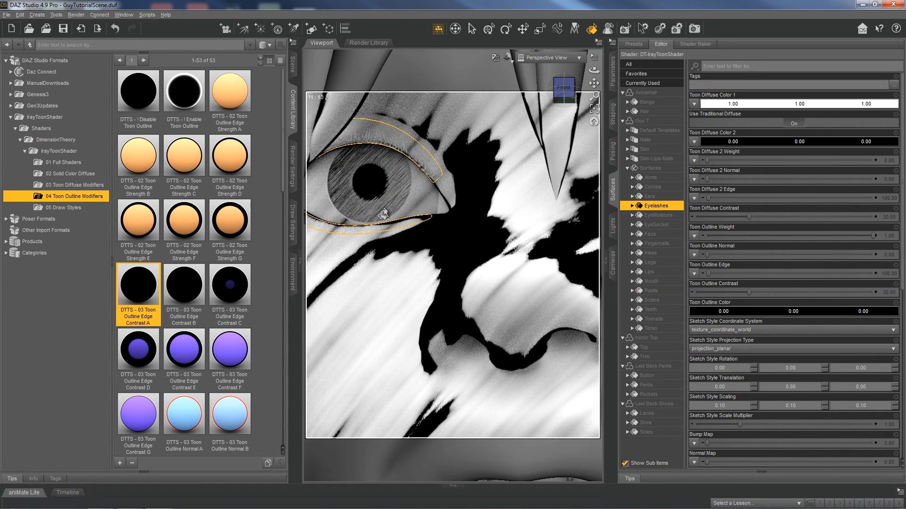
double_click(135, 298)
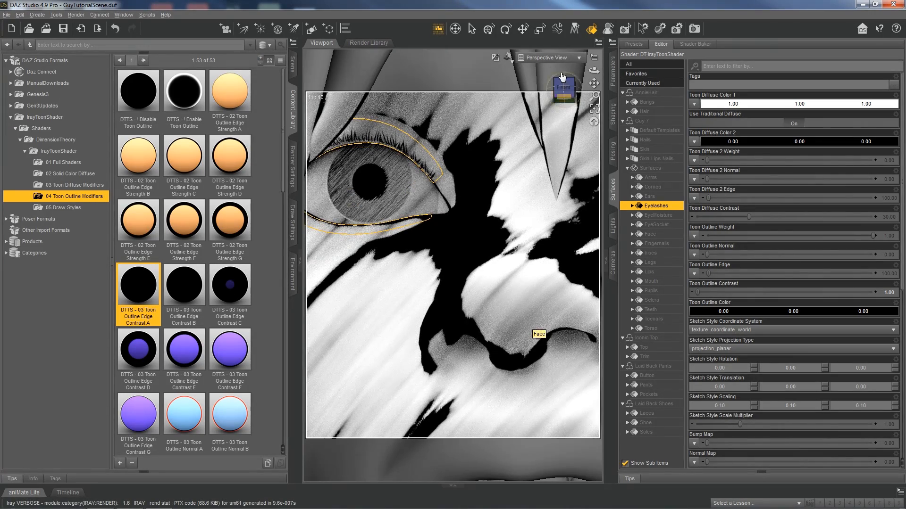
click(543, 58)
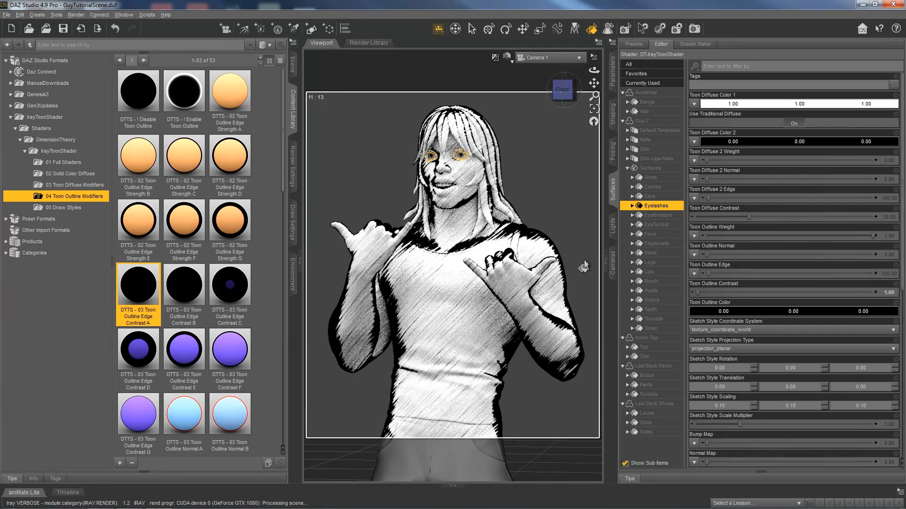
click(560, 174)
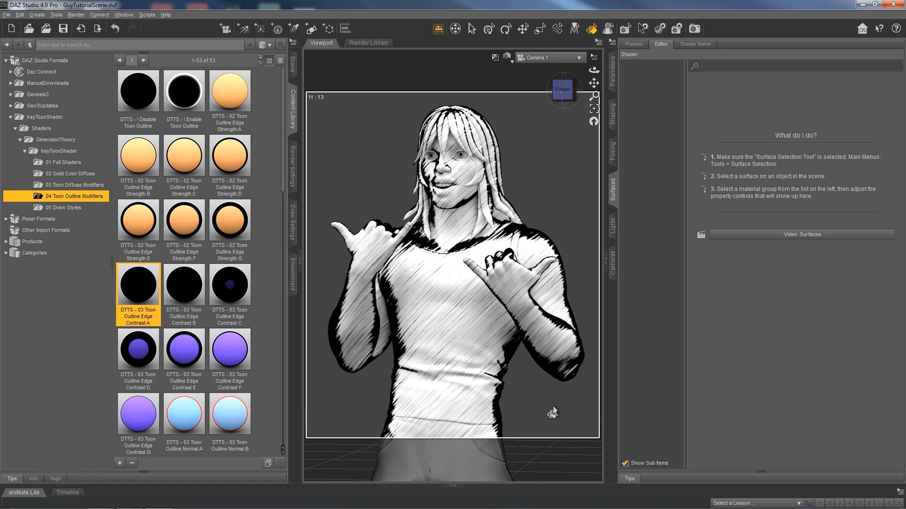
Step: Create a new sphere primitive in the scene and switch to the Perspective View to see it with the figure
click(38, 15)
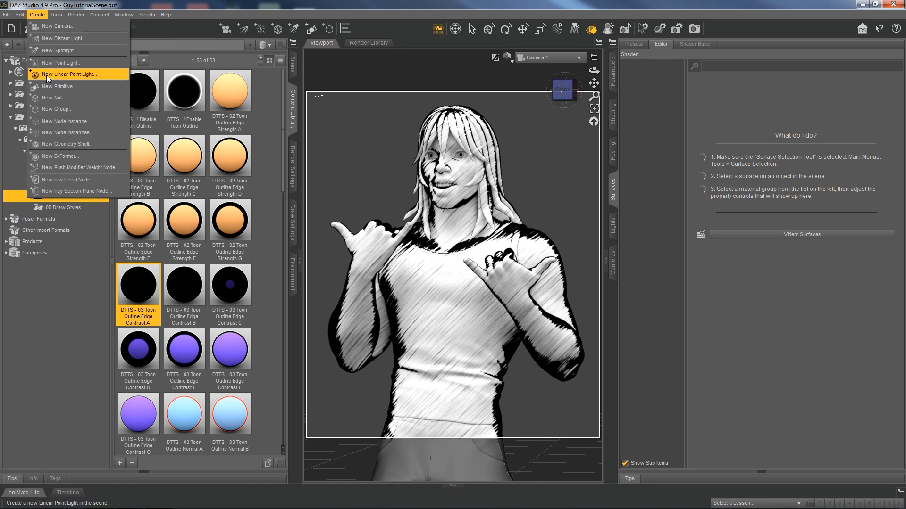
click(48, 87)
click(450, 318)
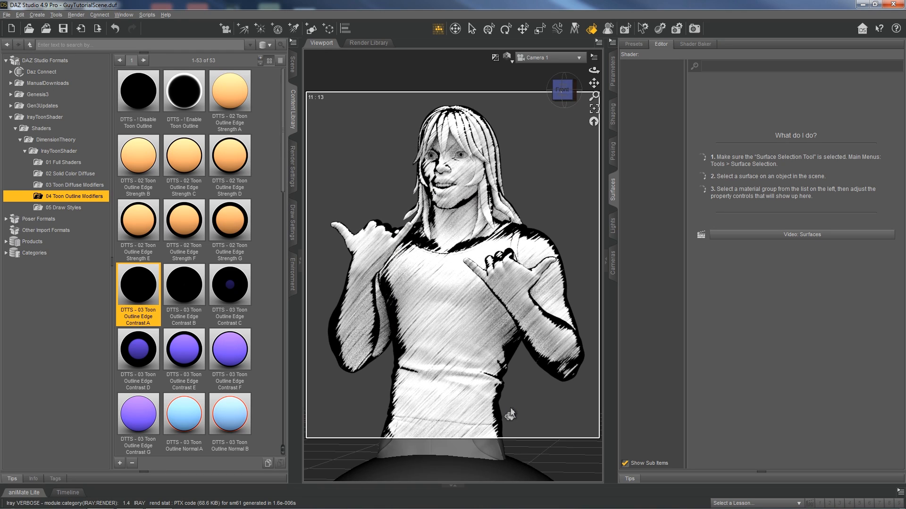
click(557, 58)
click(559, 66)
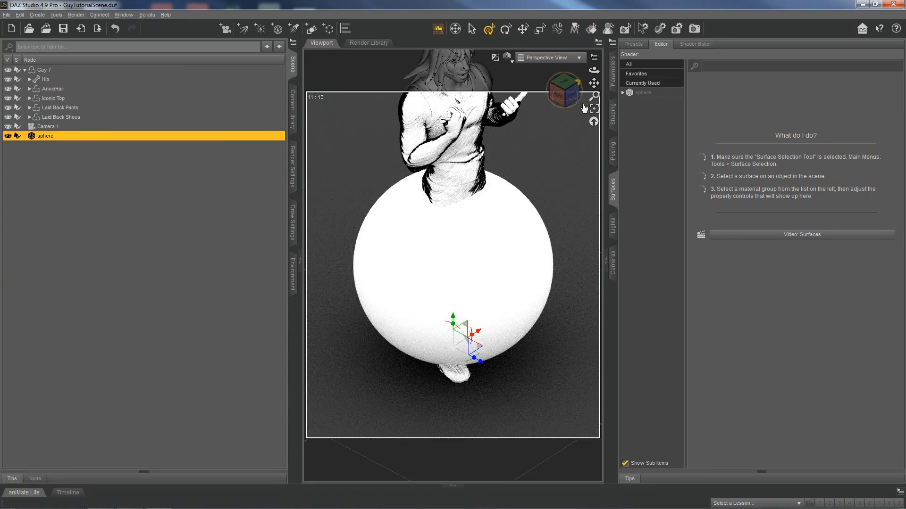
Step: Move the sphere back behind the figure in the Perspective View, and check the framing through Camera 1
drag(594, 70, 564, 63)
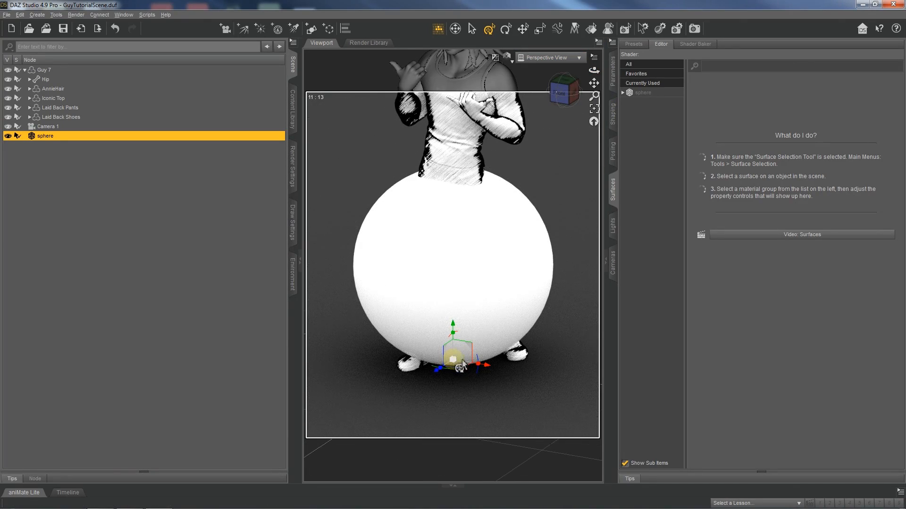
drag(477, 360, 524, 229)
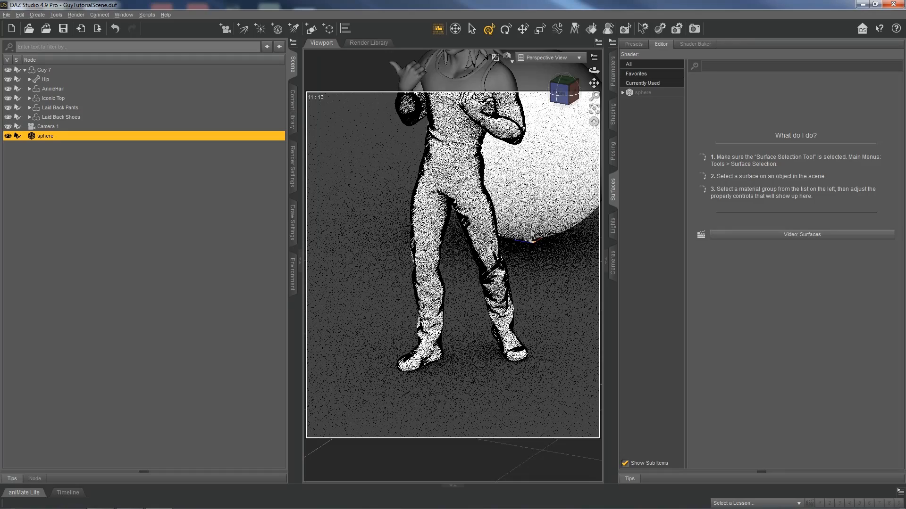
click(559, 59)
click(555, 136)
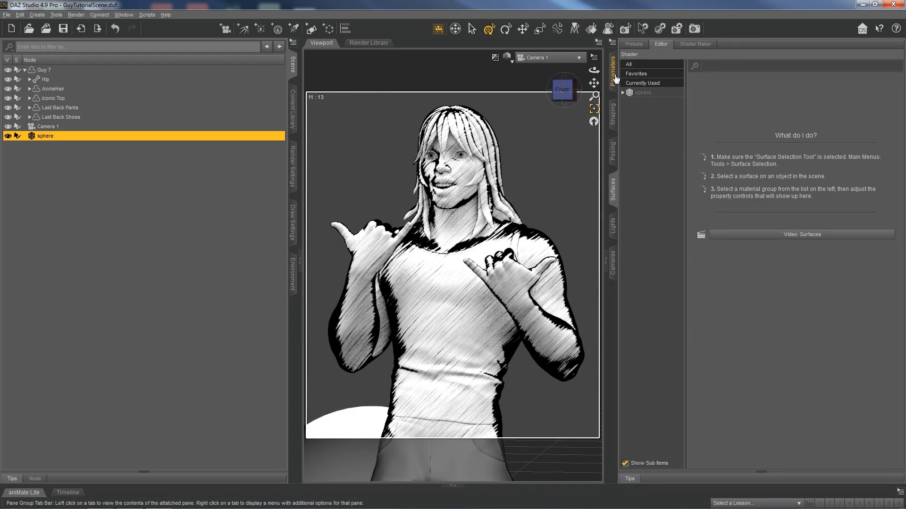
Step: Centre the sphere behind the figure at X Translate -30.56 and Y Translate 57.95, and scale it to 201% to fill the background
click(615, 81)
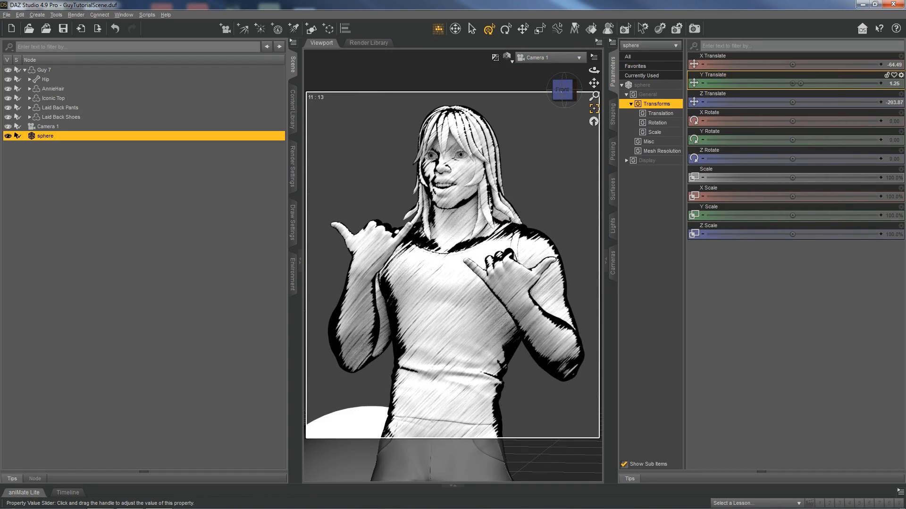
drag(801, 83, 833, 83)
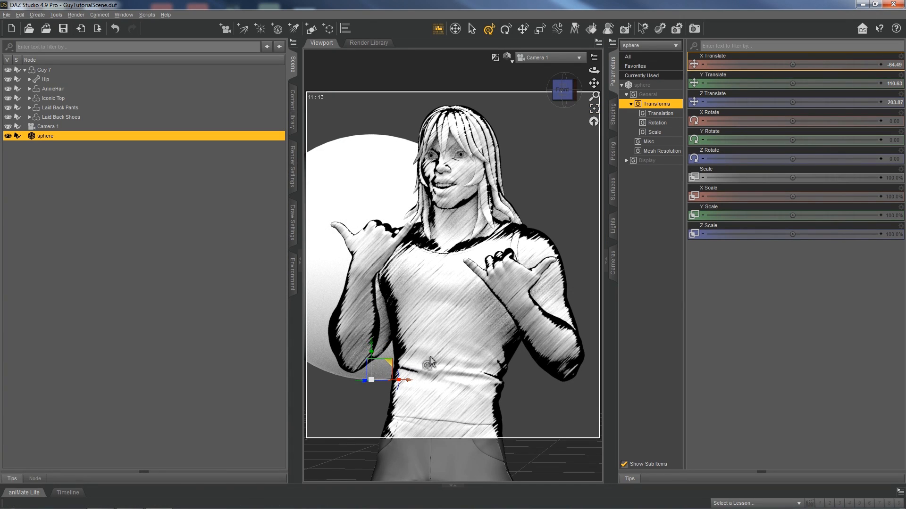
drag(447, 360, 472, 470)
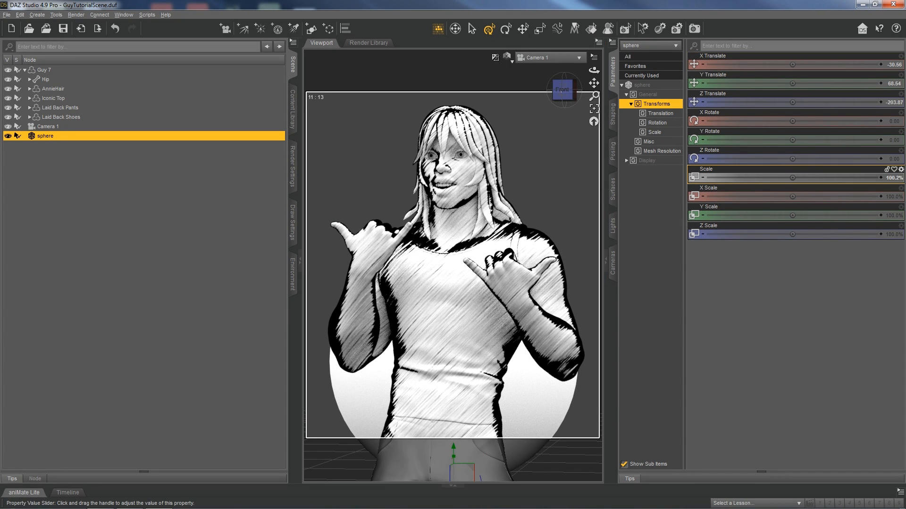
drag(793, 177, 844, 177)
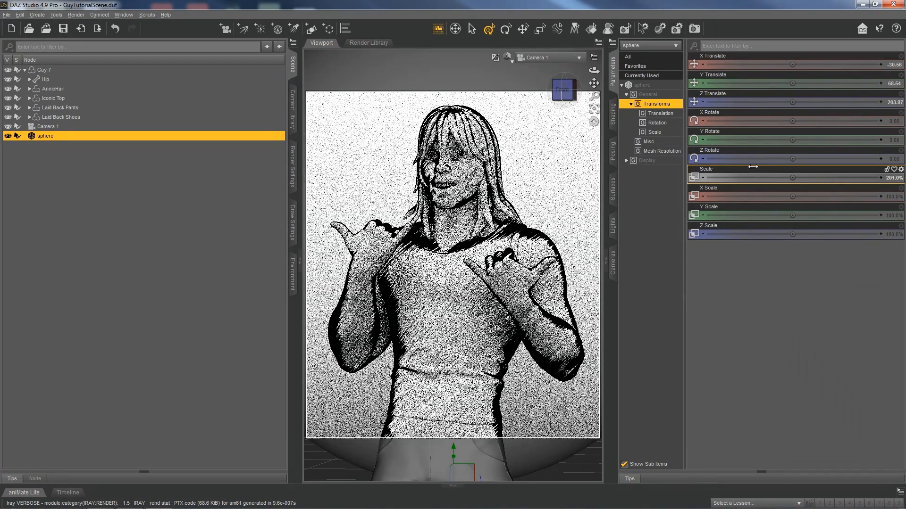
drag(455, 447, 458, 475)
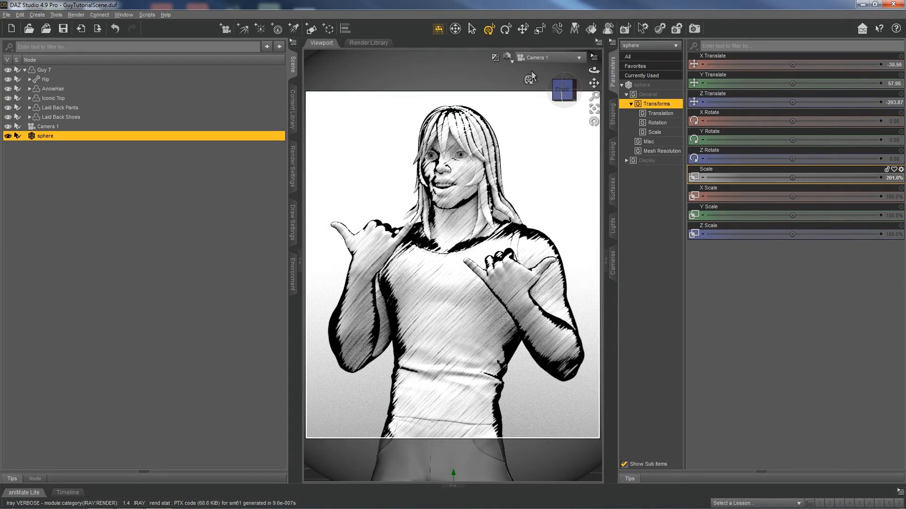
Step: Pick the Top surface of the Iconic Top and copy its toon shader settings
click(591, 29)
click(447, 309)
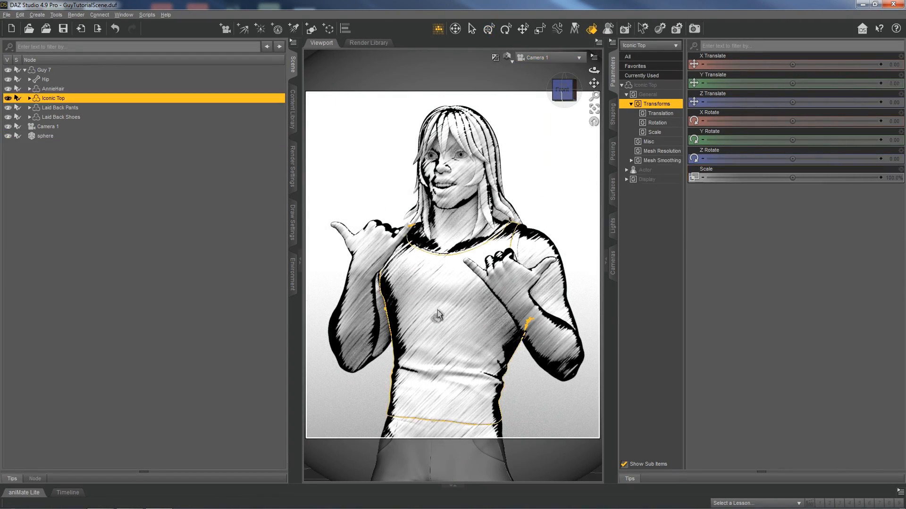
click(613, 190)
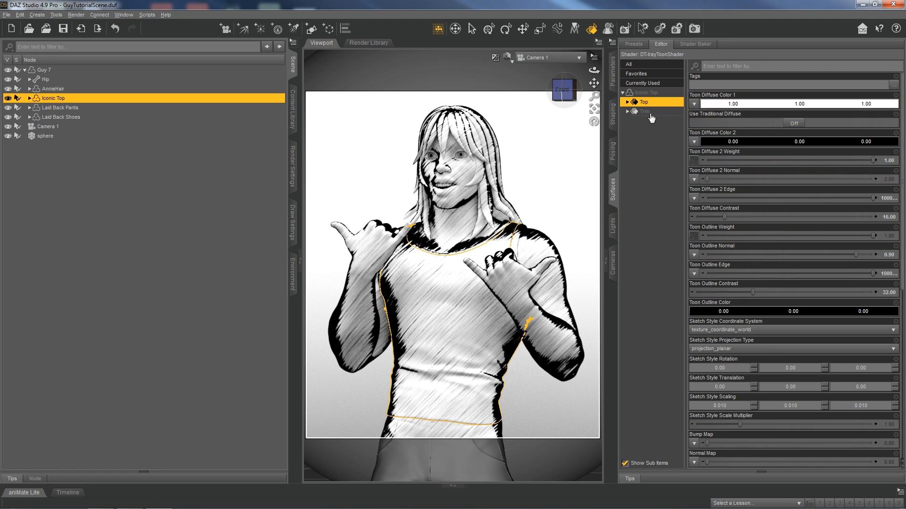
Step: Apply the DTTS - 01 Full Shader Basic A preset to the sphere's Default surface
click(572, 147)
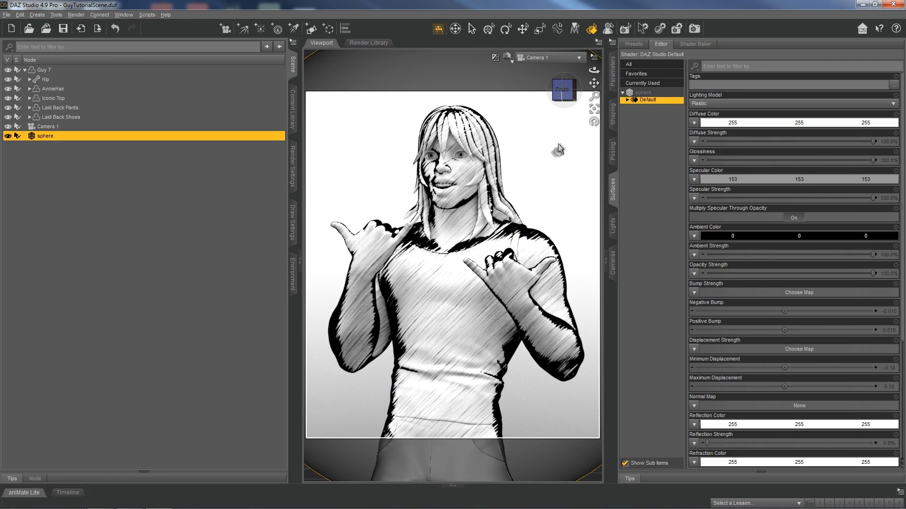
click(296, 118)
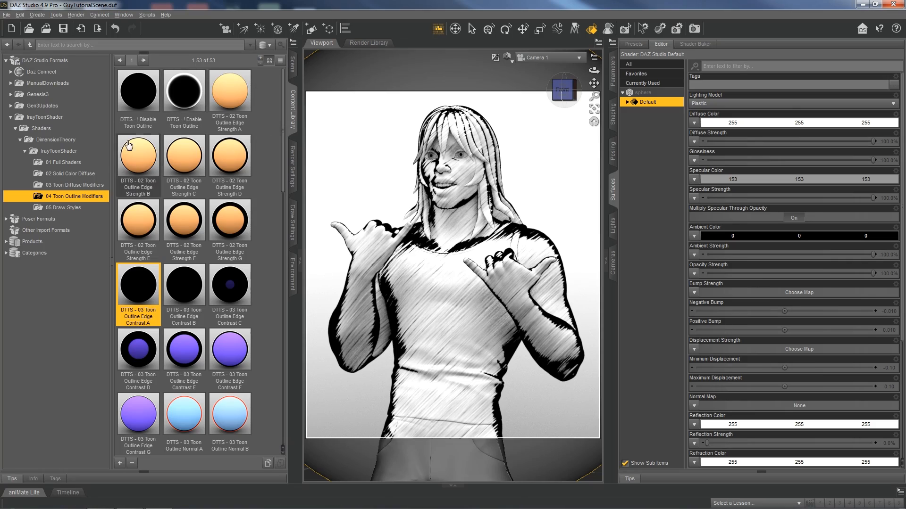
click(64, 162)
double_click(141, 99)
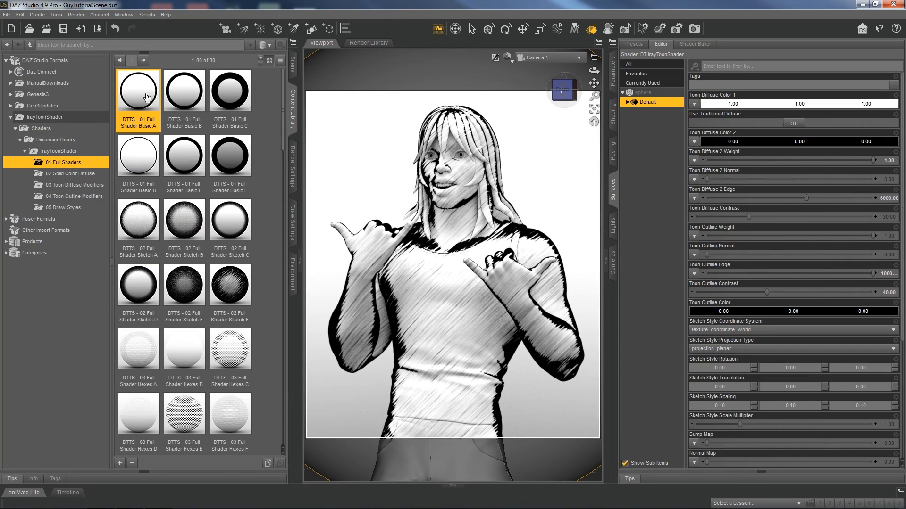
Step: Paste the copied Iconic Top surface settings onto the sphere's Default surface
click(354, 114)
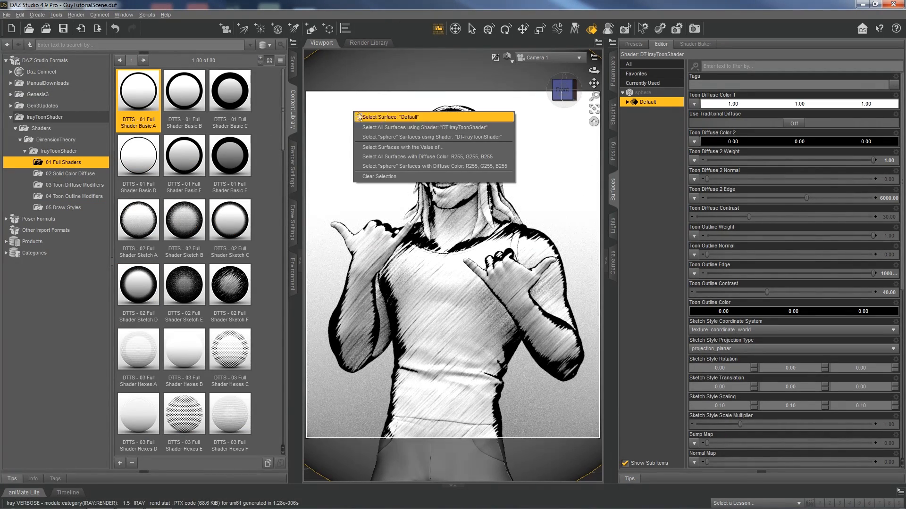
right_click(665, 107)
click(681, 121)
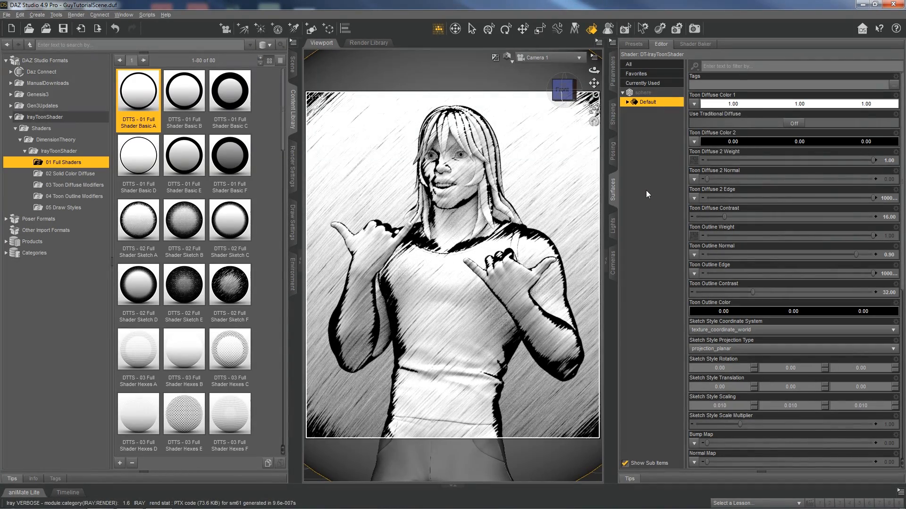
Step: Try Toon Outline Normal J on the sphere's surface, settle on Normal K, and apply Toon Outline Edge Contrast D
click(49, 198)
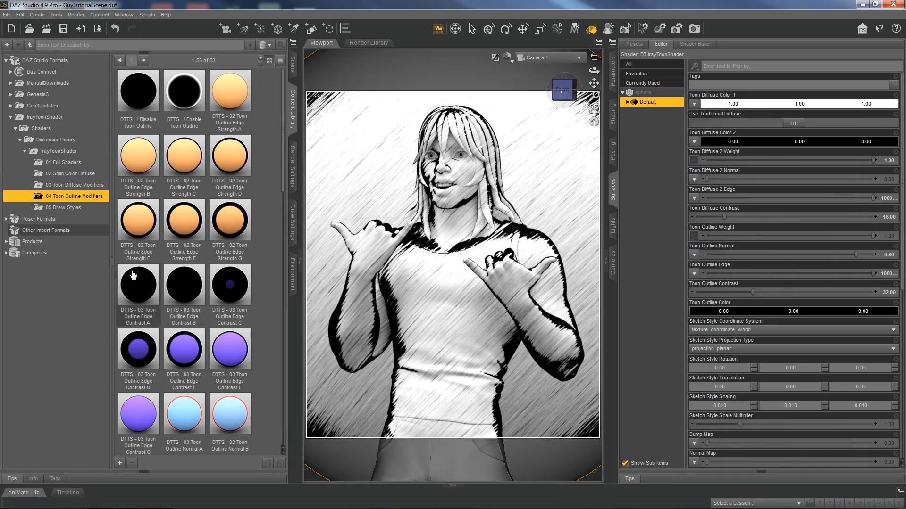
scroll(192, 261, down, 5)
double_click(189, 226)
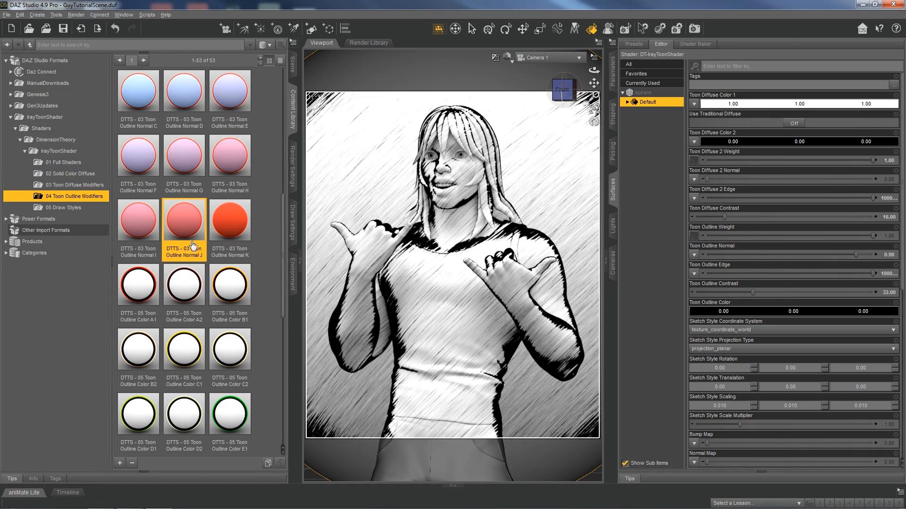
double_click(221, 223)
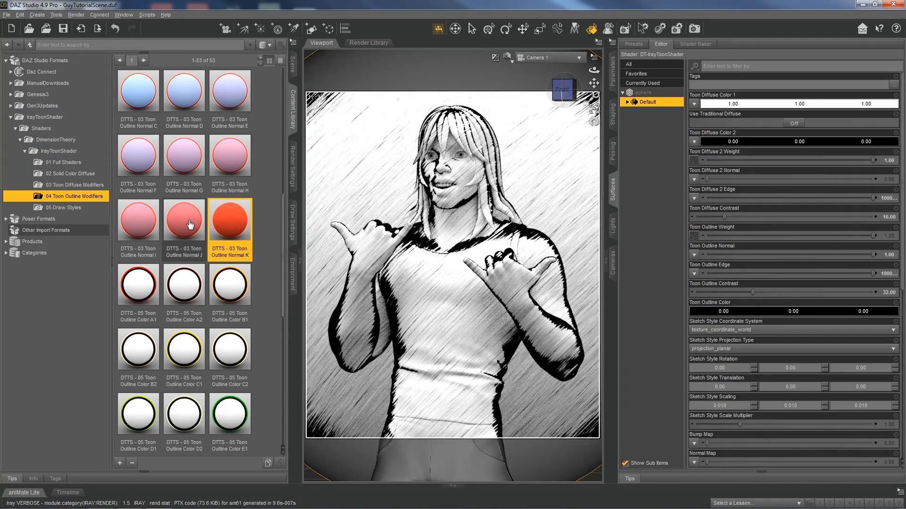
scroll(186, 215, up, 6)
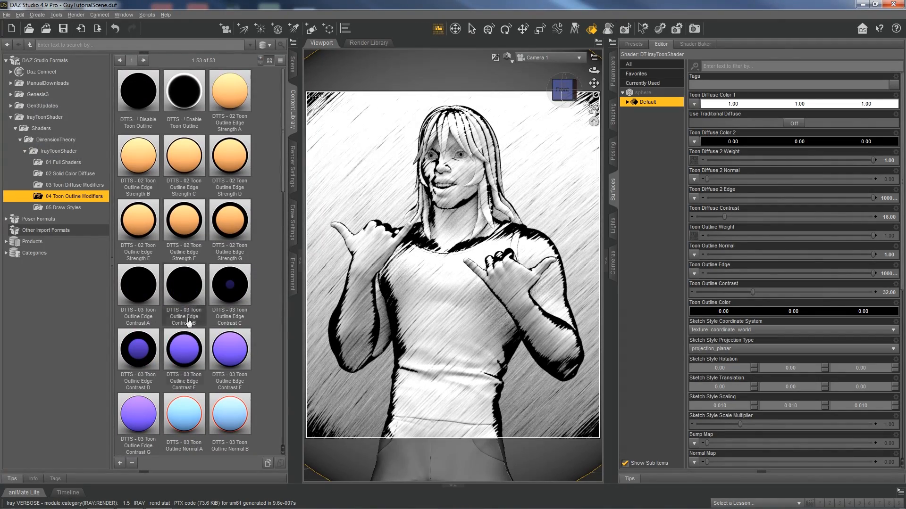
double_click(138, 352)
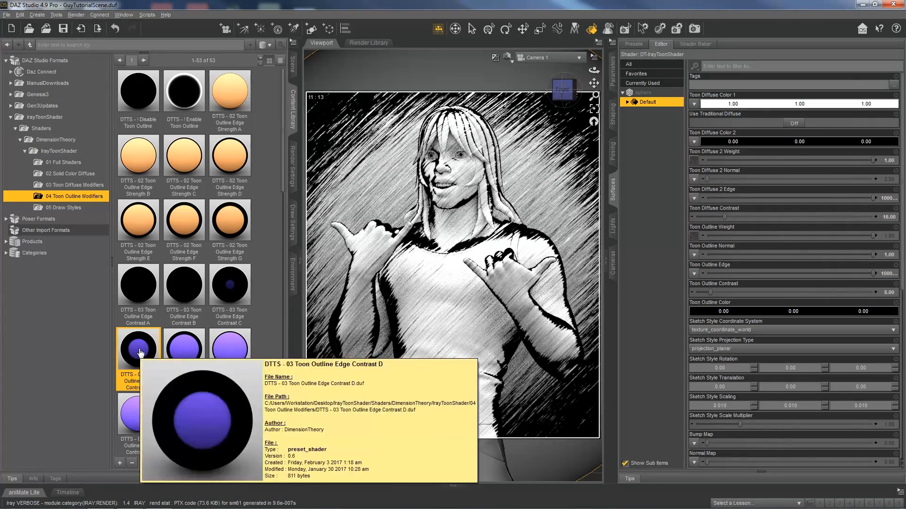